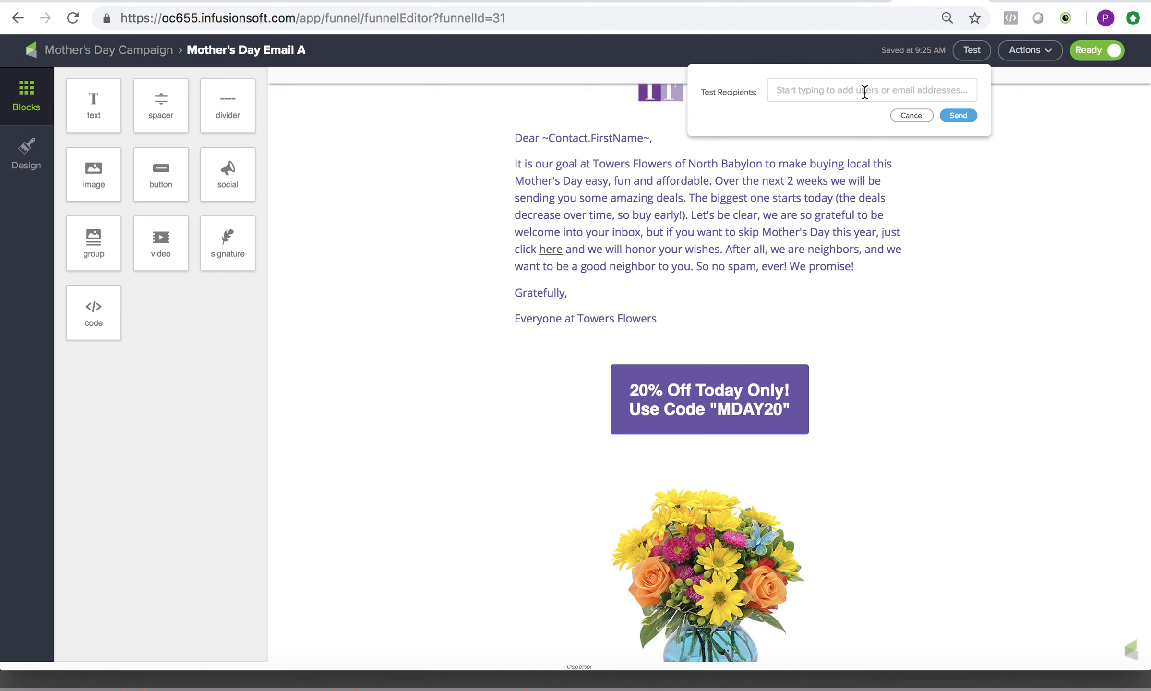
Send a test of Mother's Day Email A to the shop owner's user account as the only recipient.
left_click(865, 91)
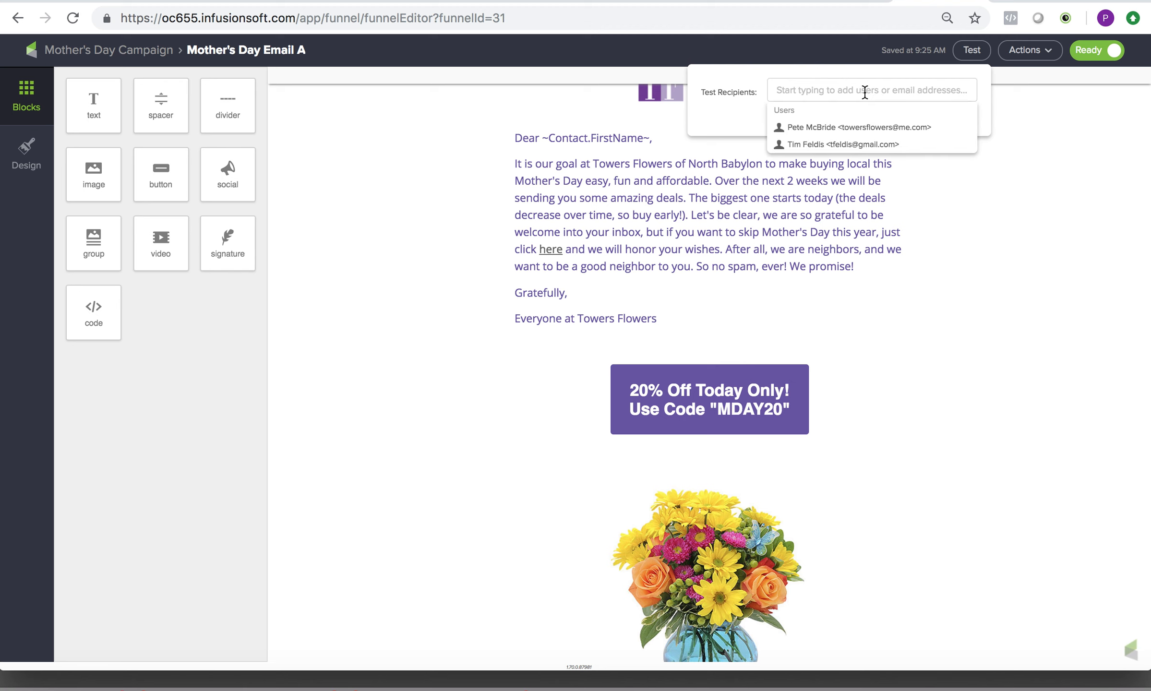
left_click(863, 132)
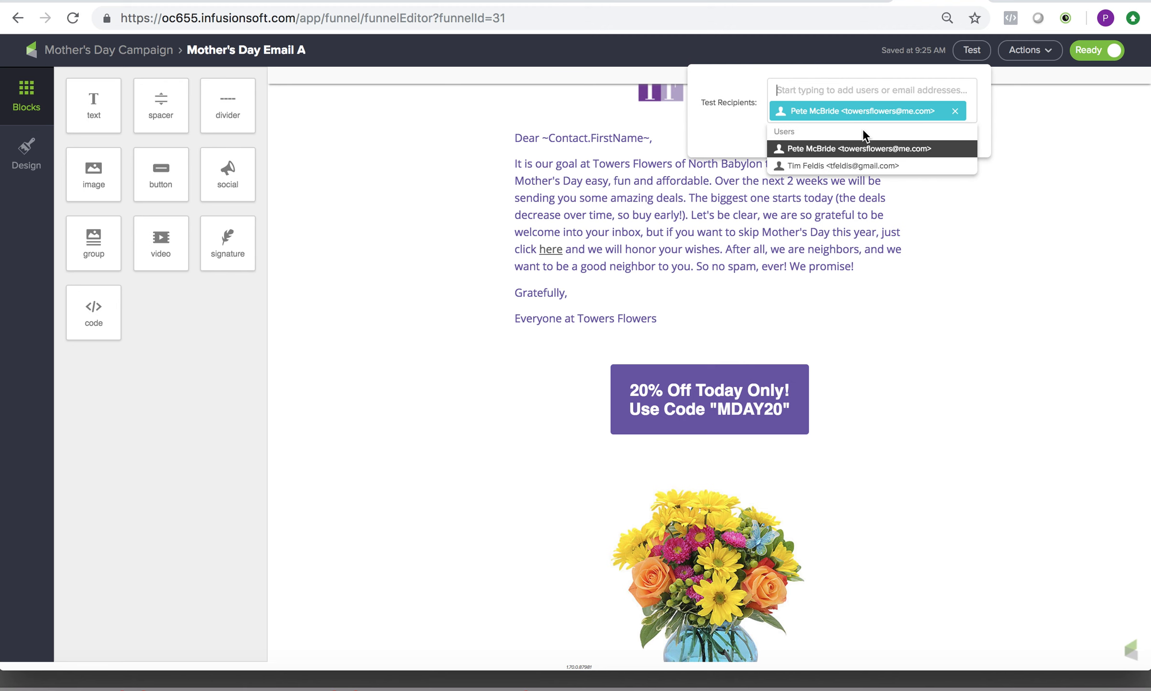
left_click(719, 130)
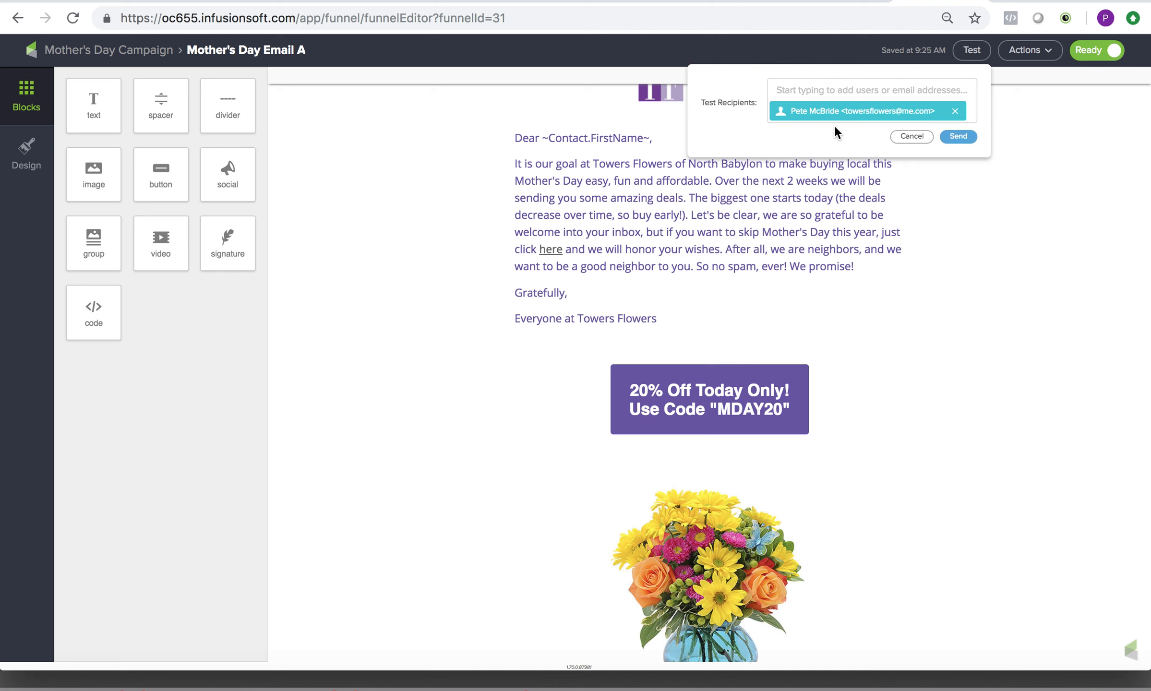
left_click(957, 136)
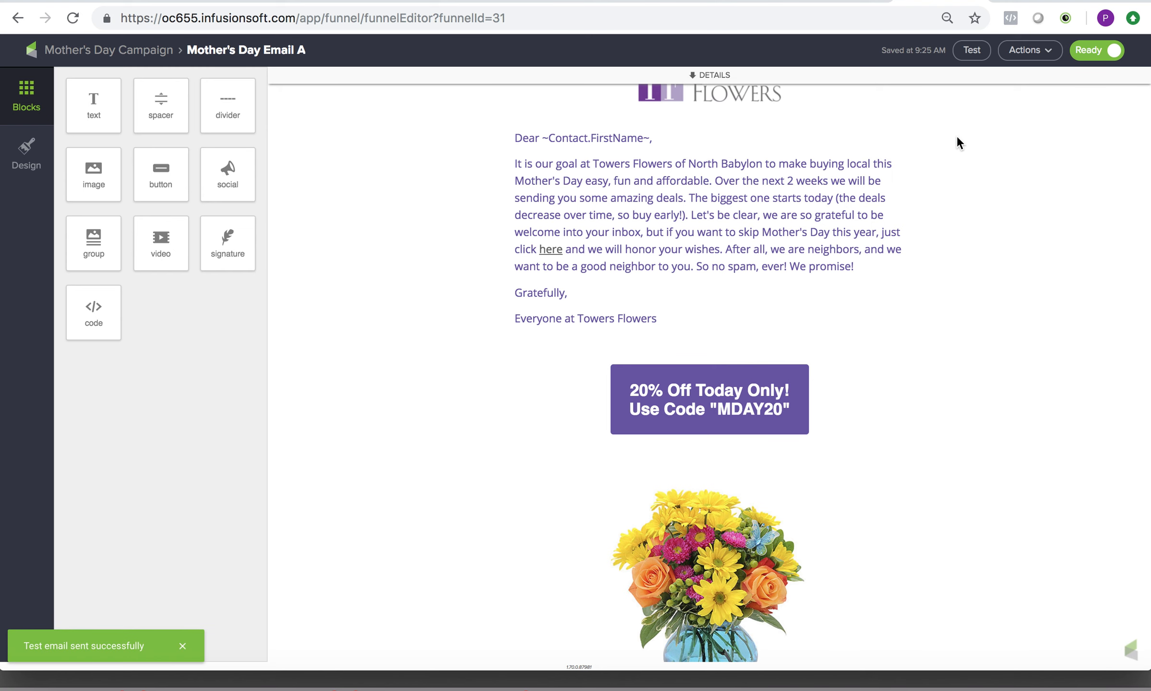
scroll(957, 136, "up", 2)
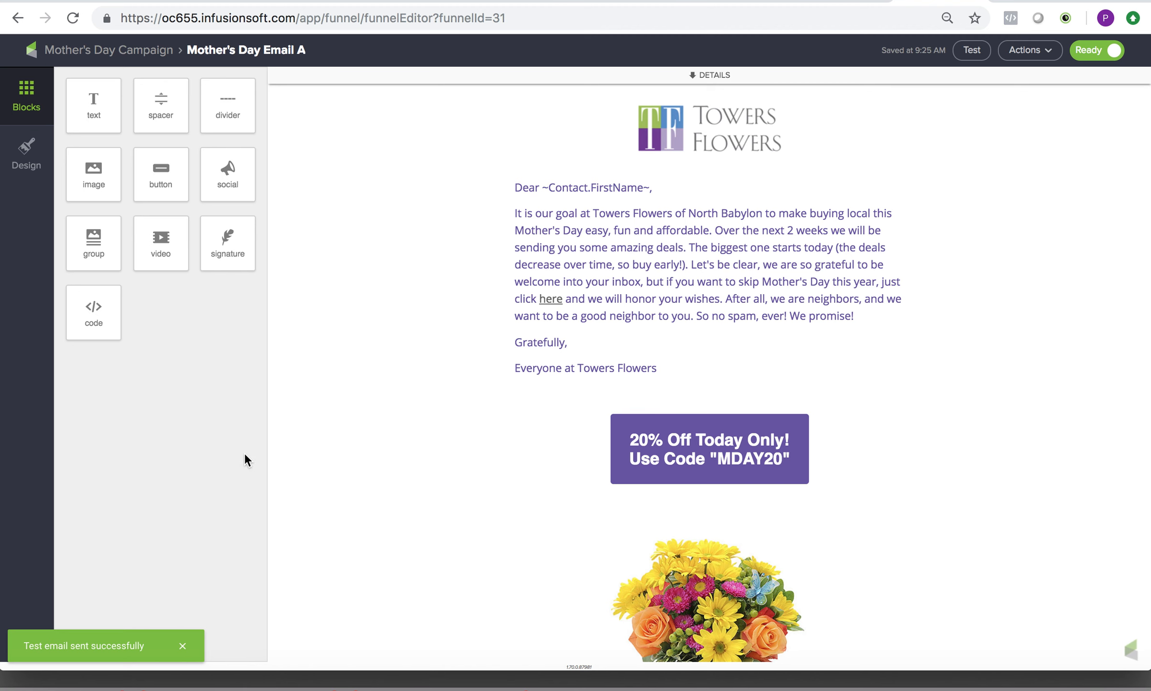
Switch to Mail, open the received Mother's Day test email in its own window and follow the flower bouquet image's link.
mouse_move(174, 687)
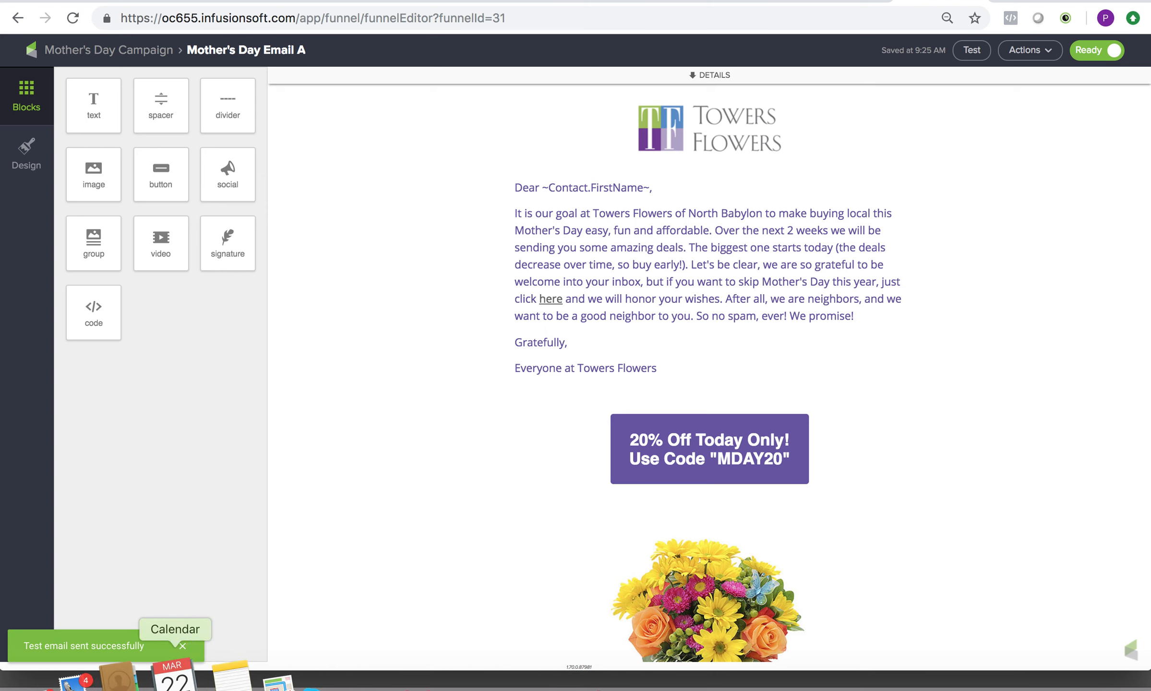
left_click(130, 684)
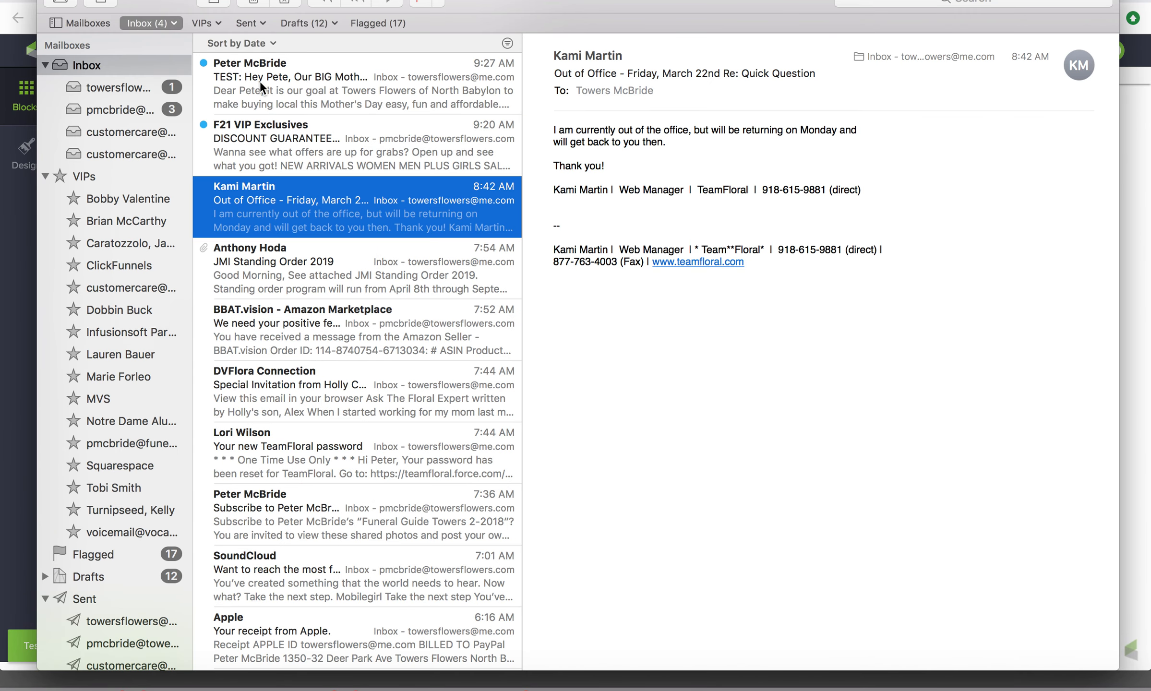
left_click(260, 82)
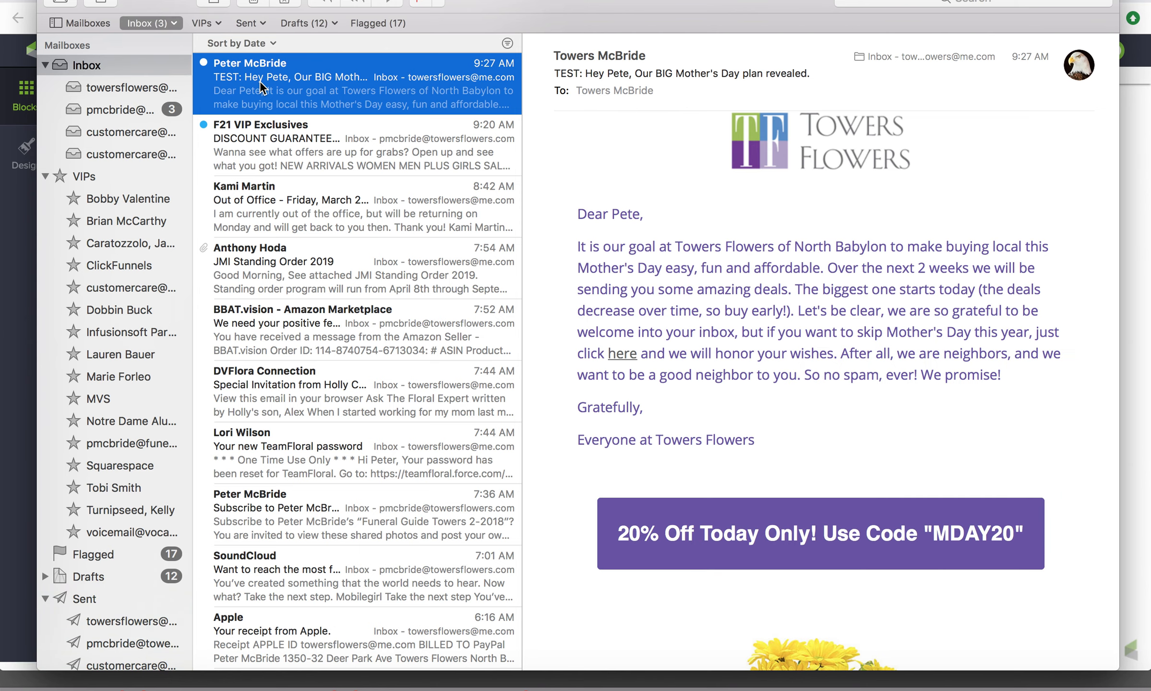
double_click(640, 229)
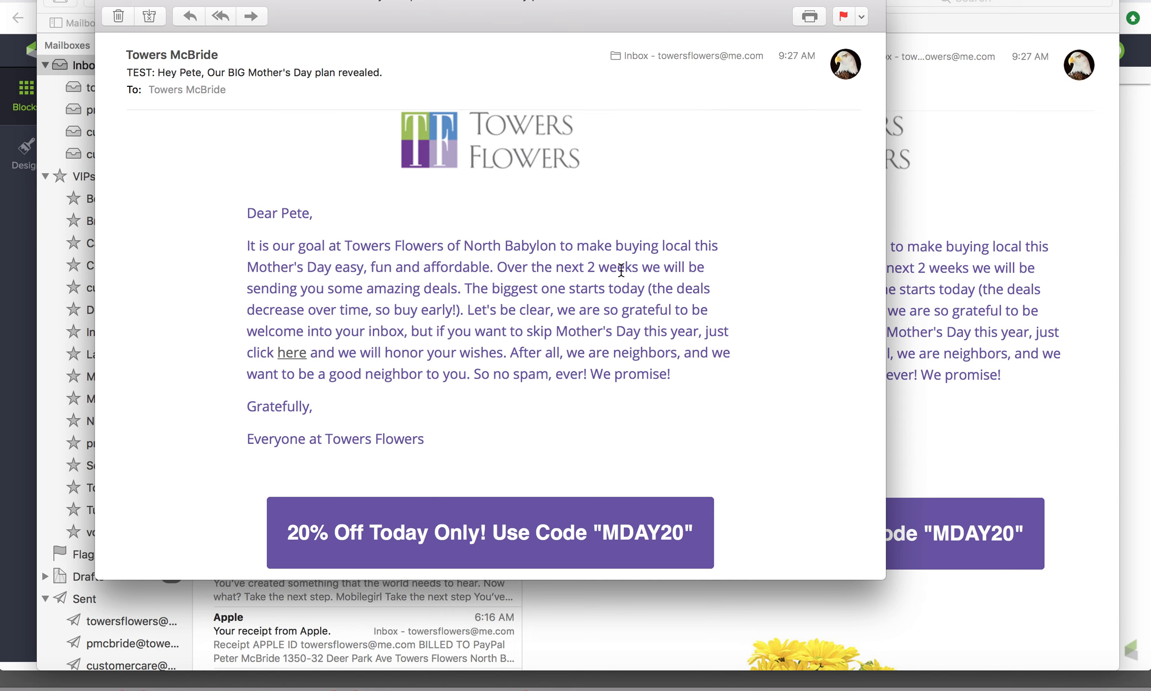
scroll(564, 365, "down", 10)
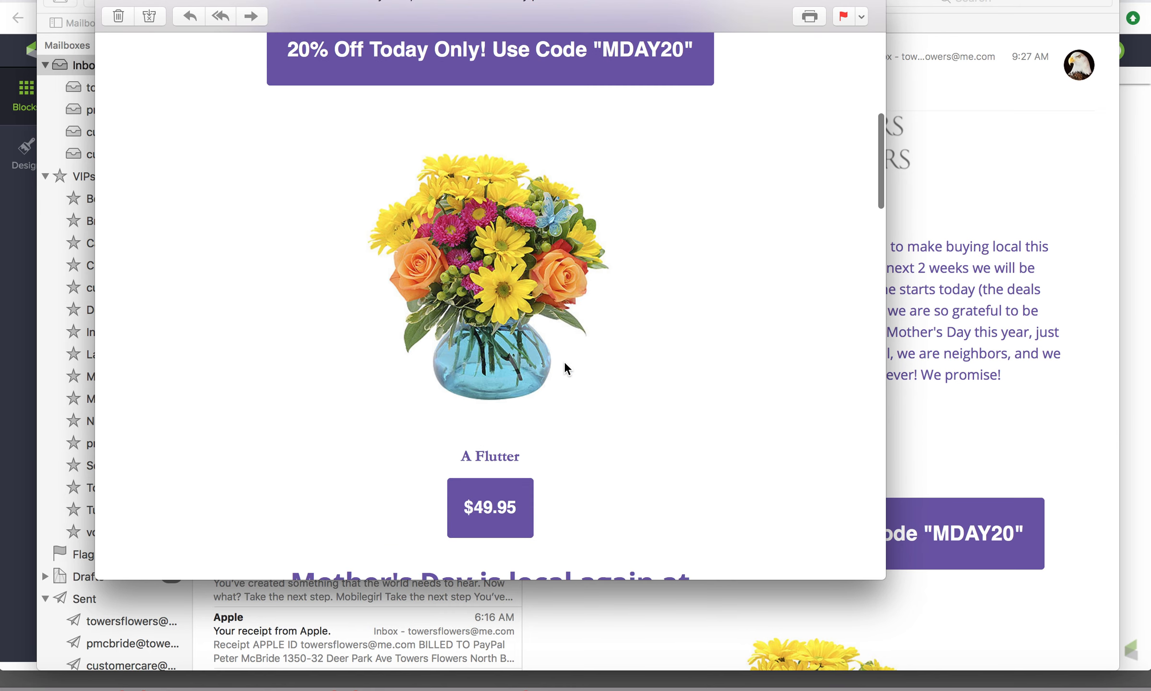
left_click(482, 319)
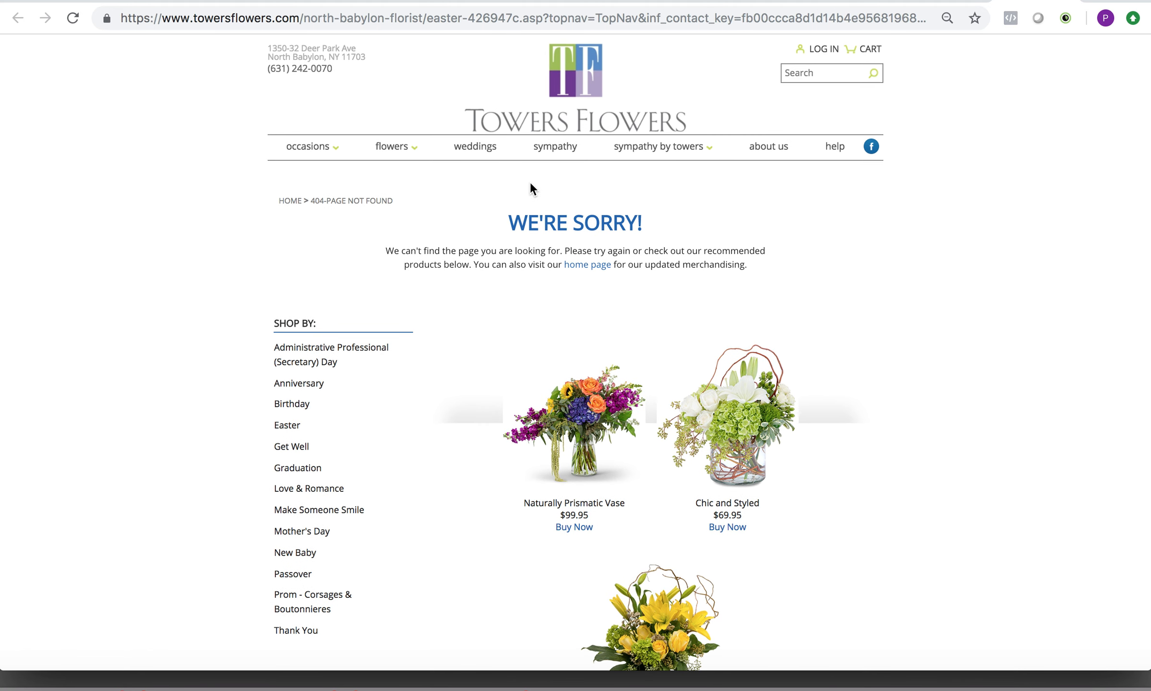
Return to the Mother's Day Email A editor and review the bouquet image, the $49.95 button and the closing headline blocks.
left_click(953, 1)
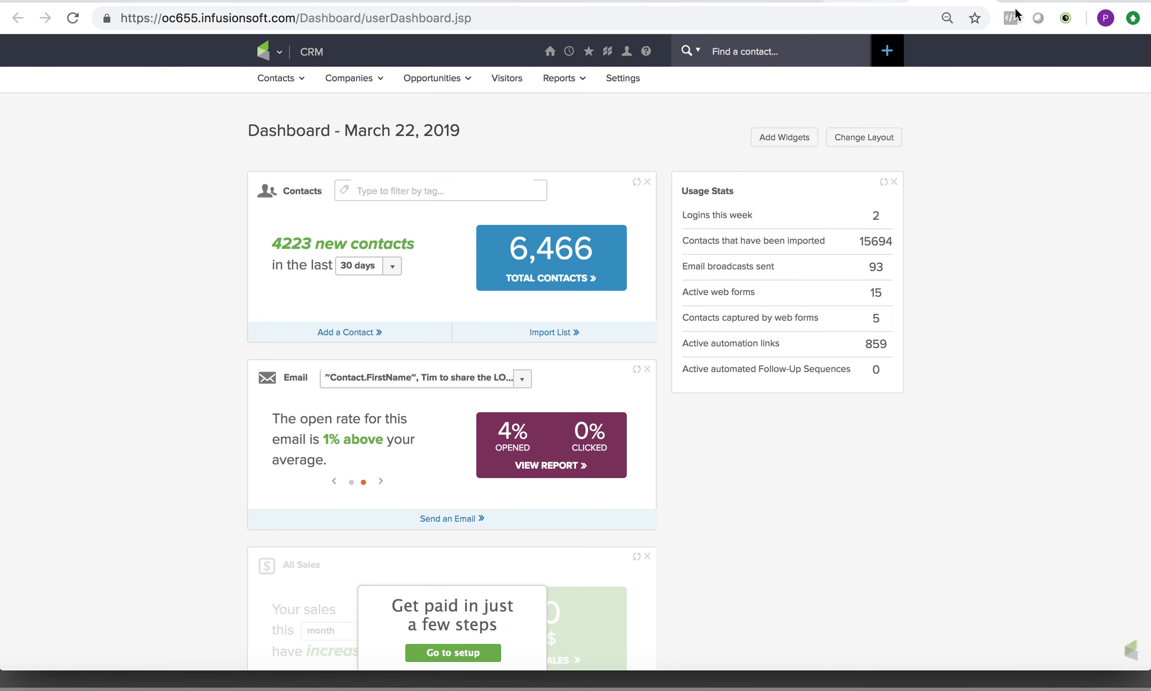
left_click(1033, 2)
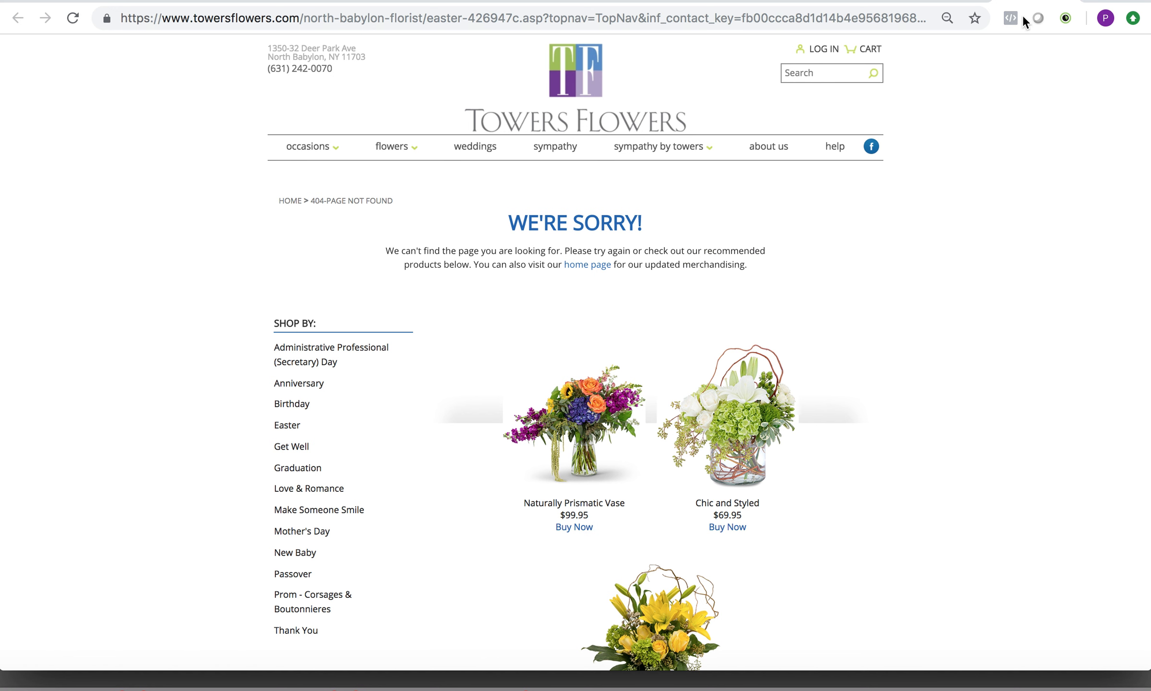
left_click(877, 2)
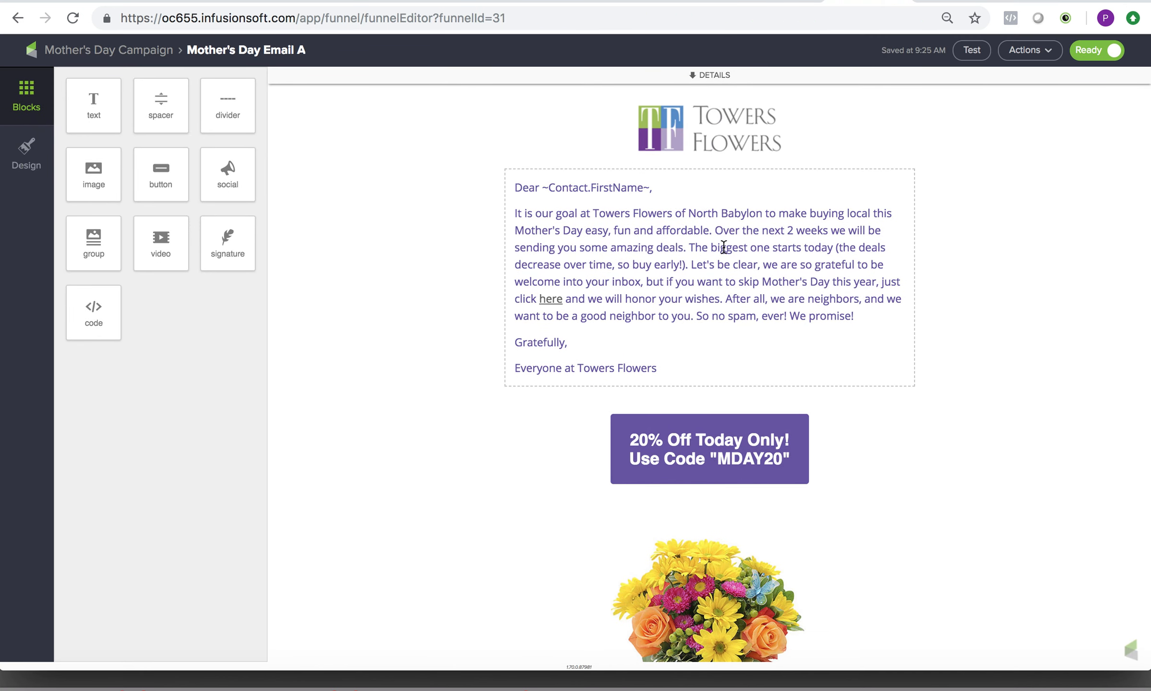
left_click(702, 459)
left_click(707, 585)
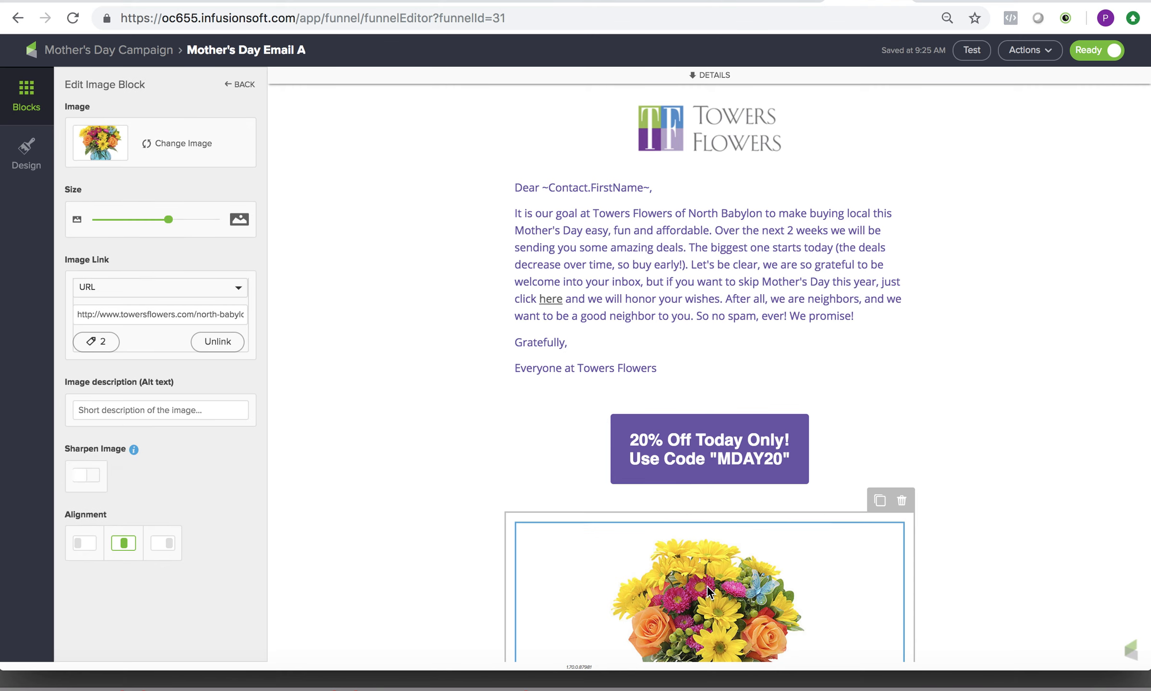
left_click(699, 538)
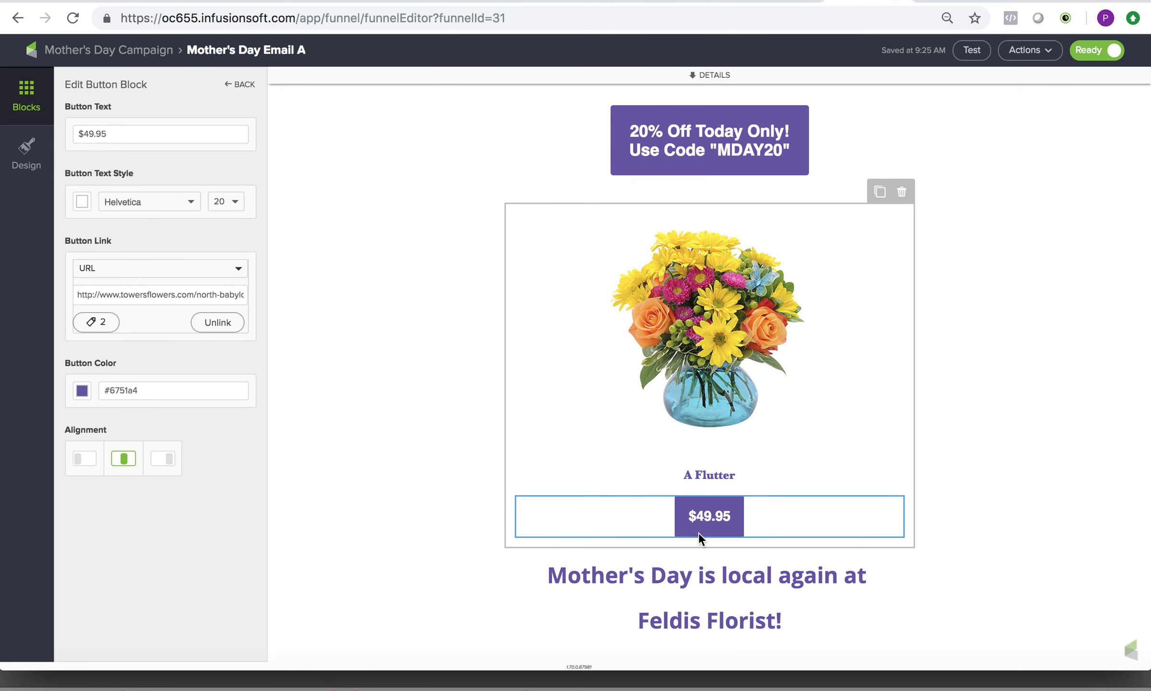
left_click(694, 577)
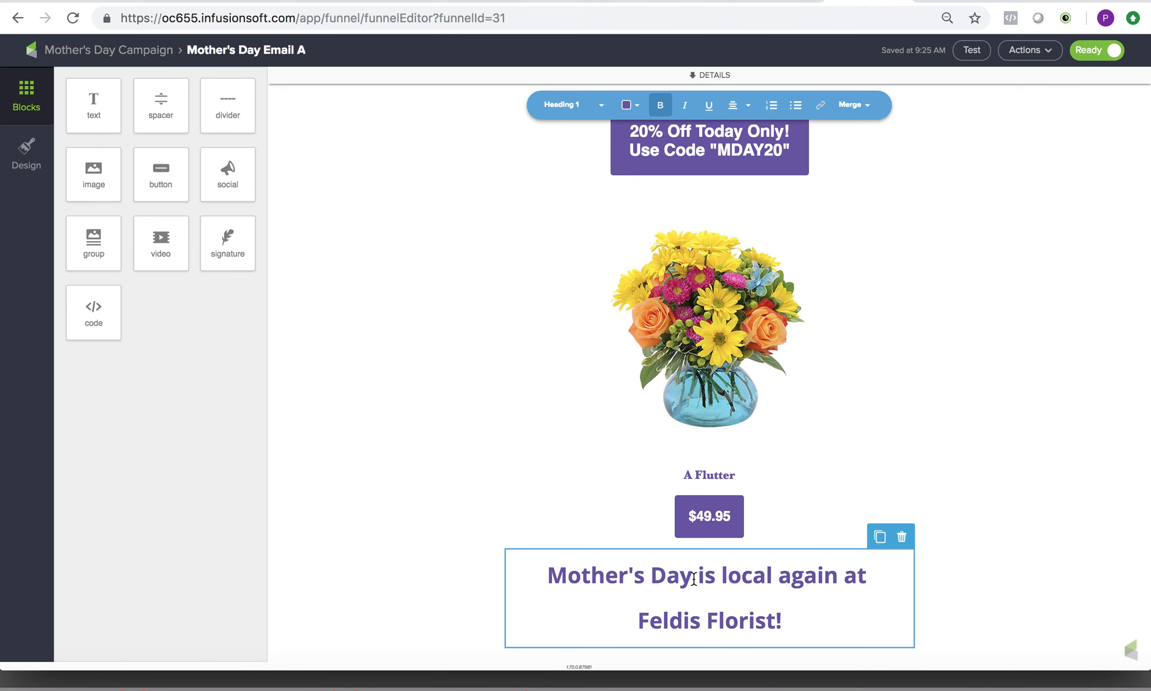
scroll(694, 578, "down", 2)
scroll(682, 583, "up", 10)
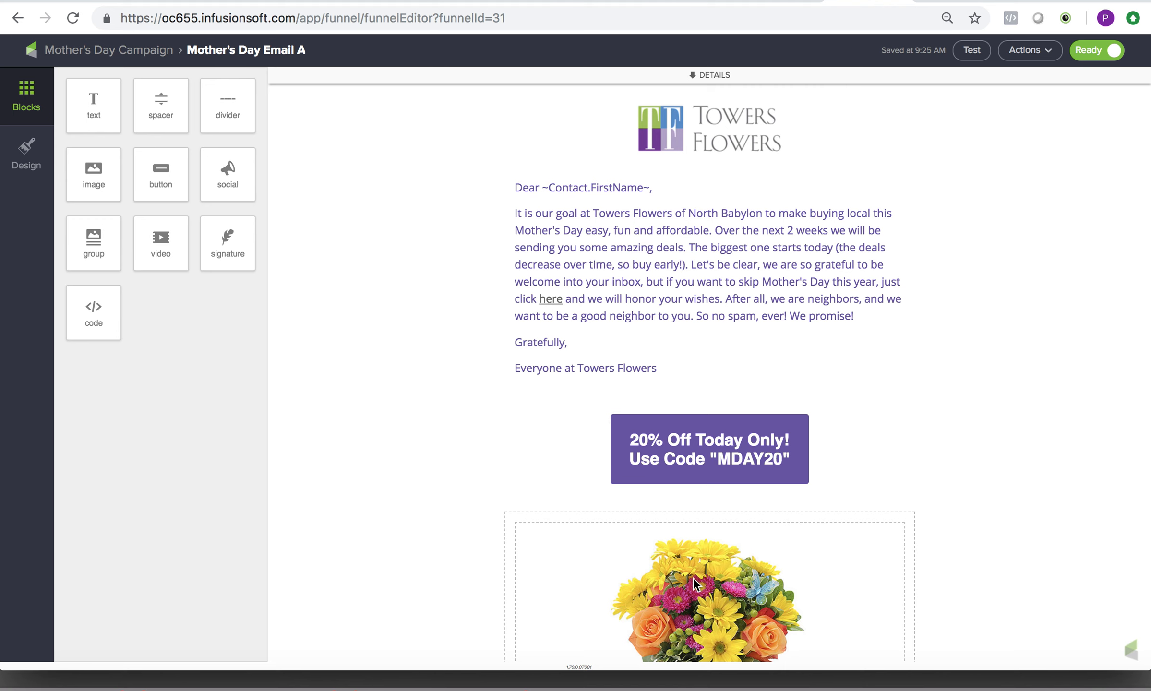
Check the link type, URL and applied tag in the Towers Flowers logo's image link settings.
left_click(715, 144)
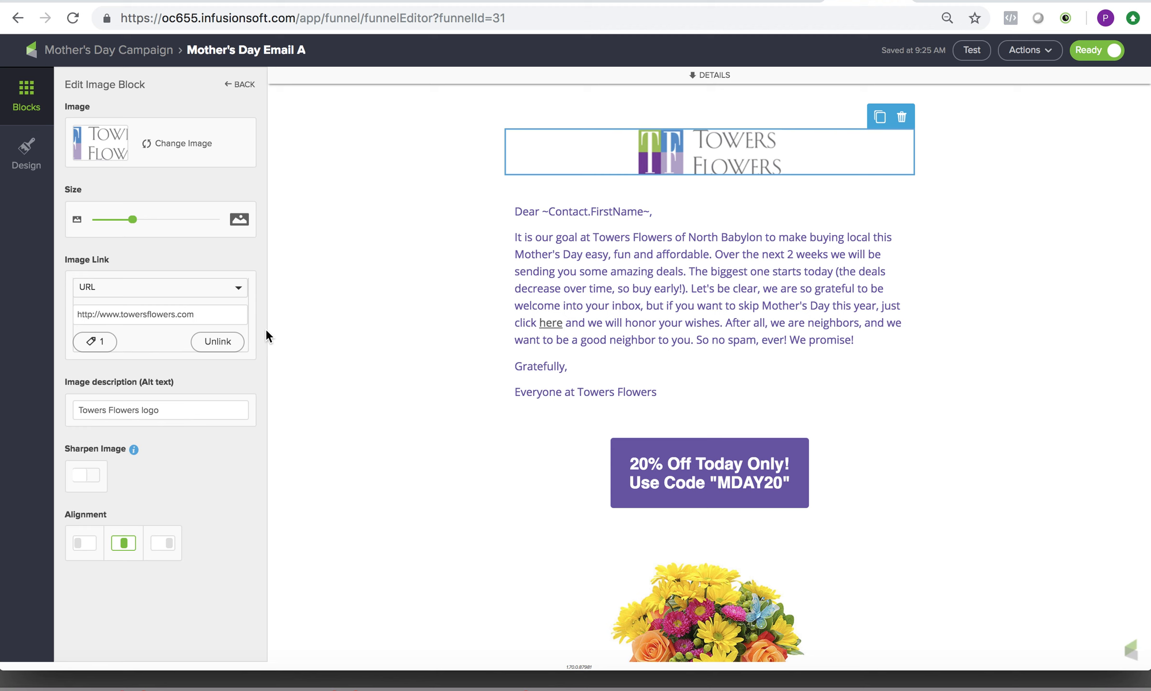
left_click(214, 291)
left_click(89, 306)
left_click(95, 341)
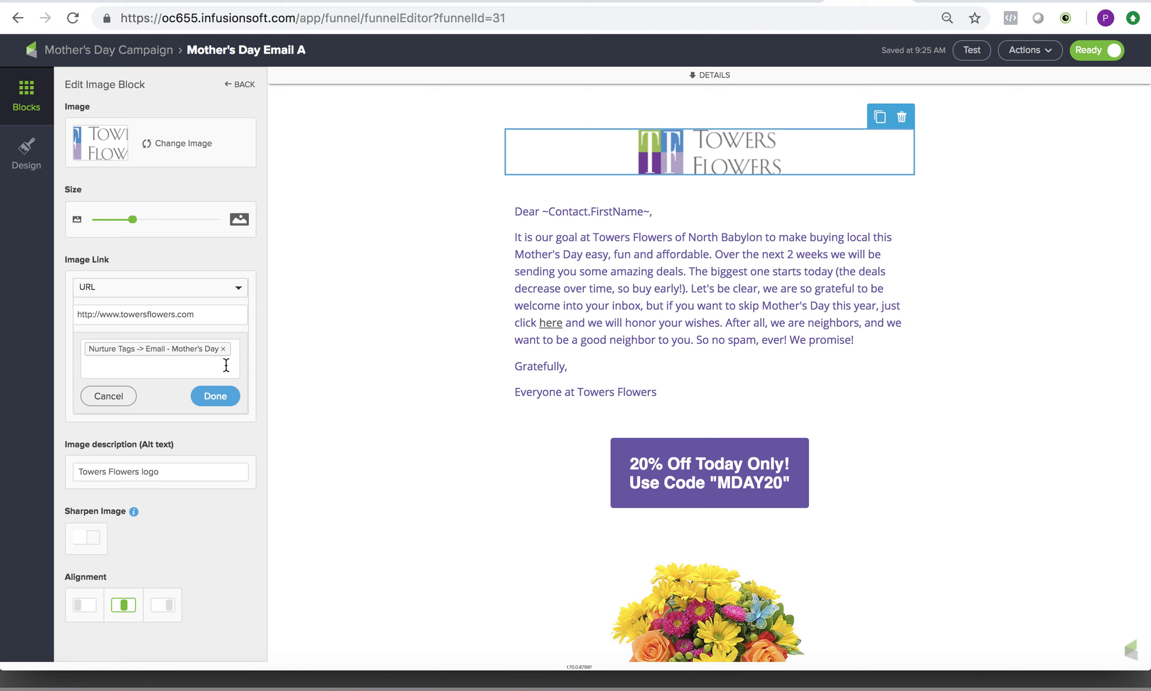
left_click(216, 395)
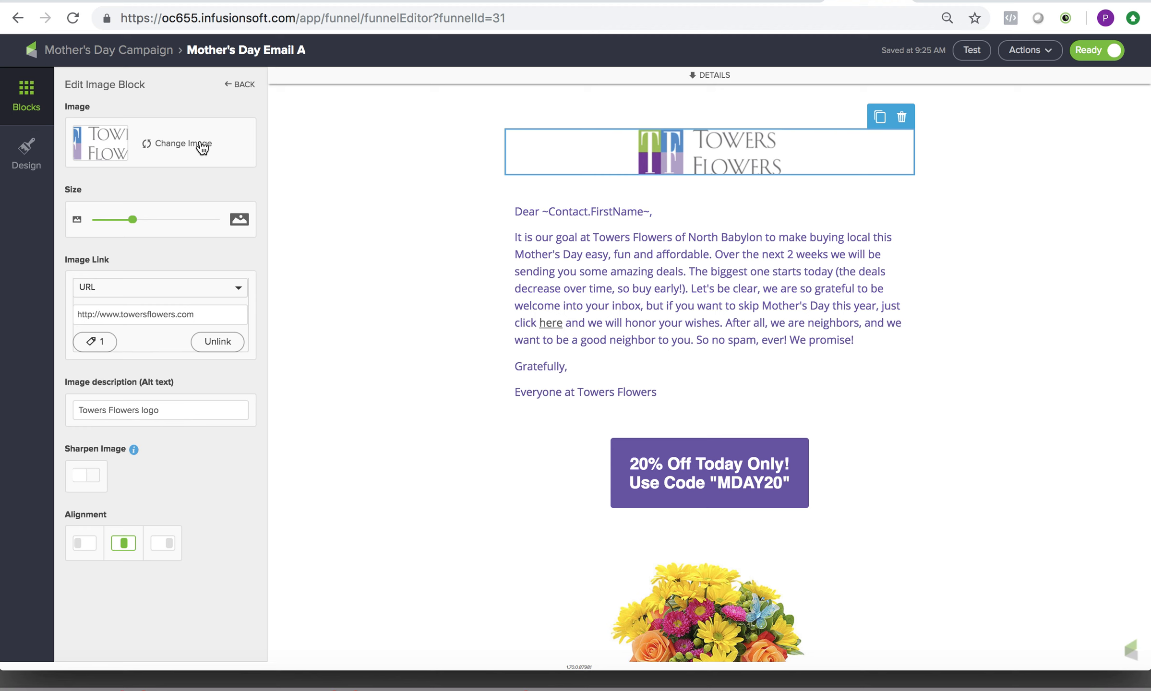
left_click(205, 314)
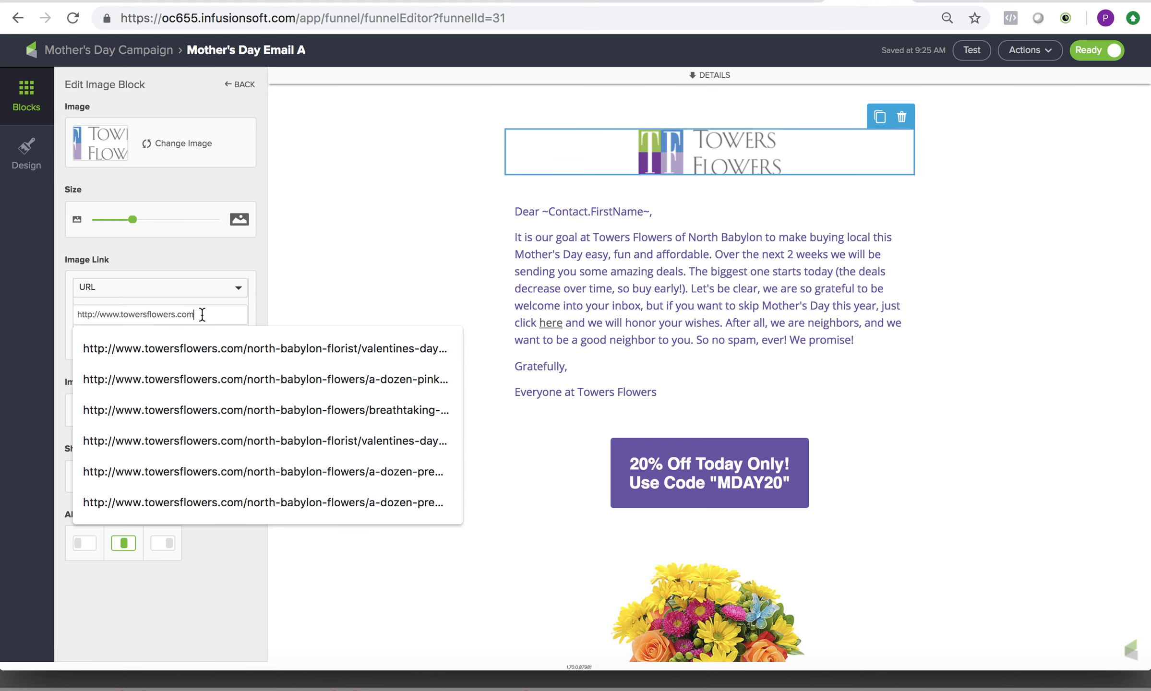
left_click(177, 315)
left_click_drag(177, 316, 124, 315)
type("tfeldis")
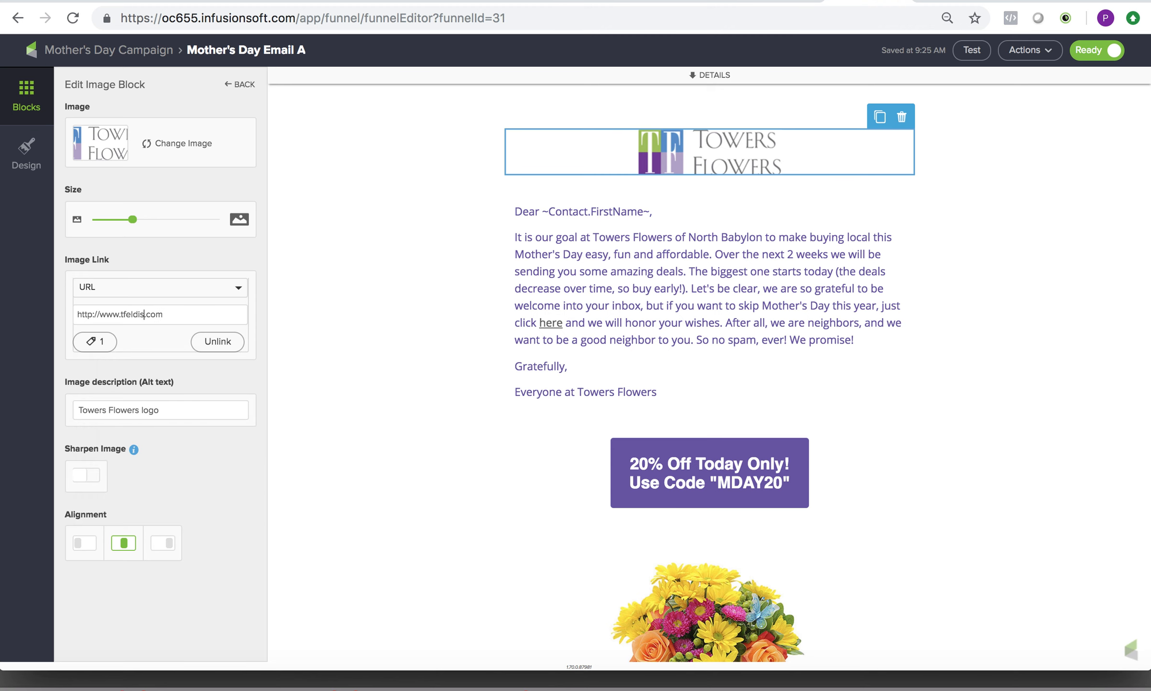
key("BackSpace")
key("BackSpace")
key("BackSpace")
key("BackSpace")
key("BackSpace")
key("BackSpace")
key("BackSpace")
type("feldisflorist")
left_click(629, 288)
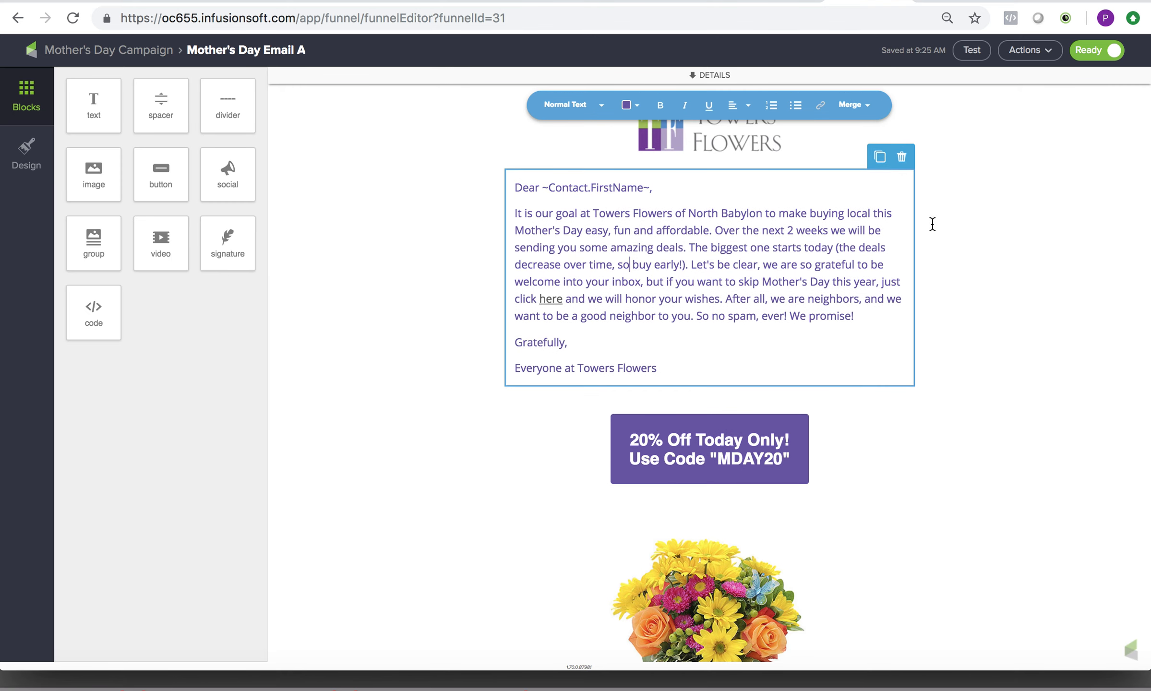
Send another test of the edited Mother's Day email to the shop owner's user account.
left_click(972, 50)
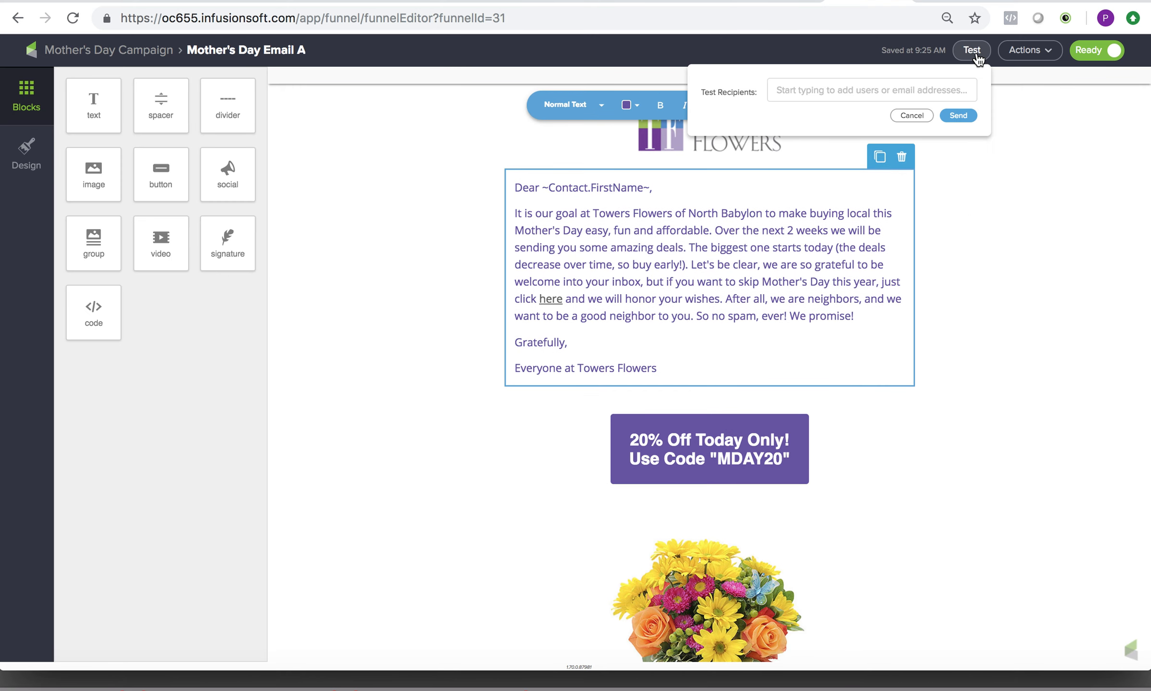
left_click(905, 86)
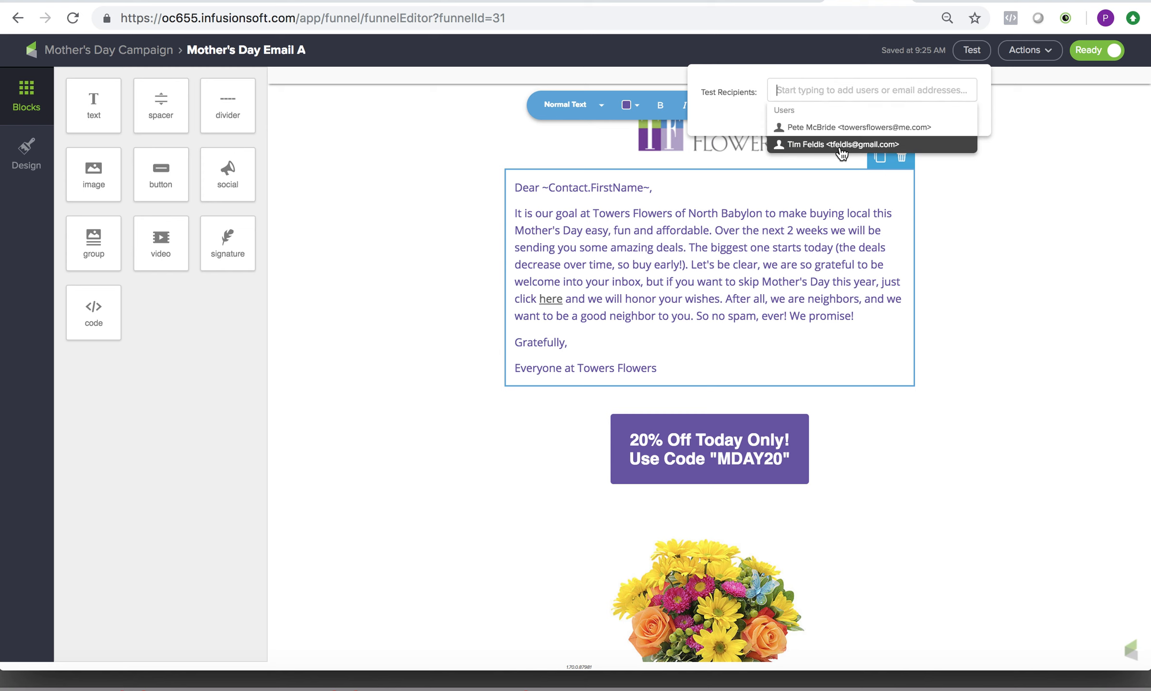
left_click(838, 127)
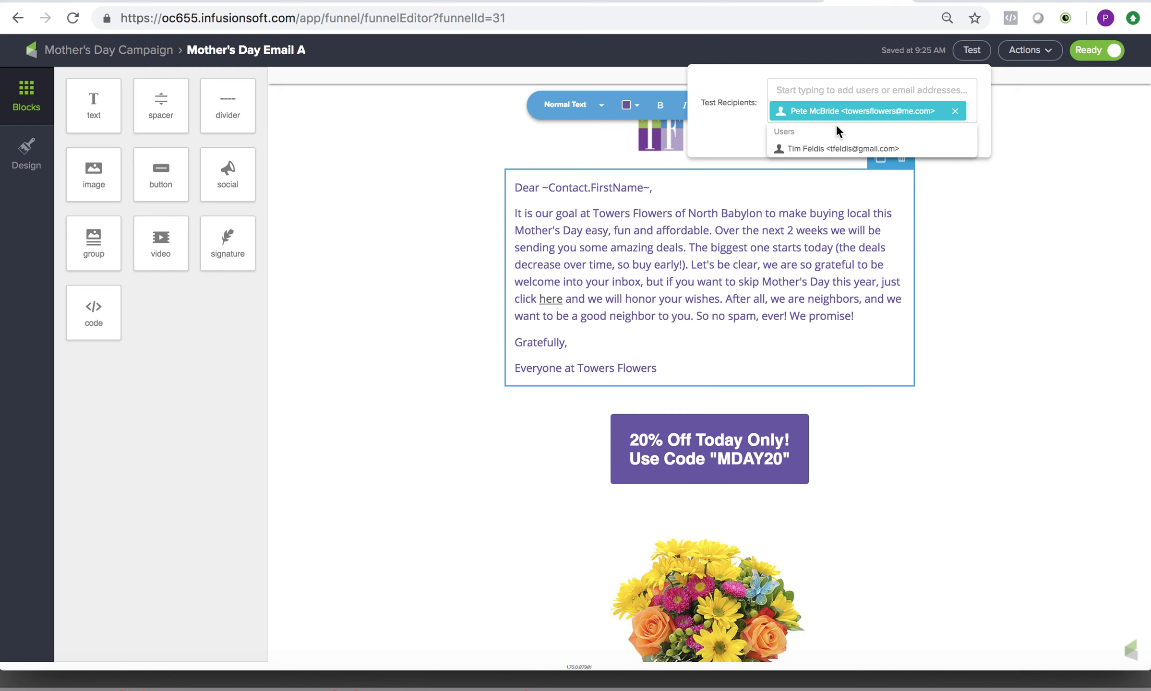
left_click(733, 133)
left_click(959, 137)
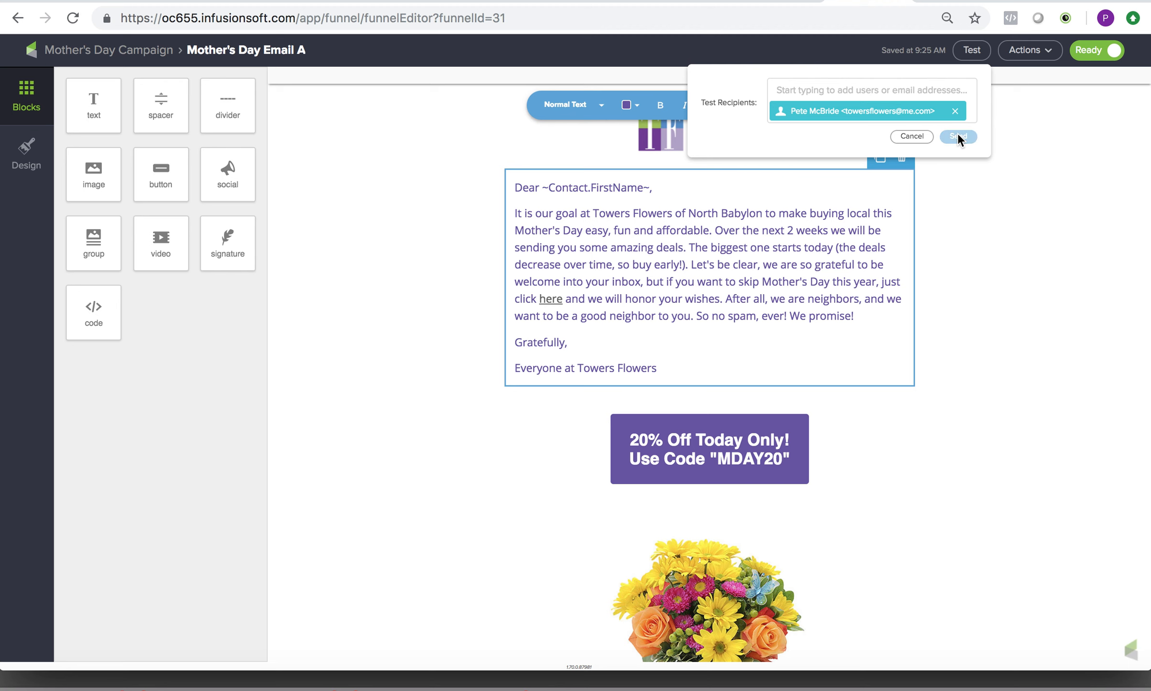
left_click(958, 198)
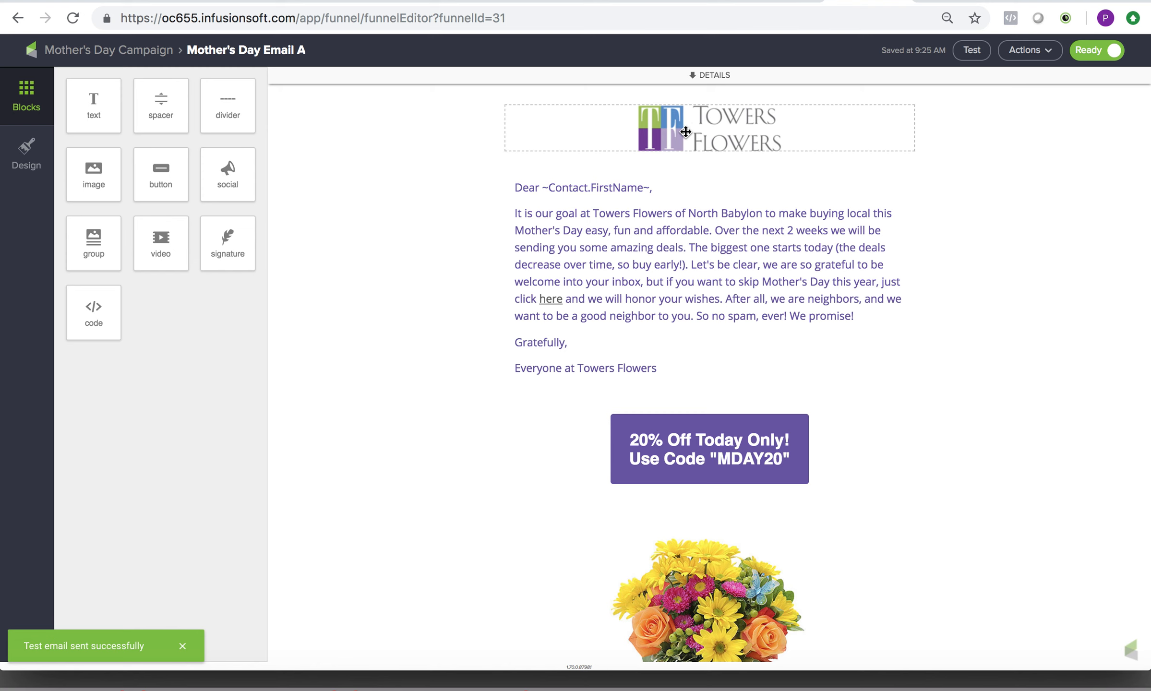
Review the text, font style and link settings of the "20% Off Today Only!" button block.
left_click(733, 443)
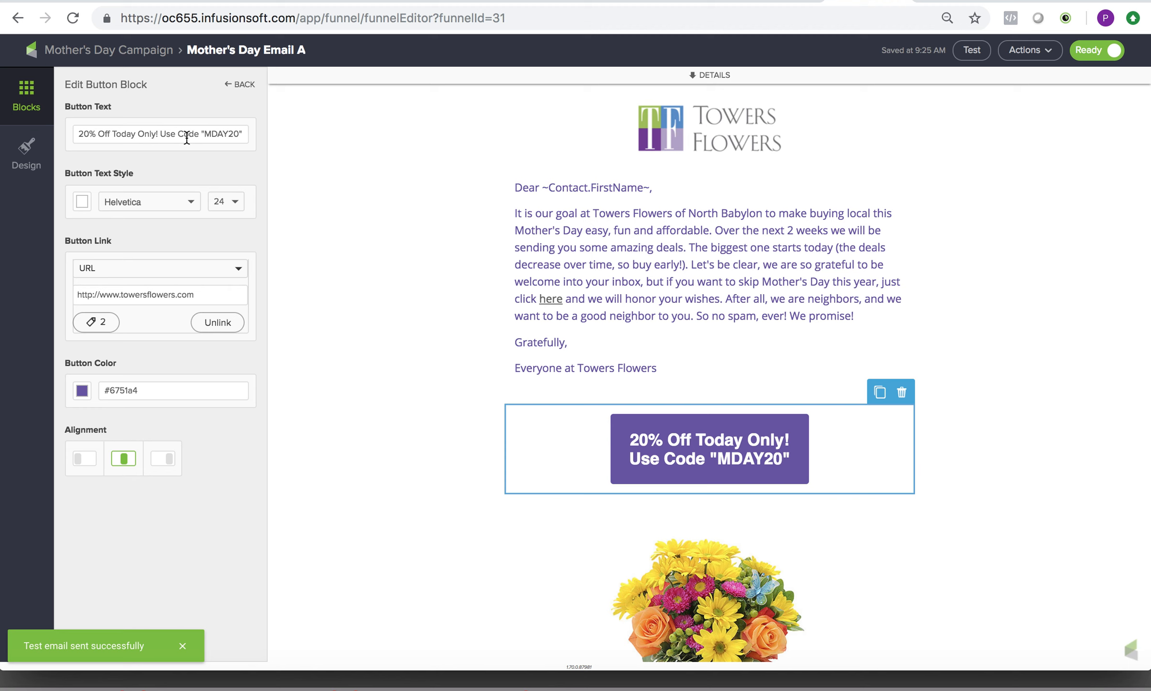
left_click(192, 202)
left_click(196, 204)
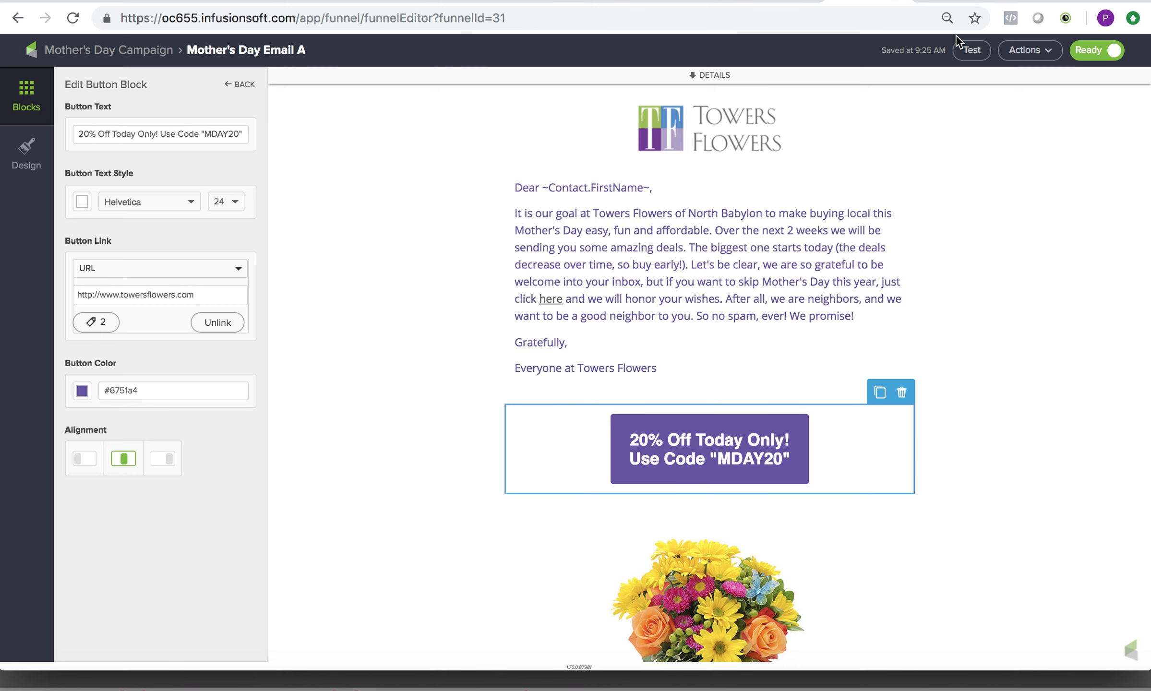
Open the feldisflorist.com website in a new browser tab.
left_click(1100, 1)
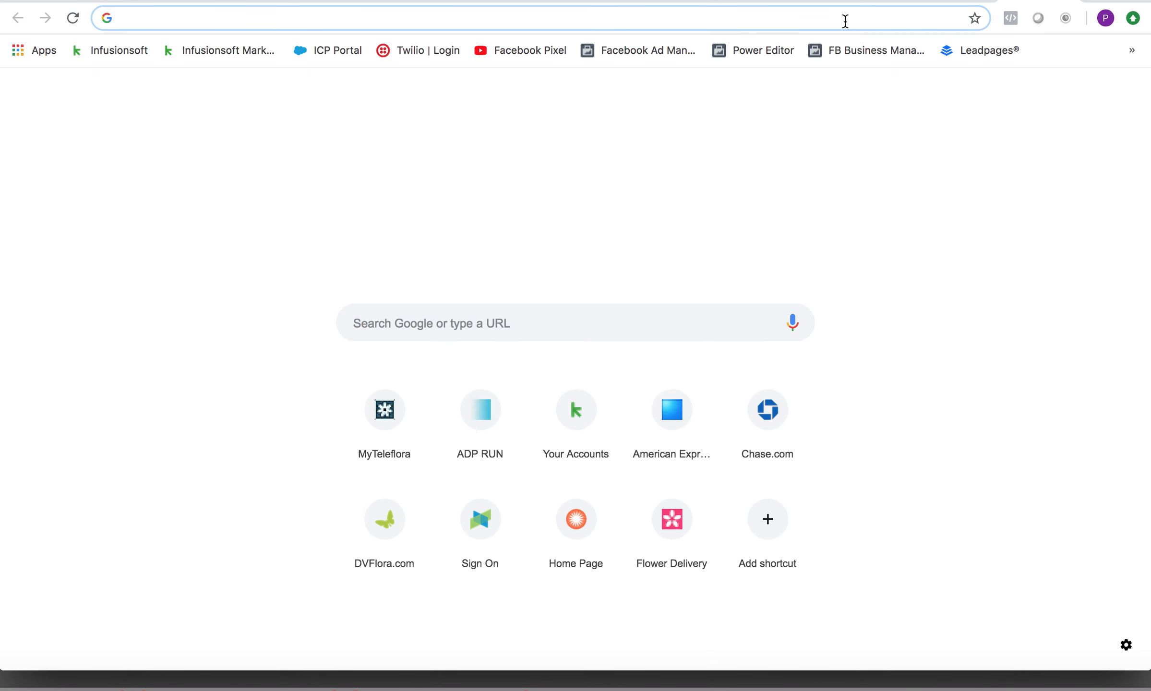
type("feldis.com")
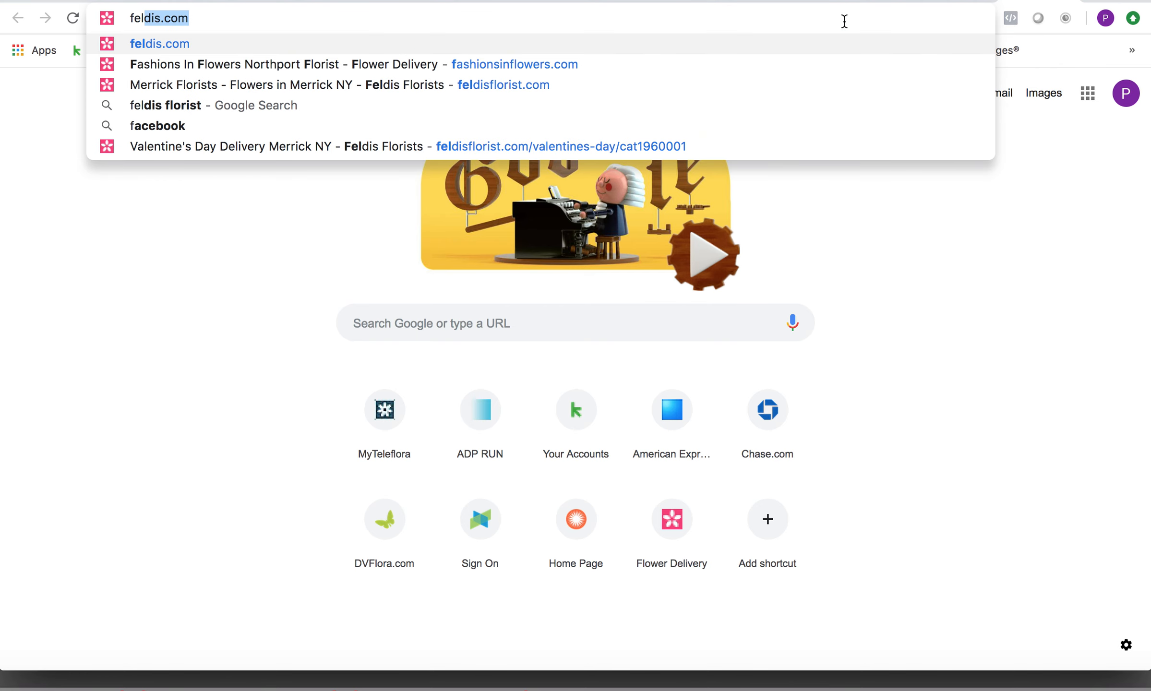
key("Return")
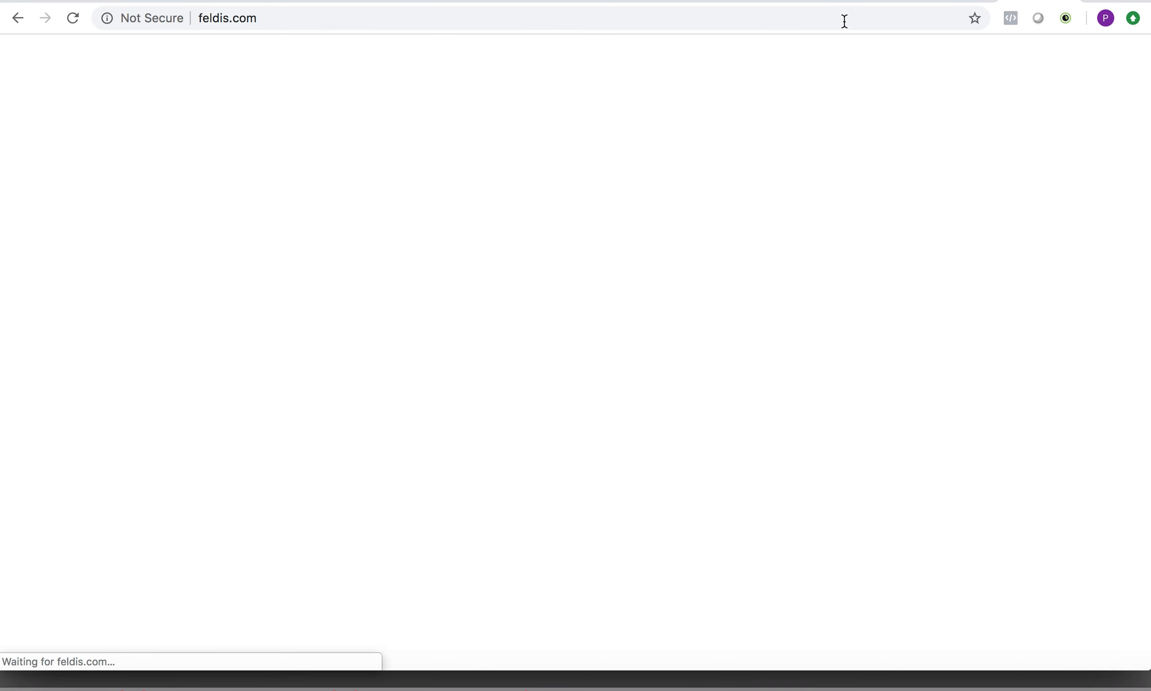
left_click(692, 22)
type("feldisflori")
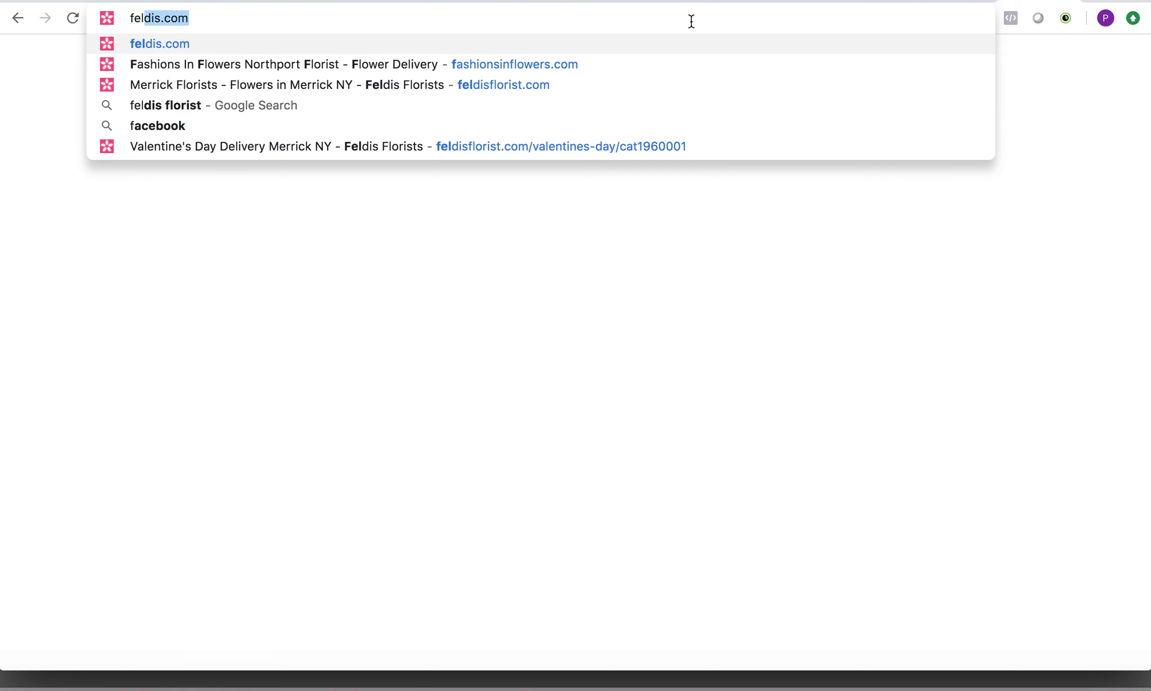
type("st")
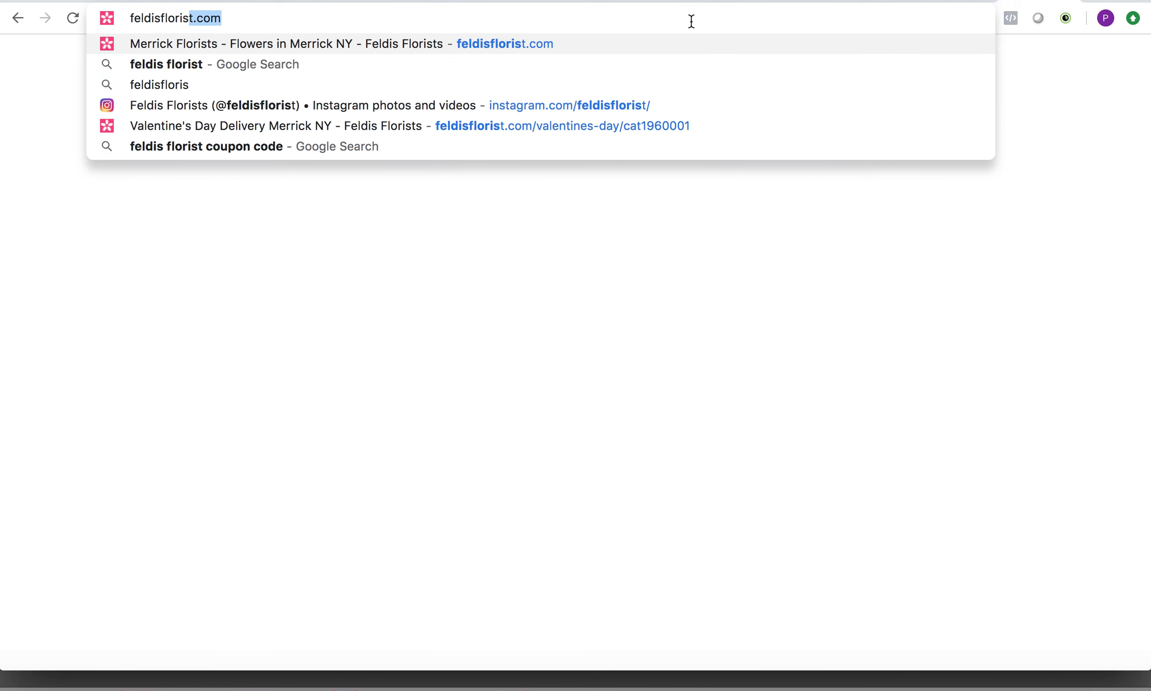
key("Return")
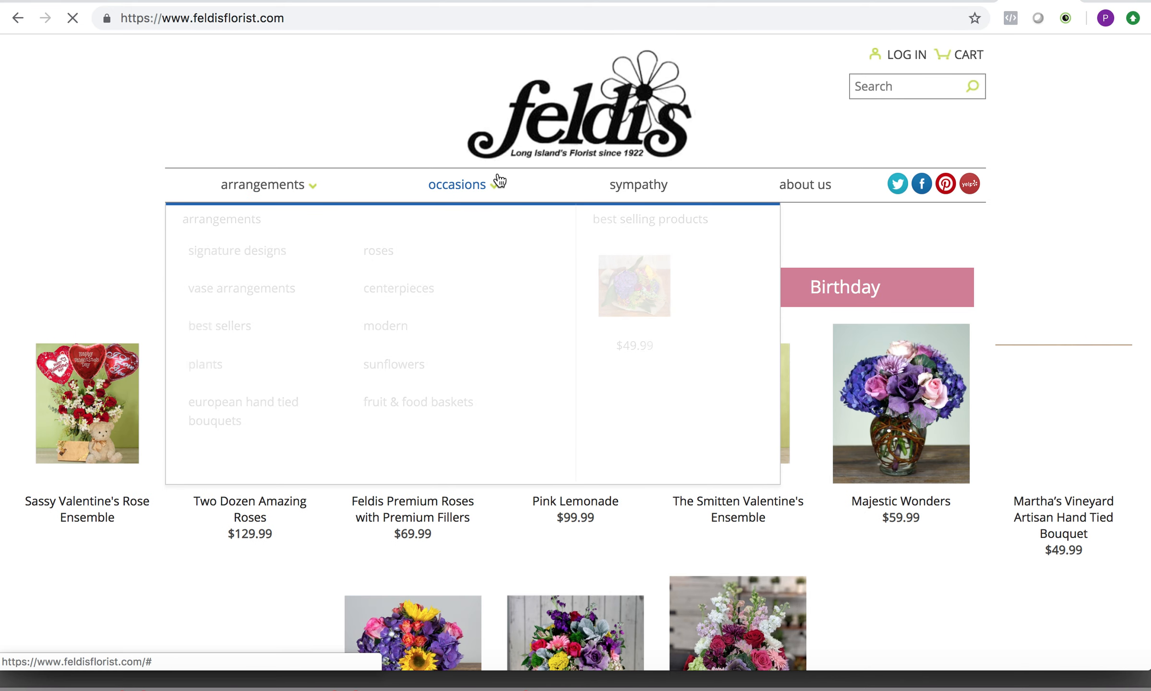
Check the Feldis site's occasions and arrangements categories, and search the site for "mothers day".
left_click(478, 190)
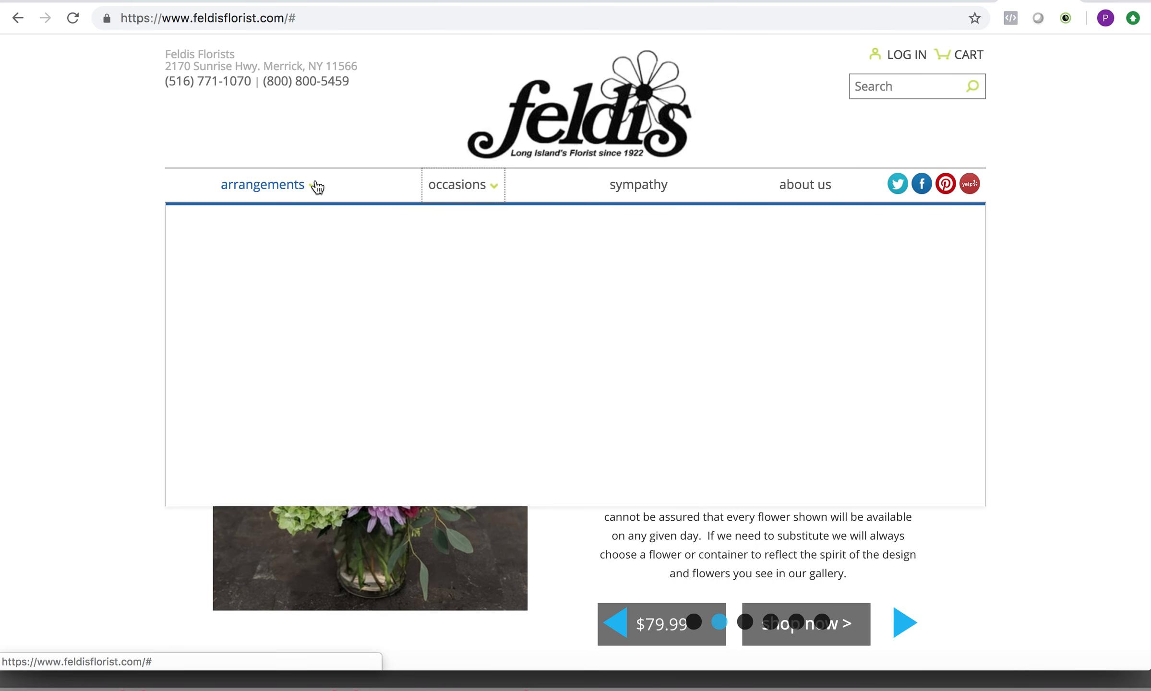
mouse_move(299, 187)
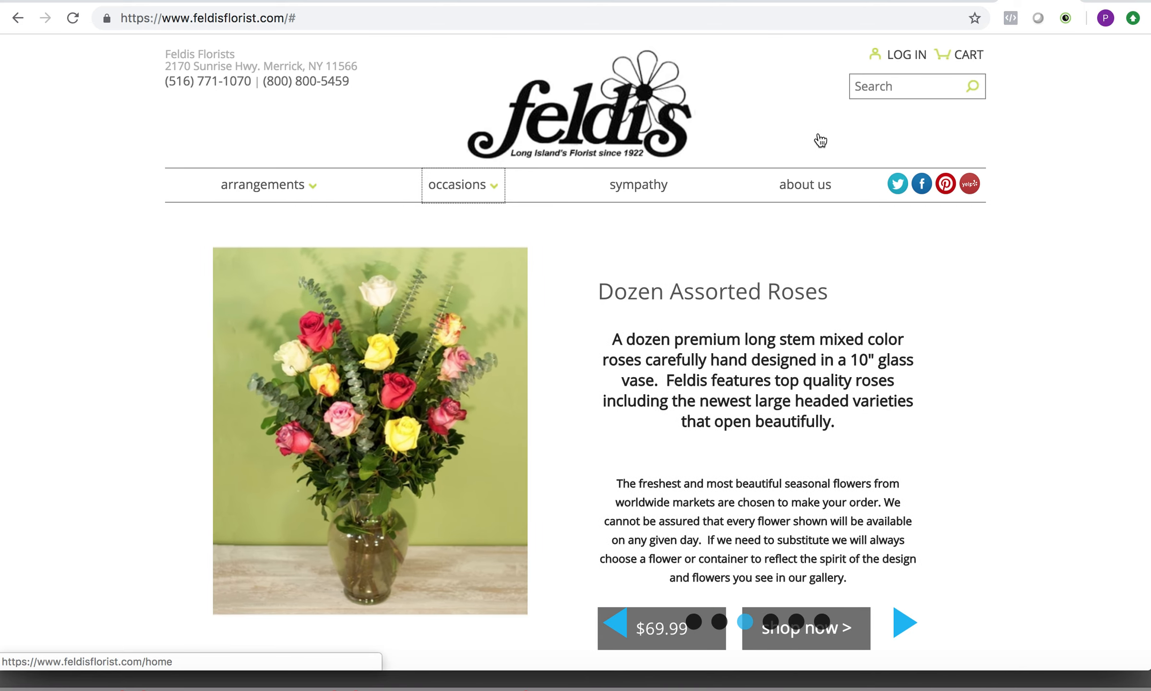
left_click(928, 90)
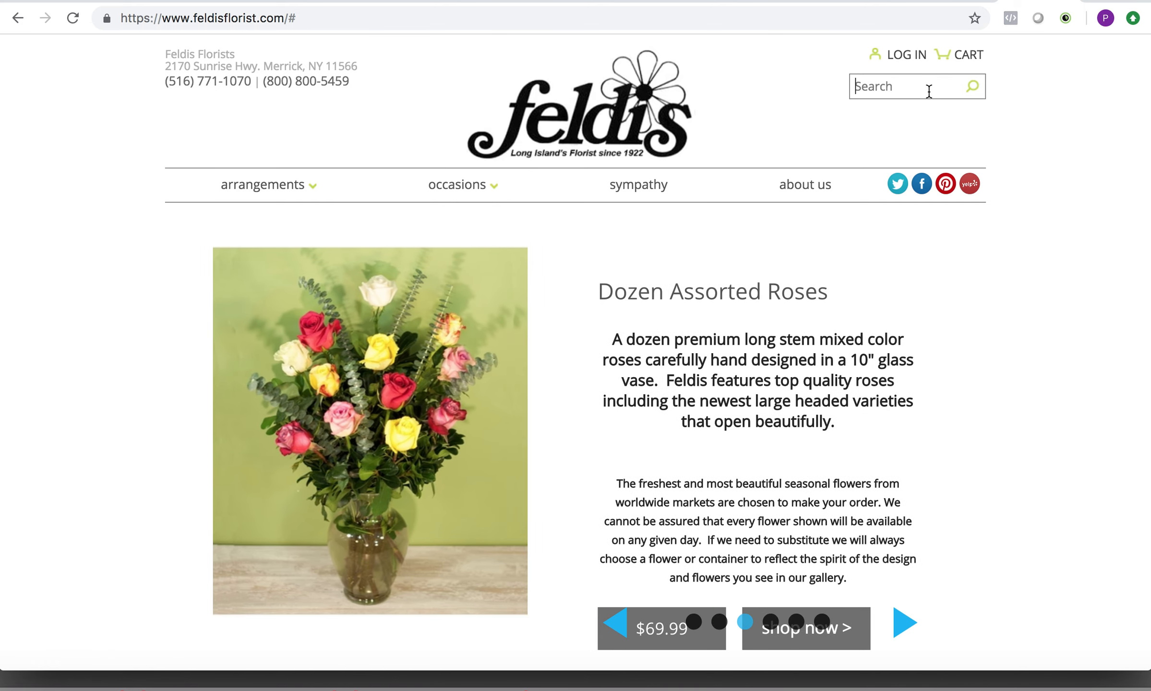
type("mothers")
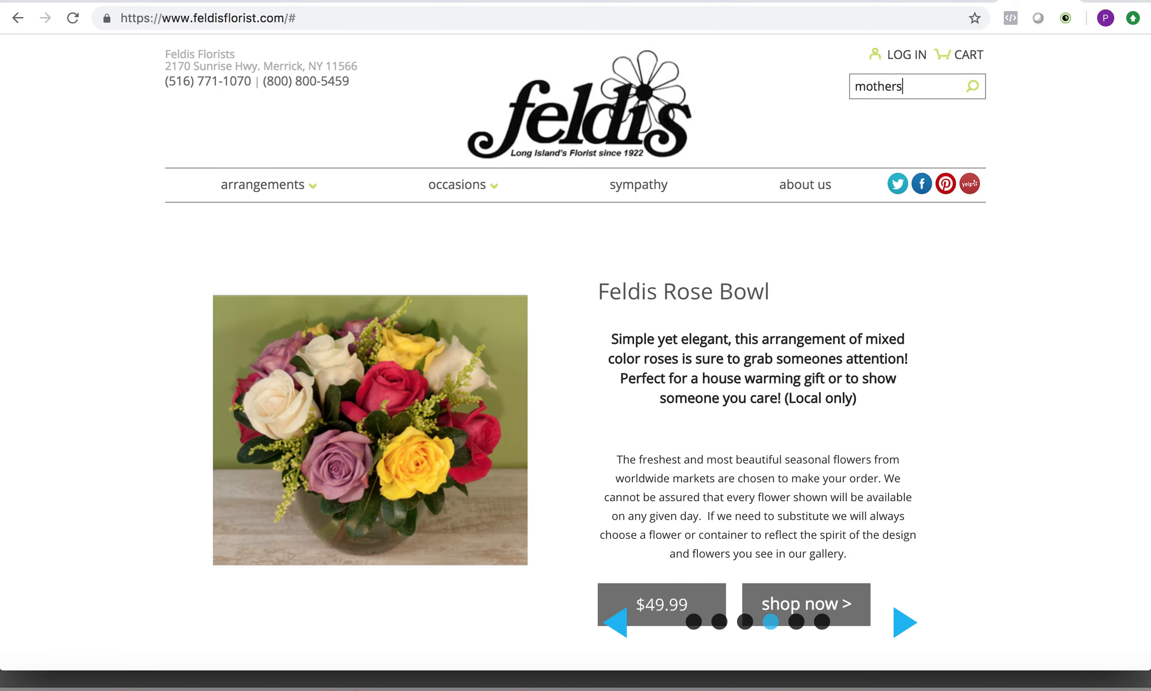
type(" day")
key("Return")
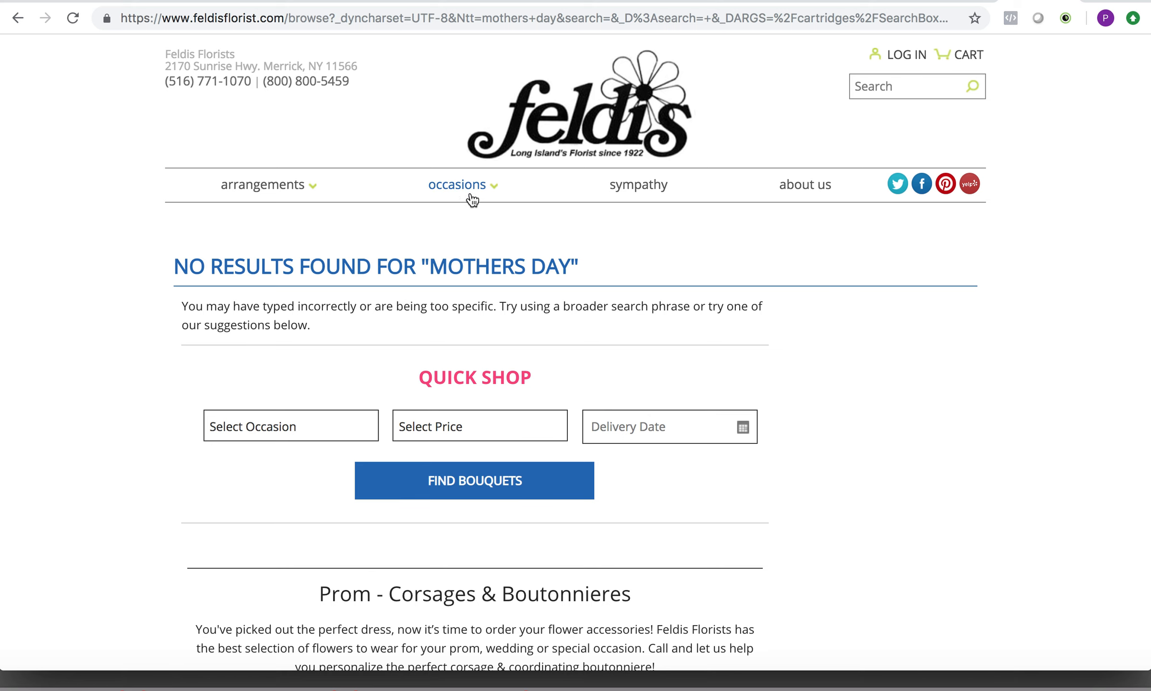
Open the Birthday flowers category on the Feldis site and copy its web address.
mouse_move(460, 190)
left_click(370, 259)
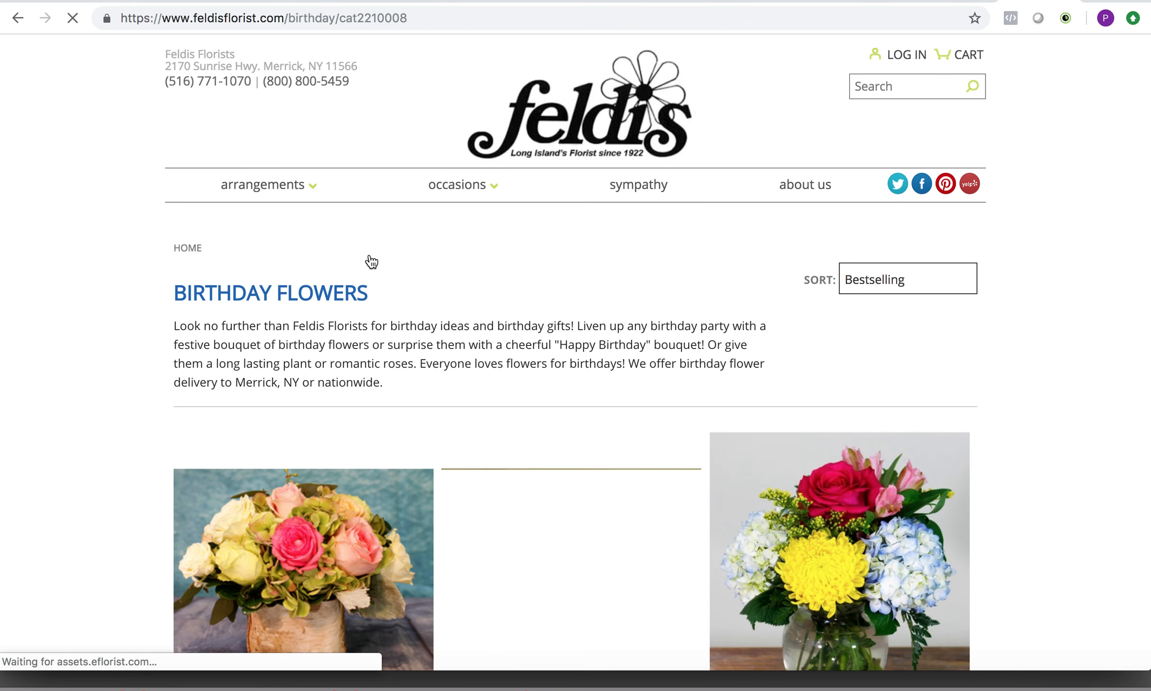
left_click(425, 18)
key("super+c")
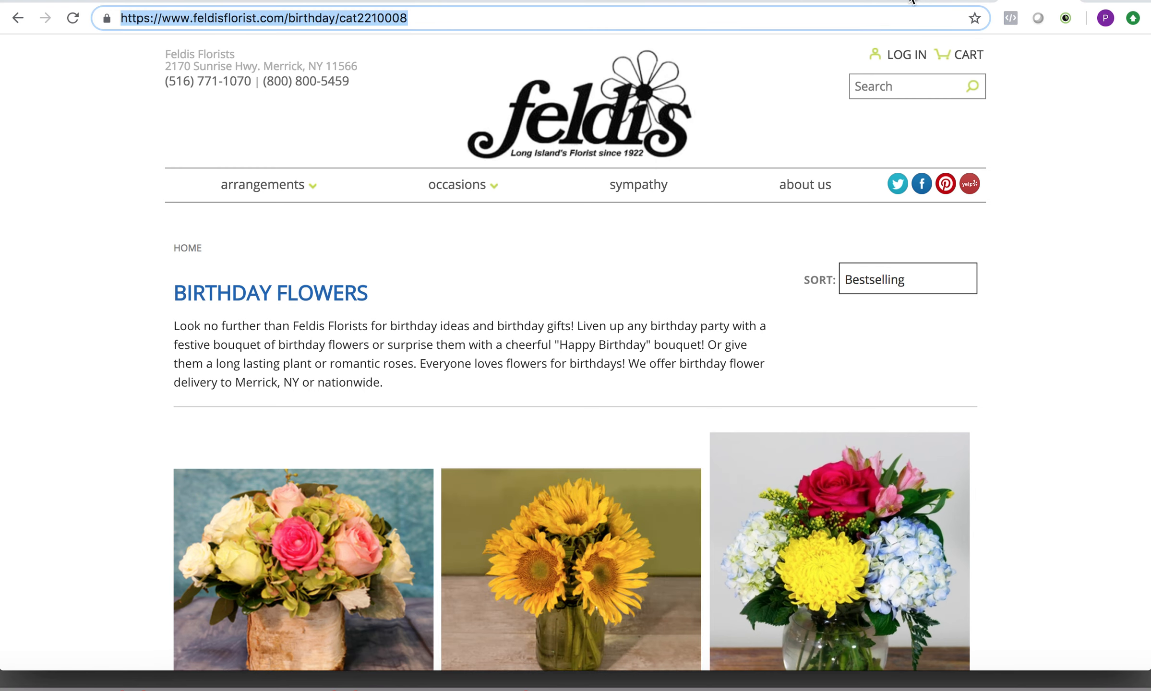
left_click(893, 2)
left_click(955, 1)
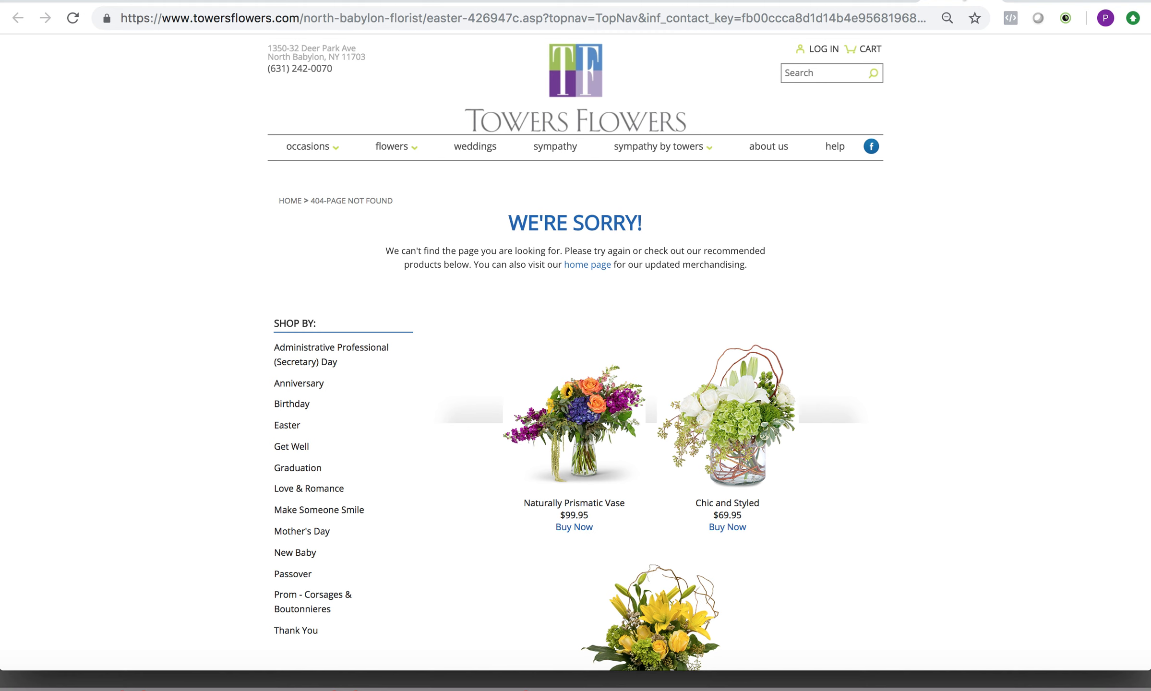
left_click(1035, 1)
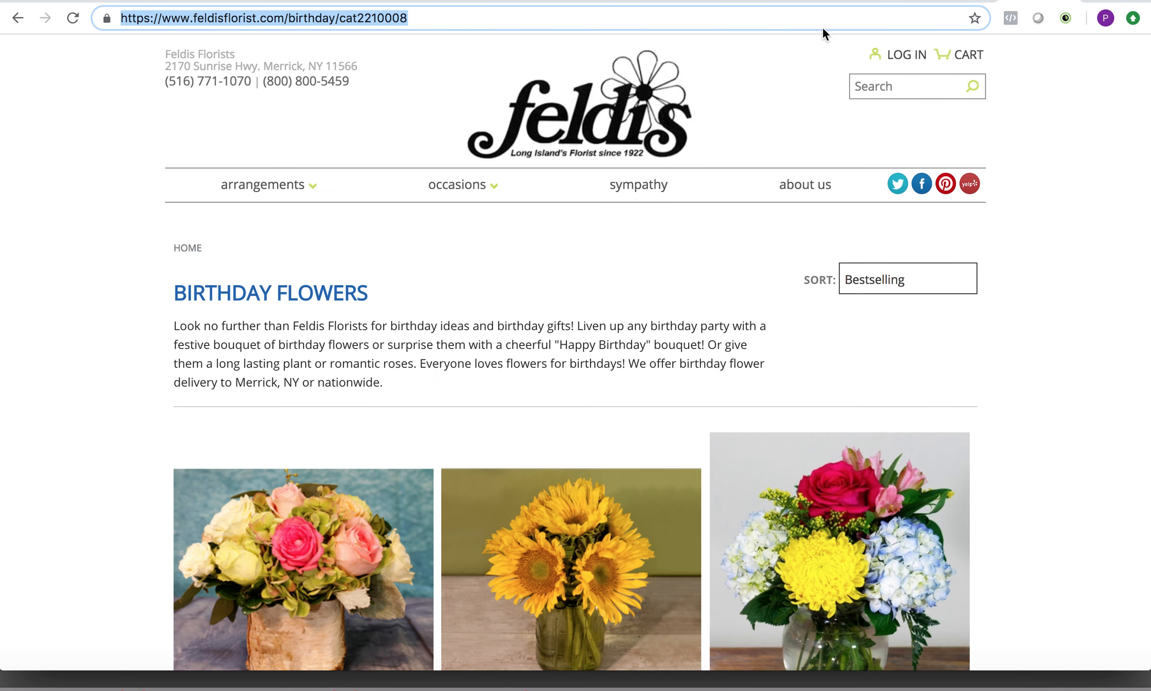
left_click(799, 3)
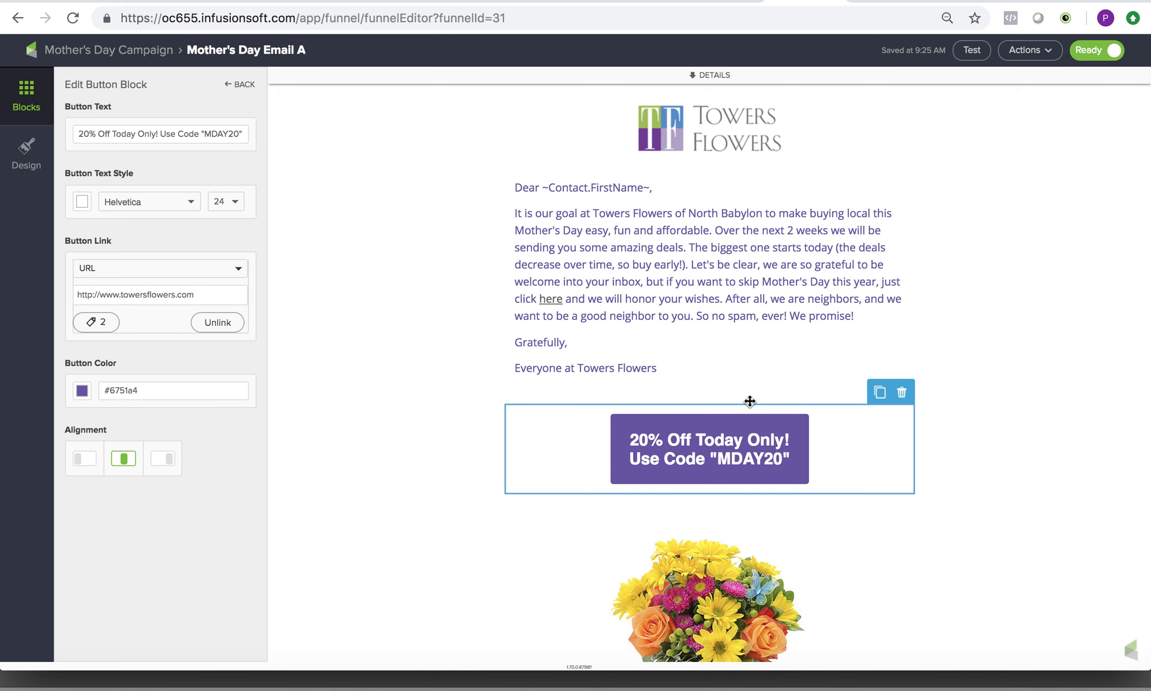
left_click(202, 288)
key("super+v")
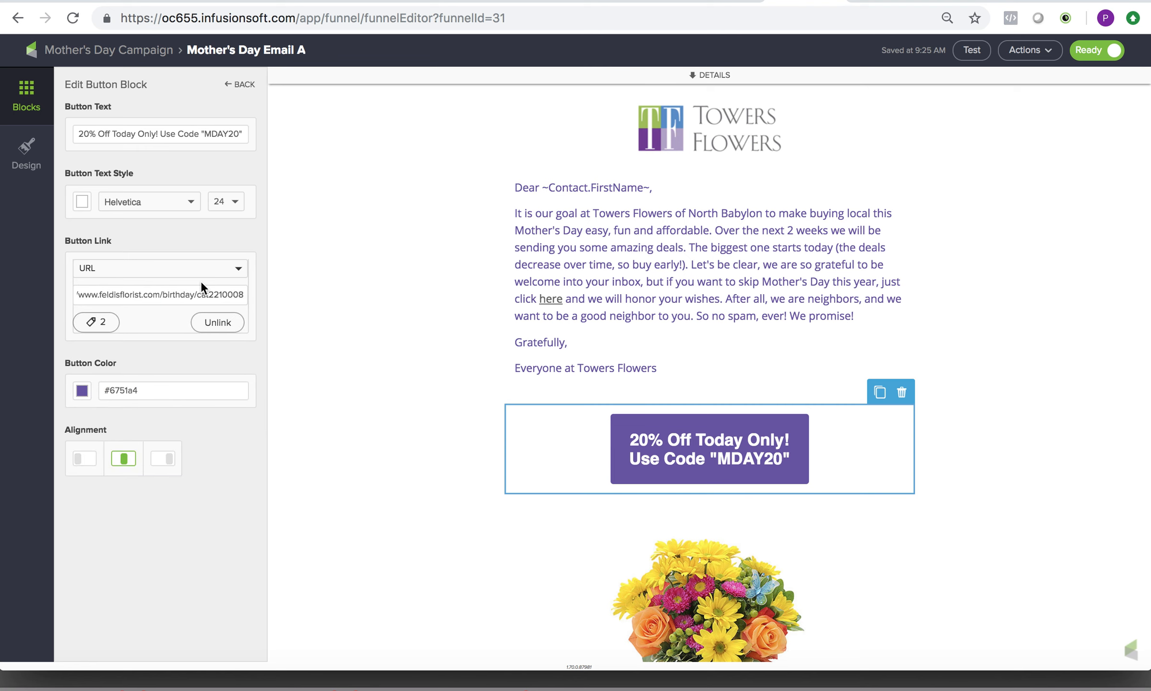
left_click(298, 330)
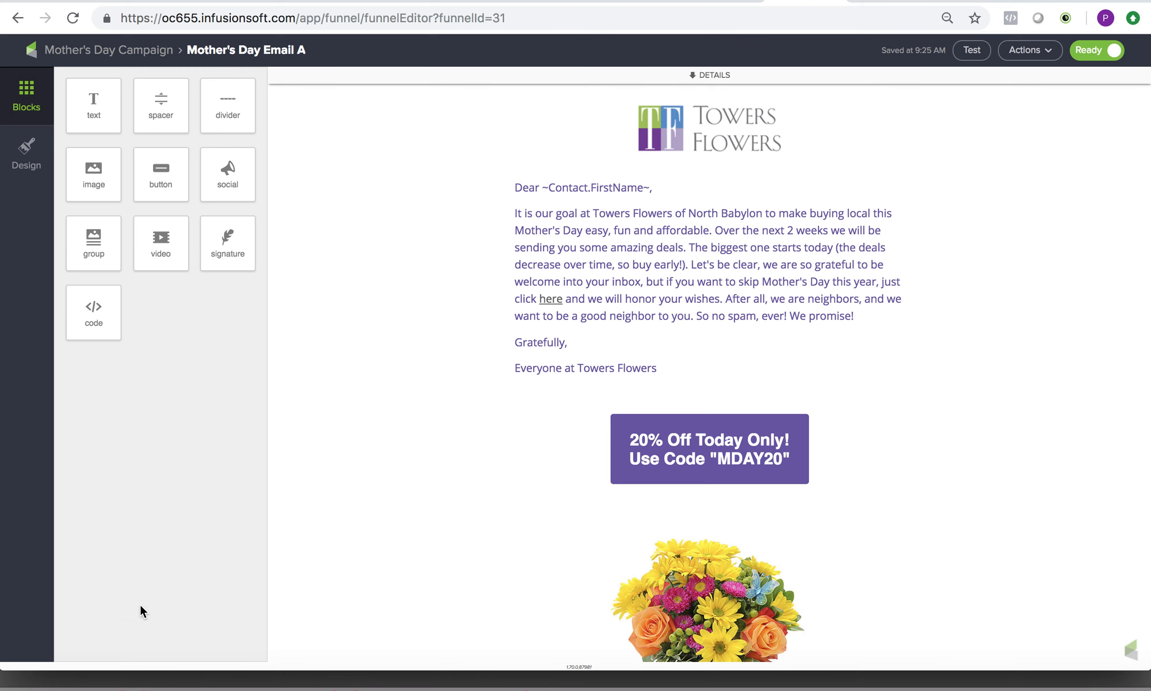
Switch to Mail, open the newest Mother's Day test email and follow its "20% Off Today Only!" button link.
left_click(131, 681)
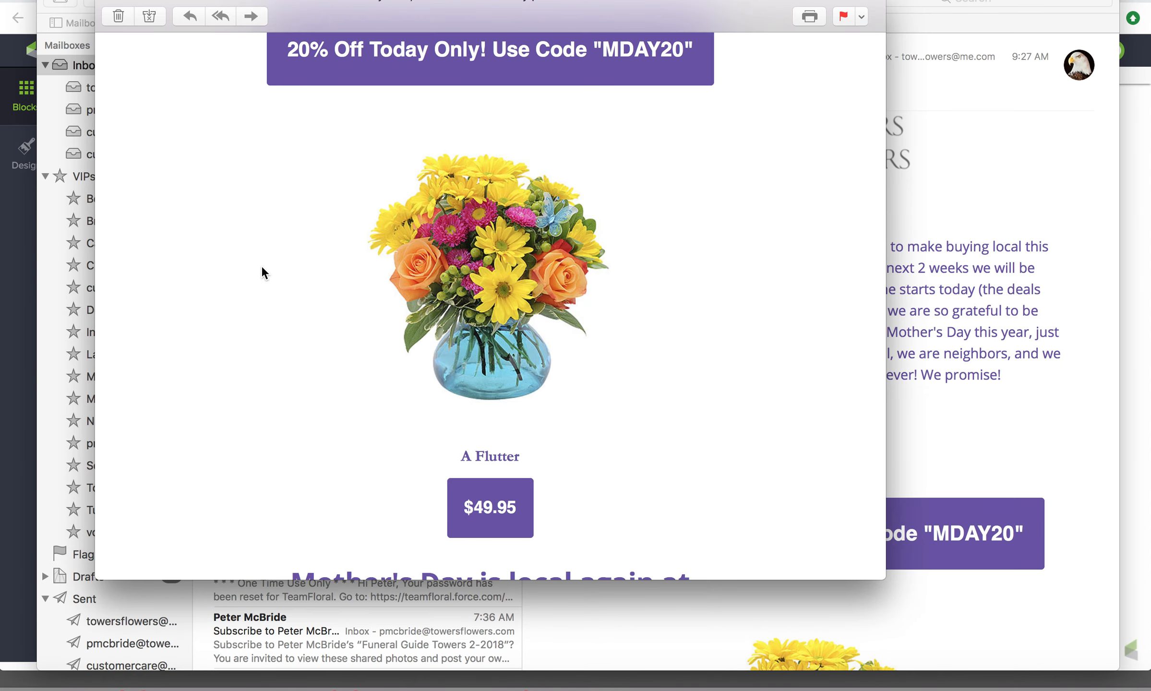
scroll(203, 118, "up", 5)
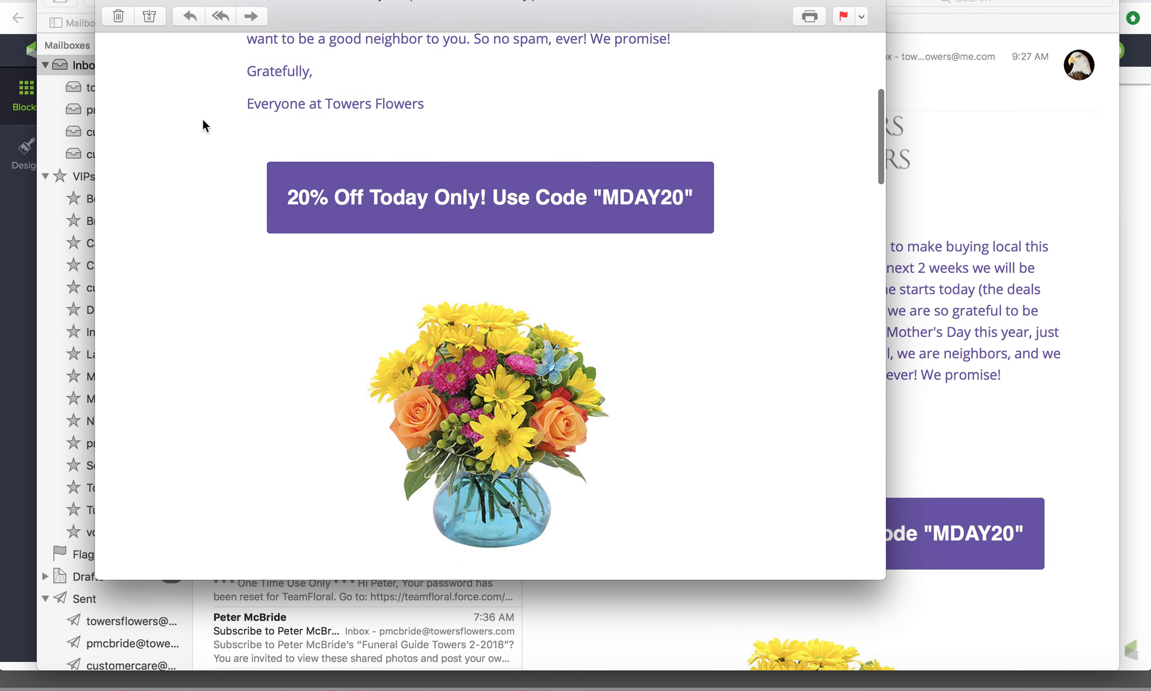
left_click(106, 4)
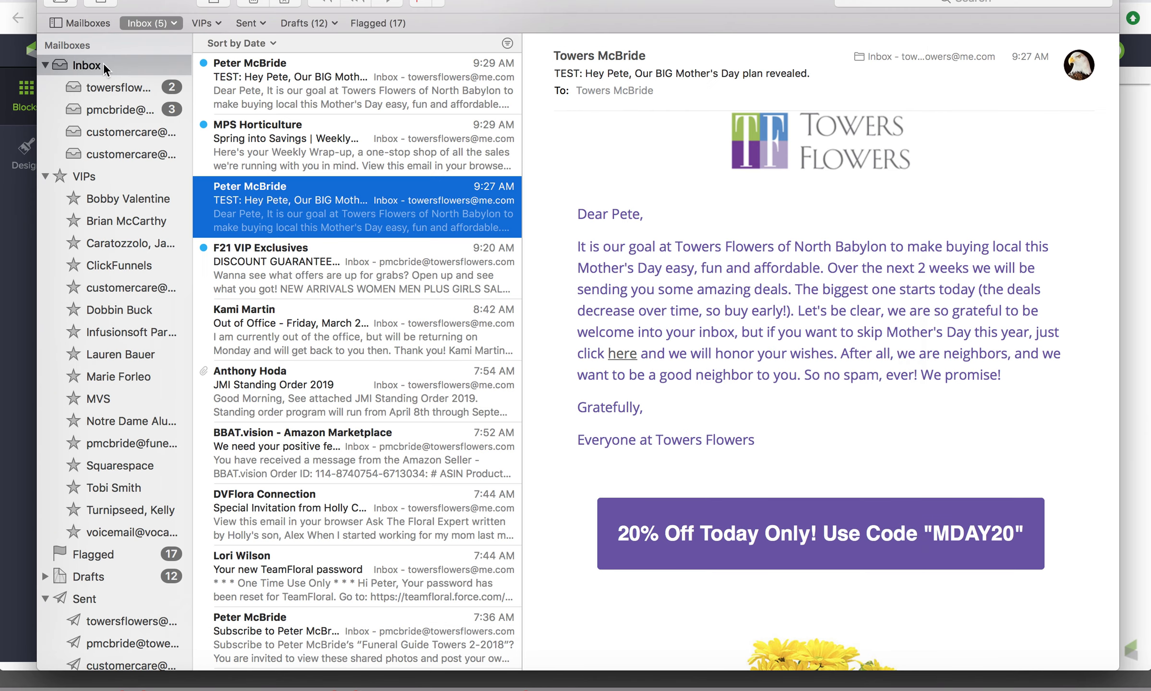
left_click(334, 83)
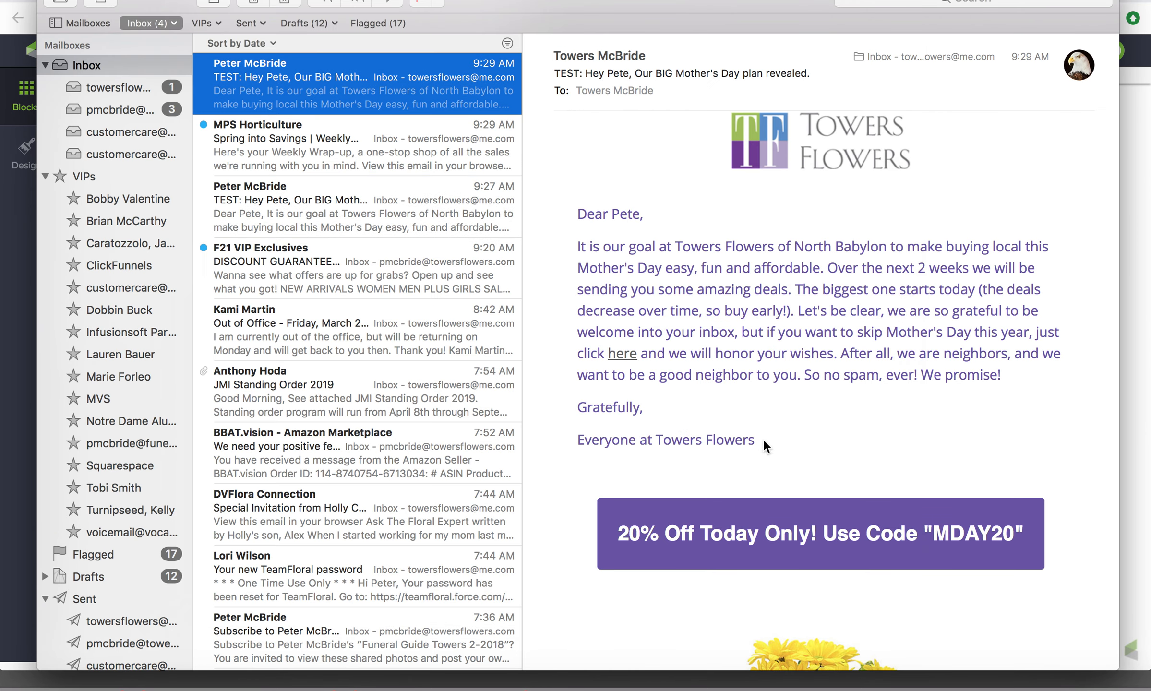
left_click(828, 537)
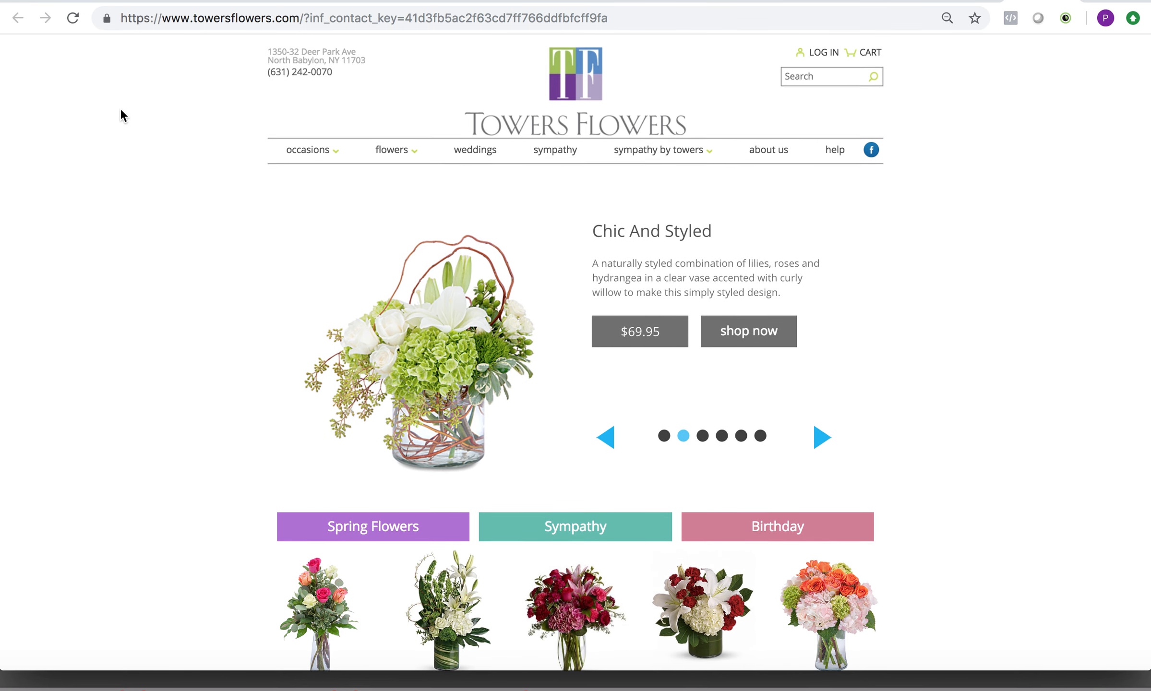
Return to the Infusionsoft email editor, review all the product blocks of Mother's Day Email A, and go back to the Mother's Day Campaign sequence.
left_click(966, 2)
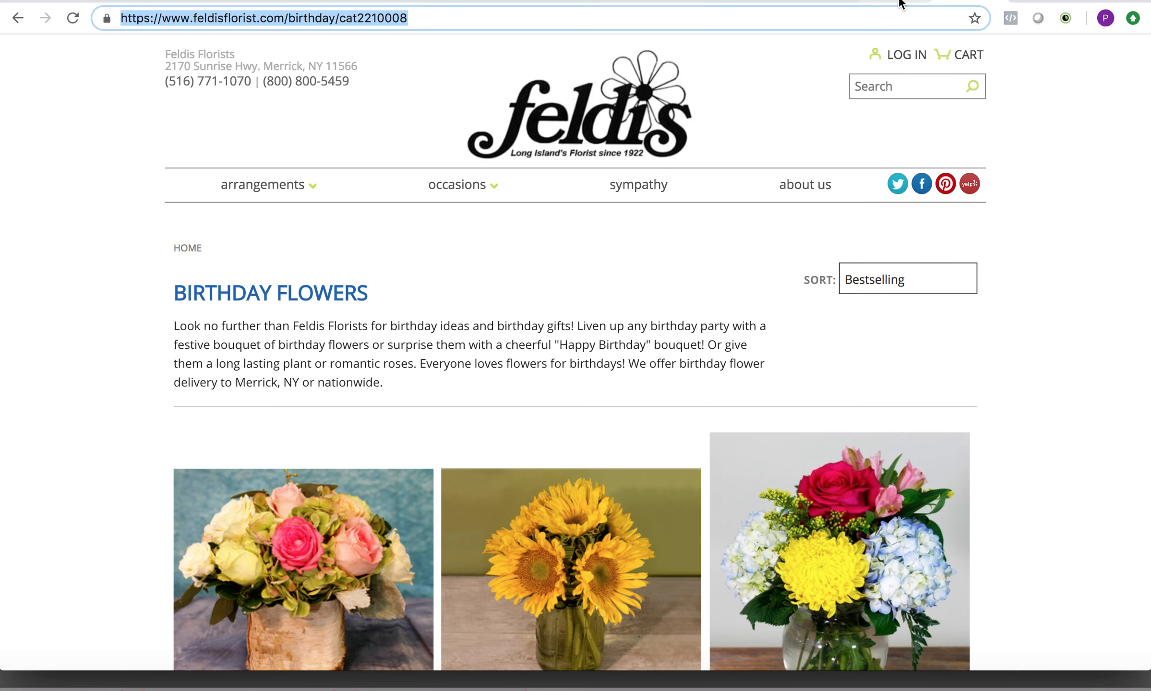
left_click(884, 3)
left_click(833, 4)
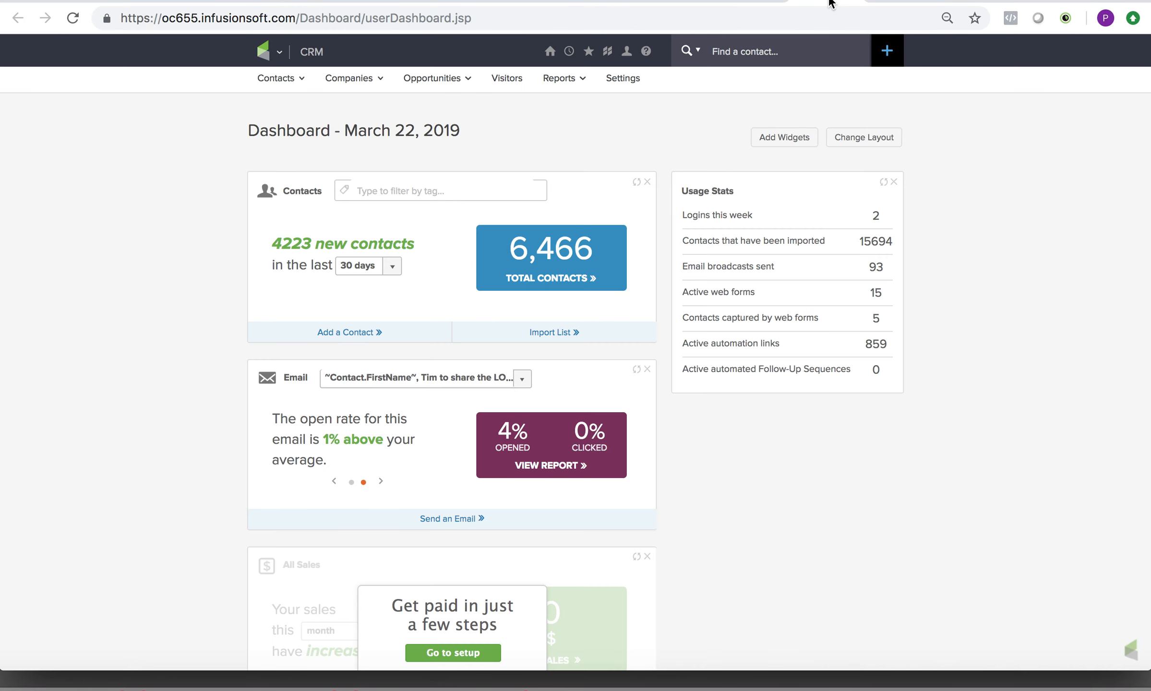
left_click(760, 1)
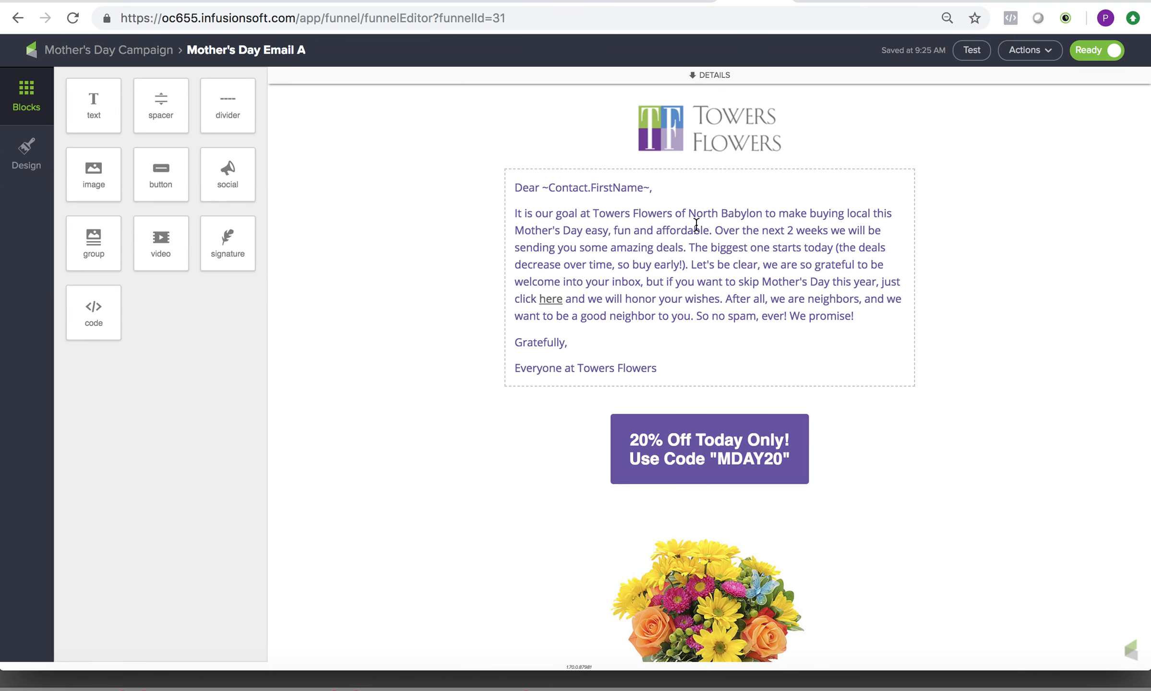
scroll(696, 225, "down", 10)
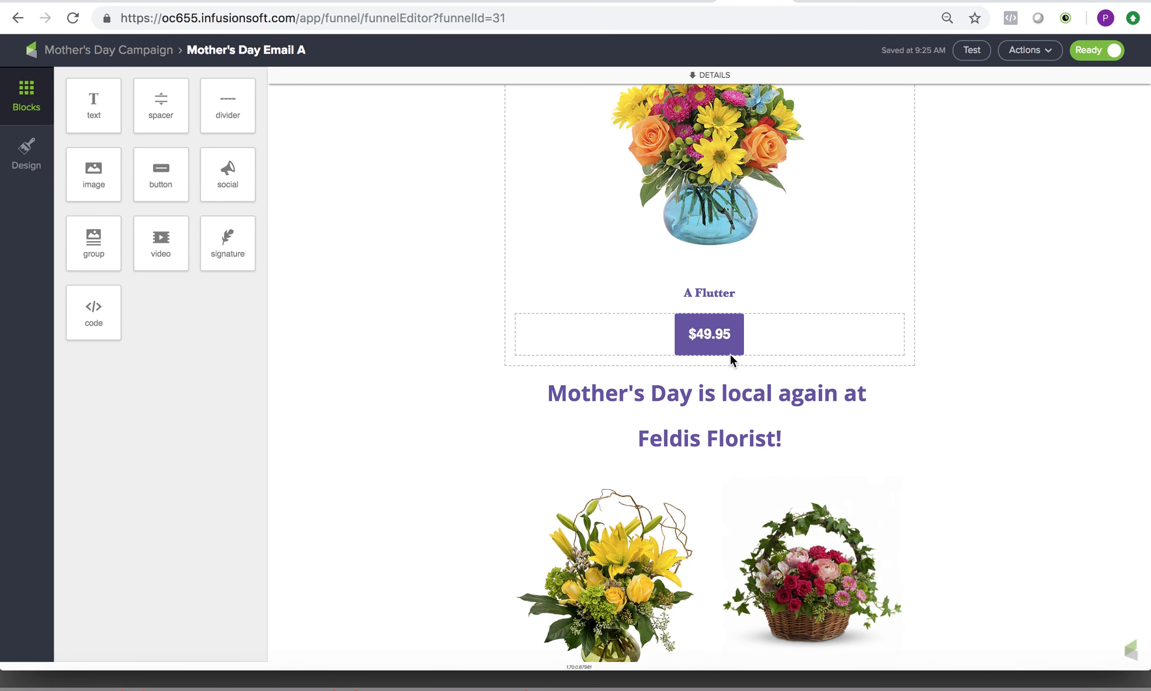
scroll(743, 419, "down", 6)
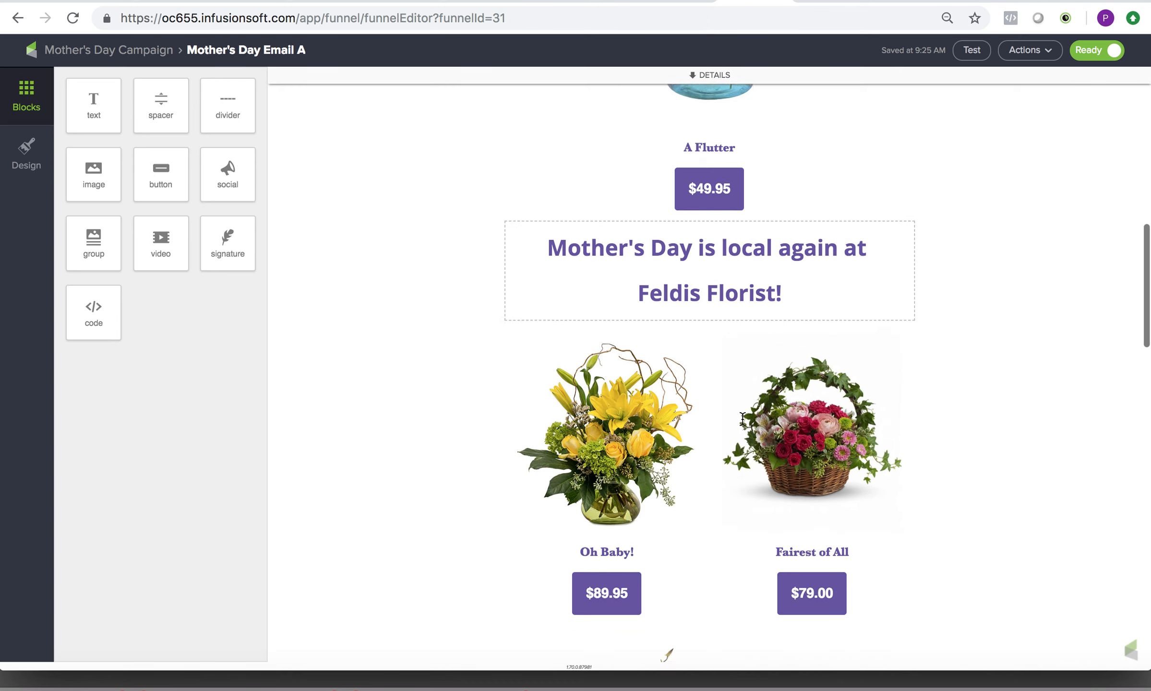
scroll(742, 419, "down", 13)
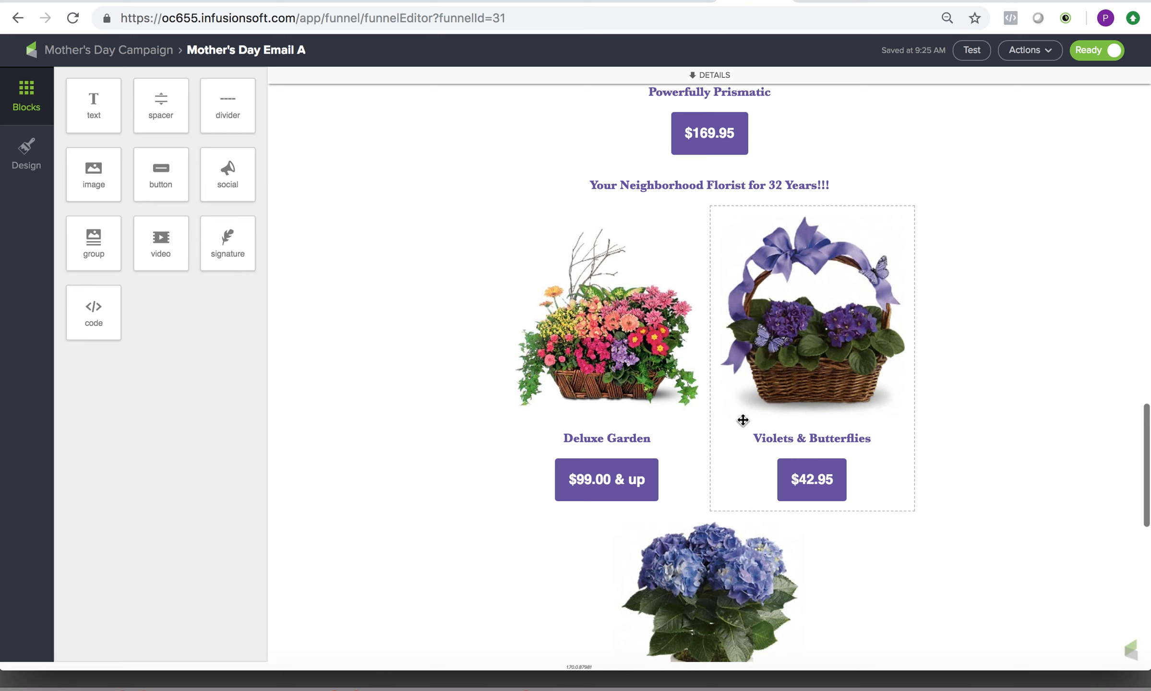
scroll(742, 423, "up", 8)
scroll(743, 420, "up", 17)
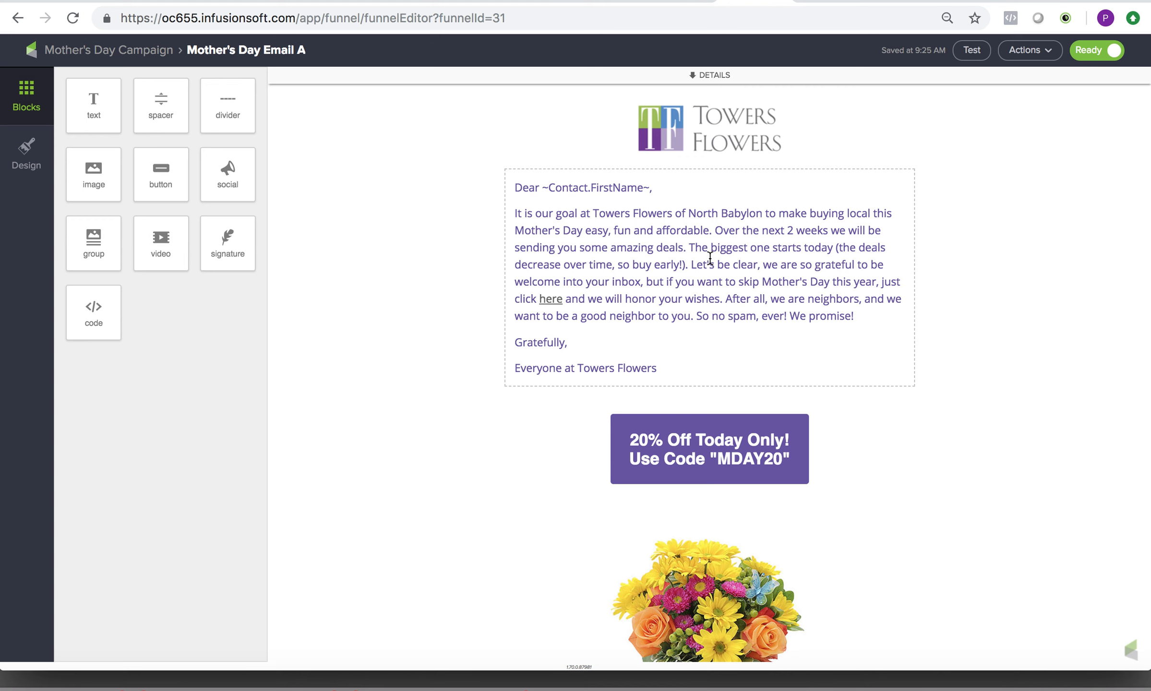
scroll(710, 258, "down", 3)
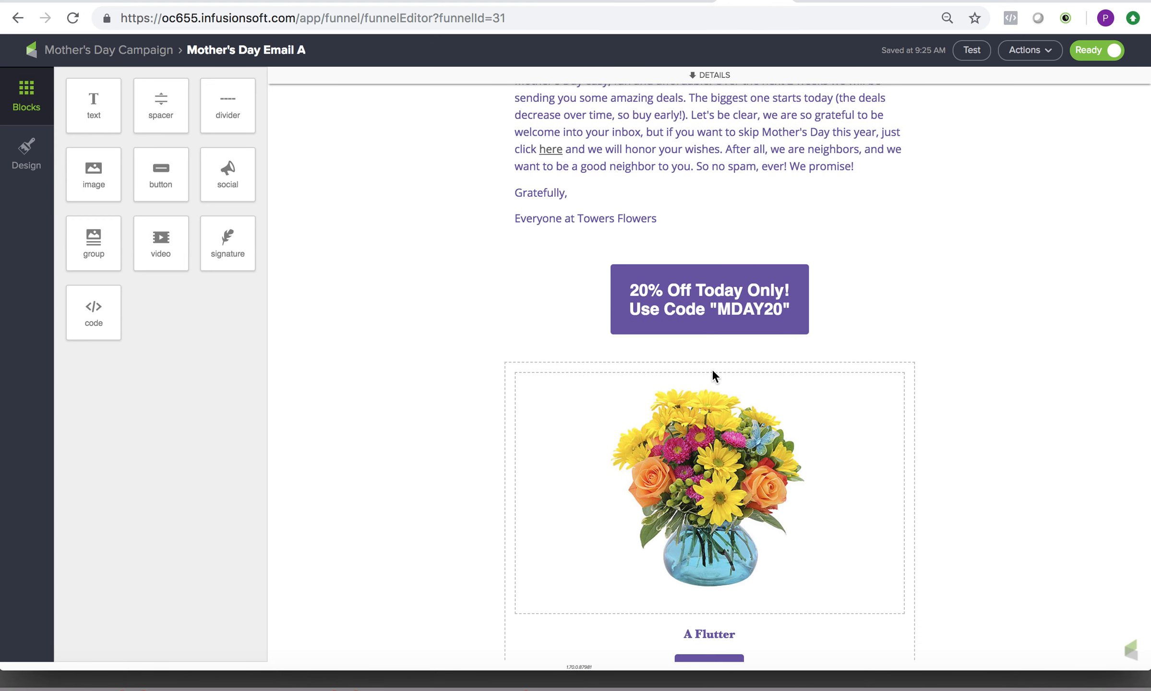
scroll(710, 501, "down", 10)
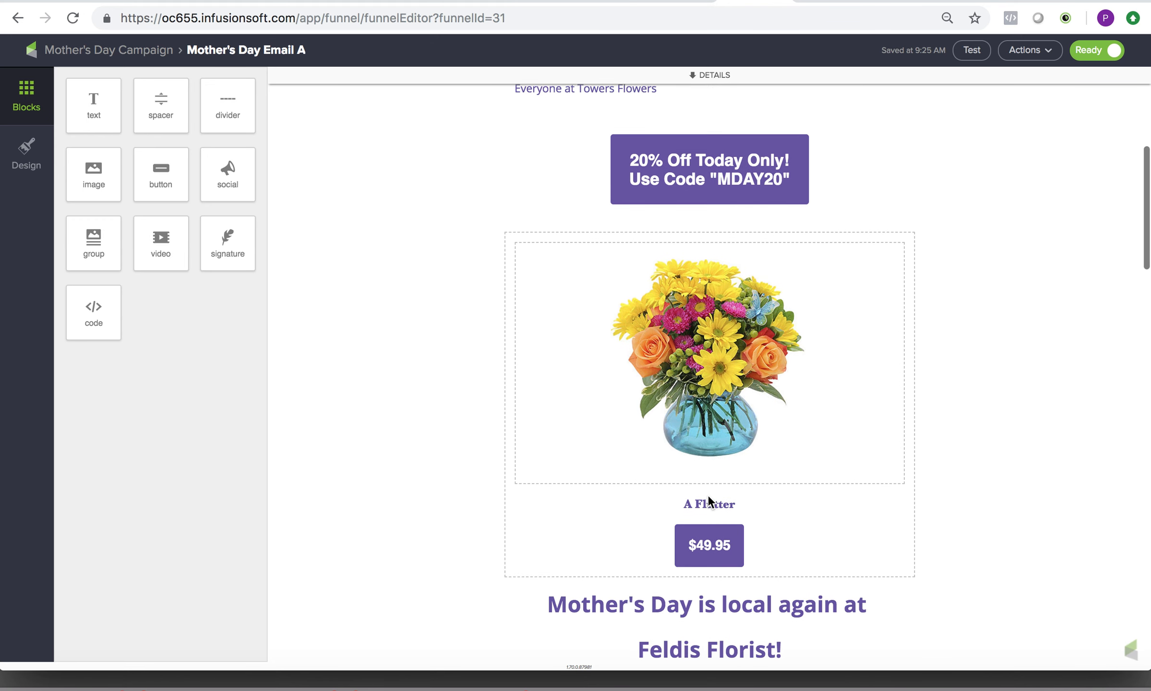
scroll(708, 496, "down", 20)
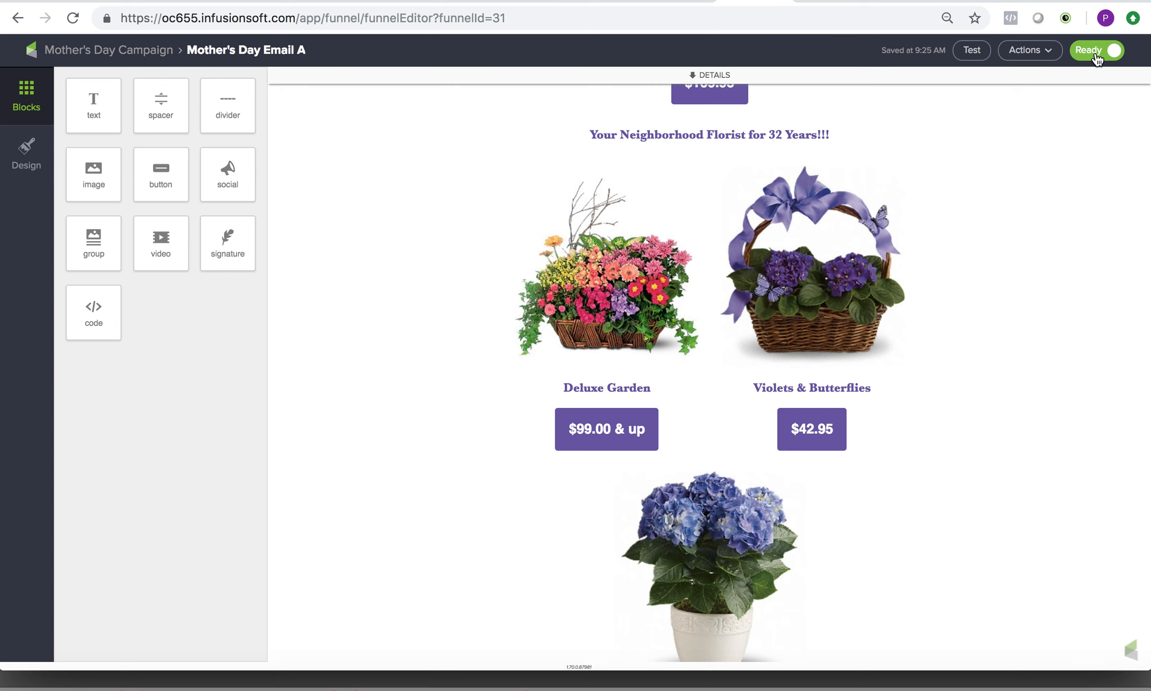
scroll(739, 406, "up", 20)
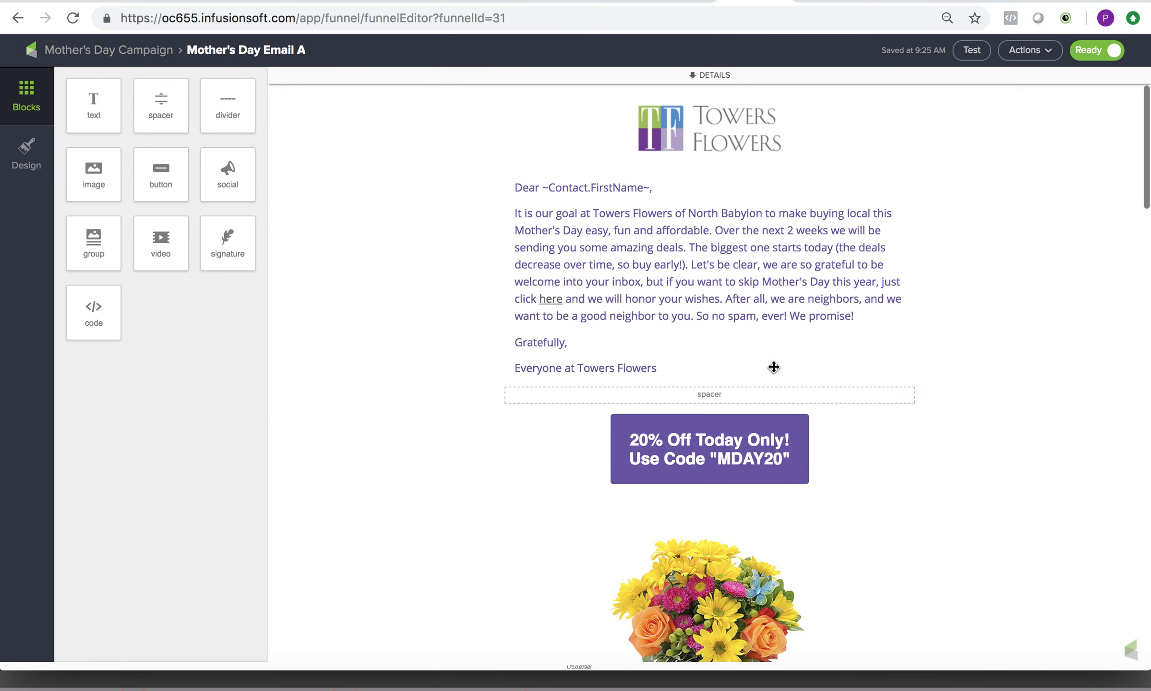
left_click(128, 49)
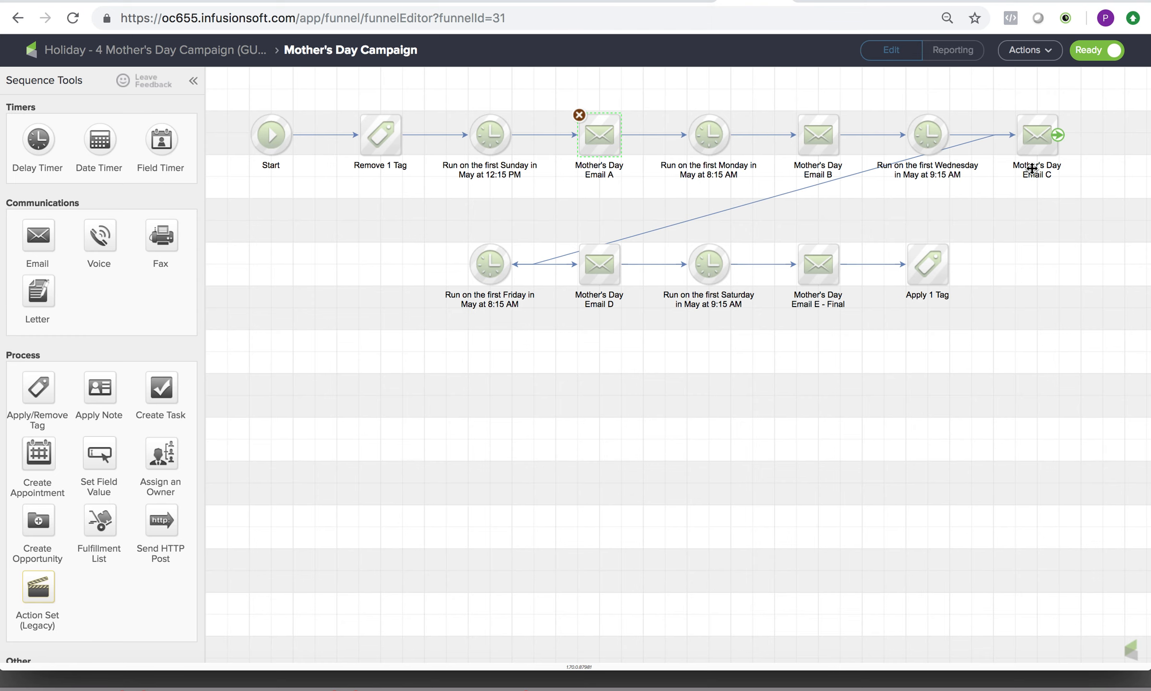
Open Mother's Day Email B, review its offer and product blocks, and return to the Mother's Day Campaign sequence.
double_click(813, 141)
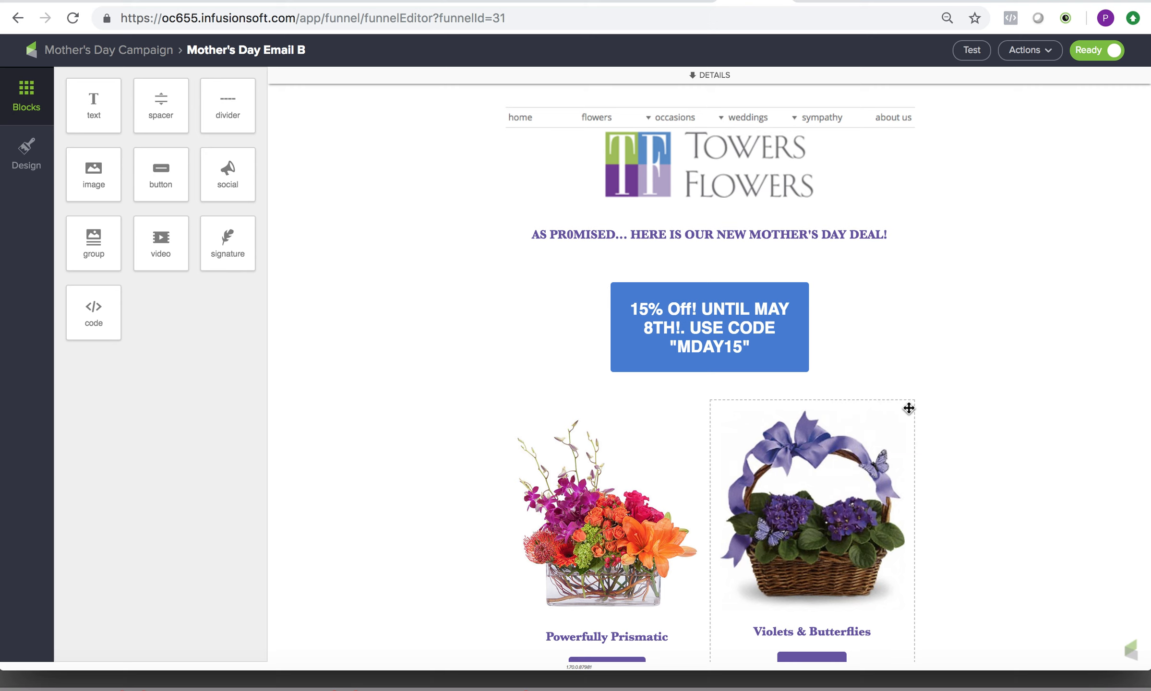
scroll(1042, 413, "down", 15)
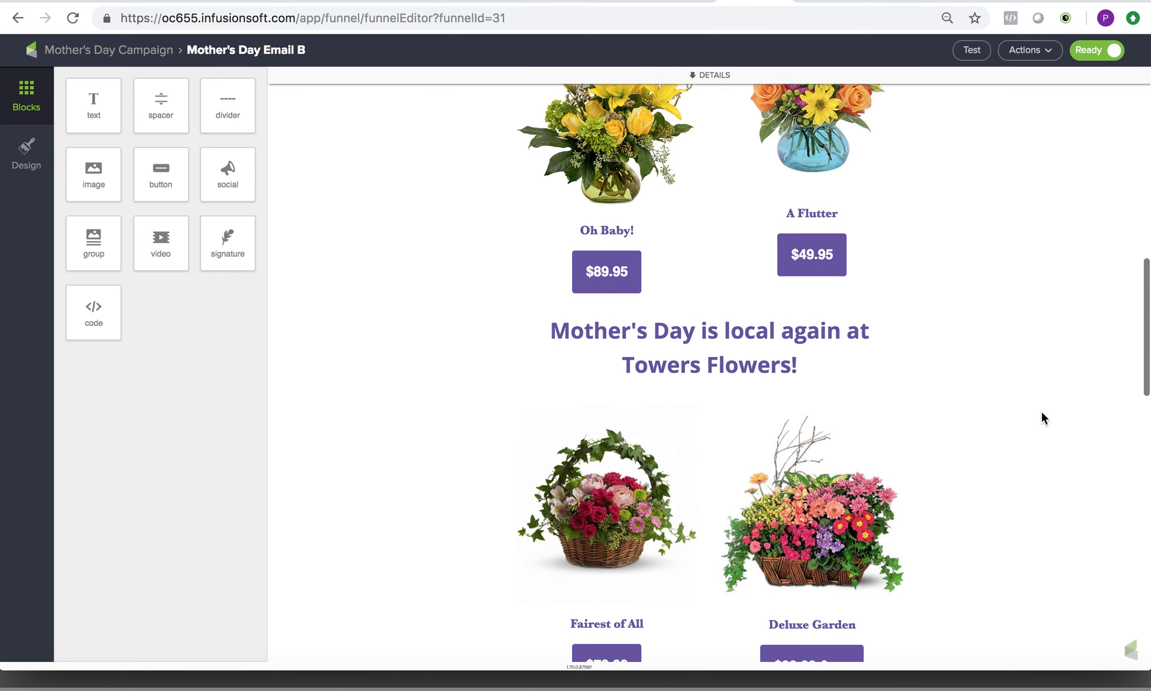
scroll(1041, 411, "down", 2)
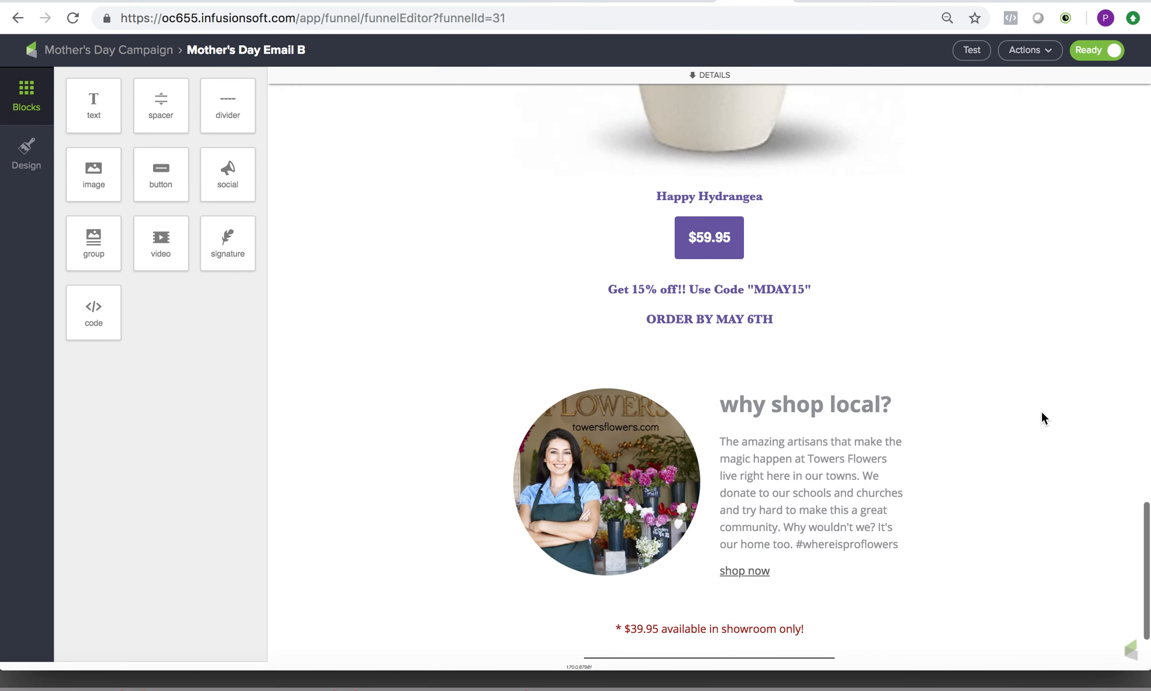
scroll(1041, 411, "up", 15)
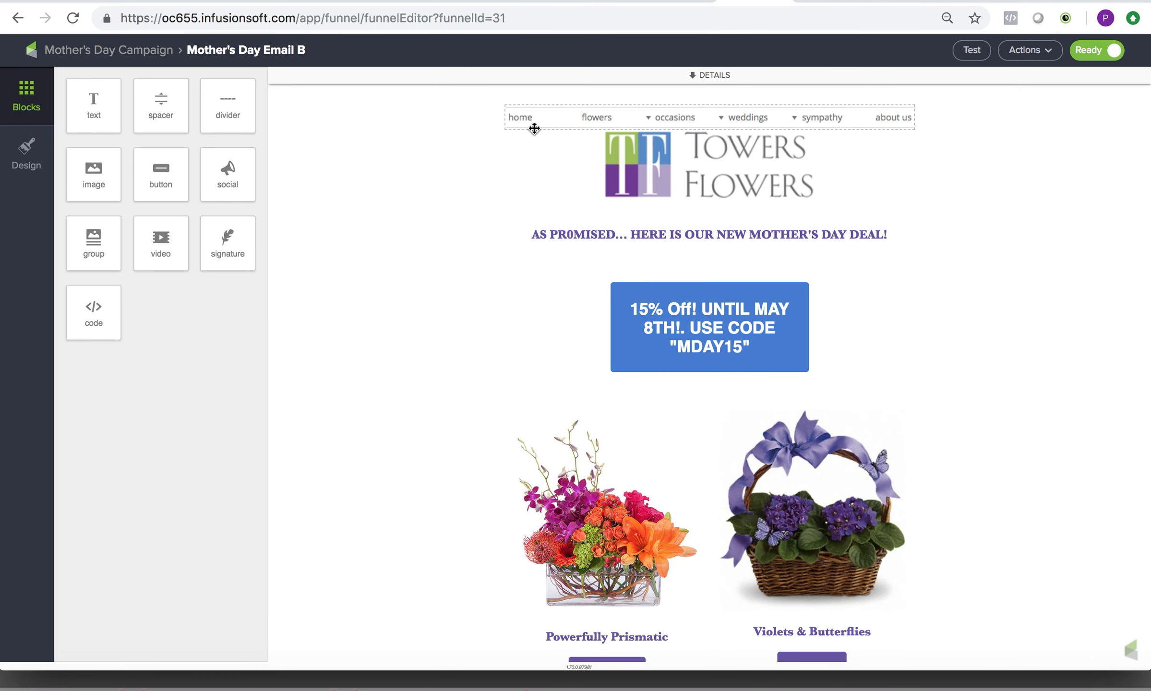
left_click(147, 55)
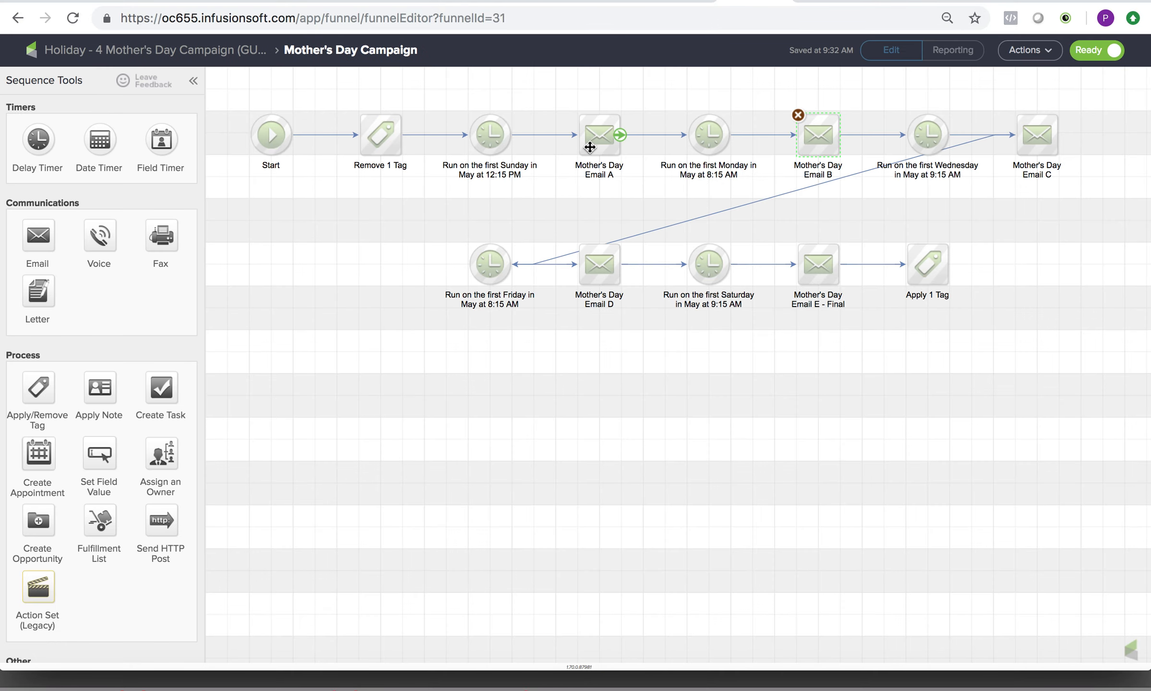
Duplicate Mother's Day Email A and place the copy in the empty space between the two rows of the sequence.
right_click(590, 148)
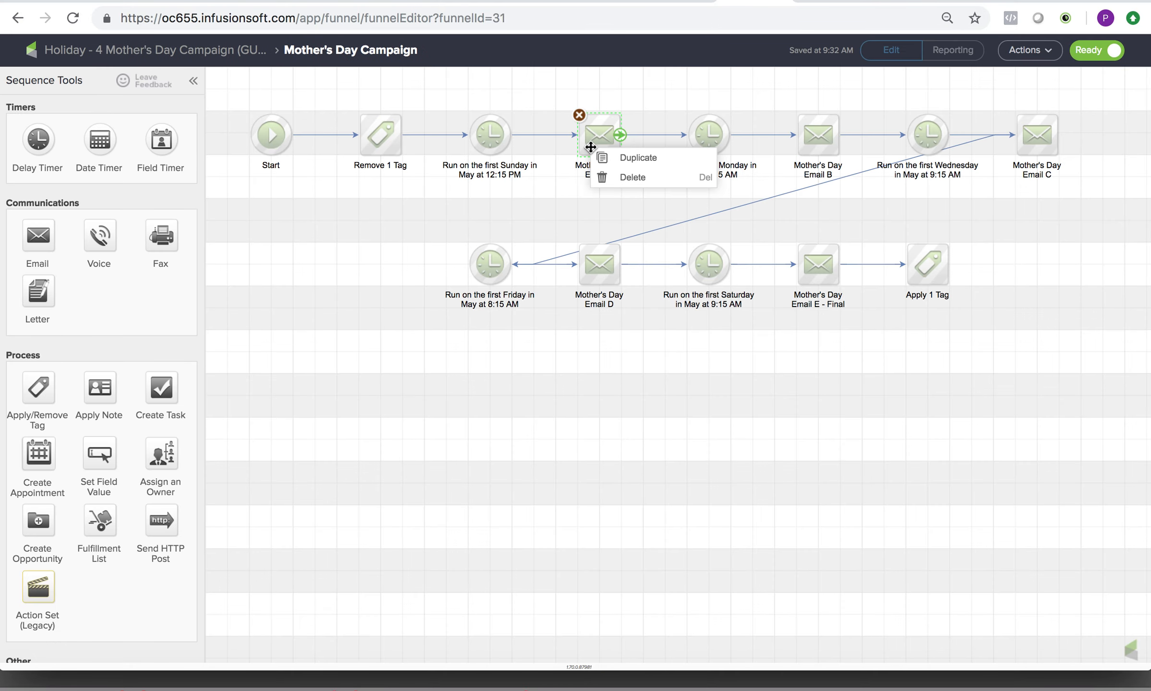
left_click(638, 158)
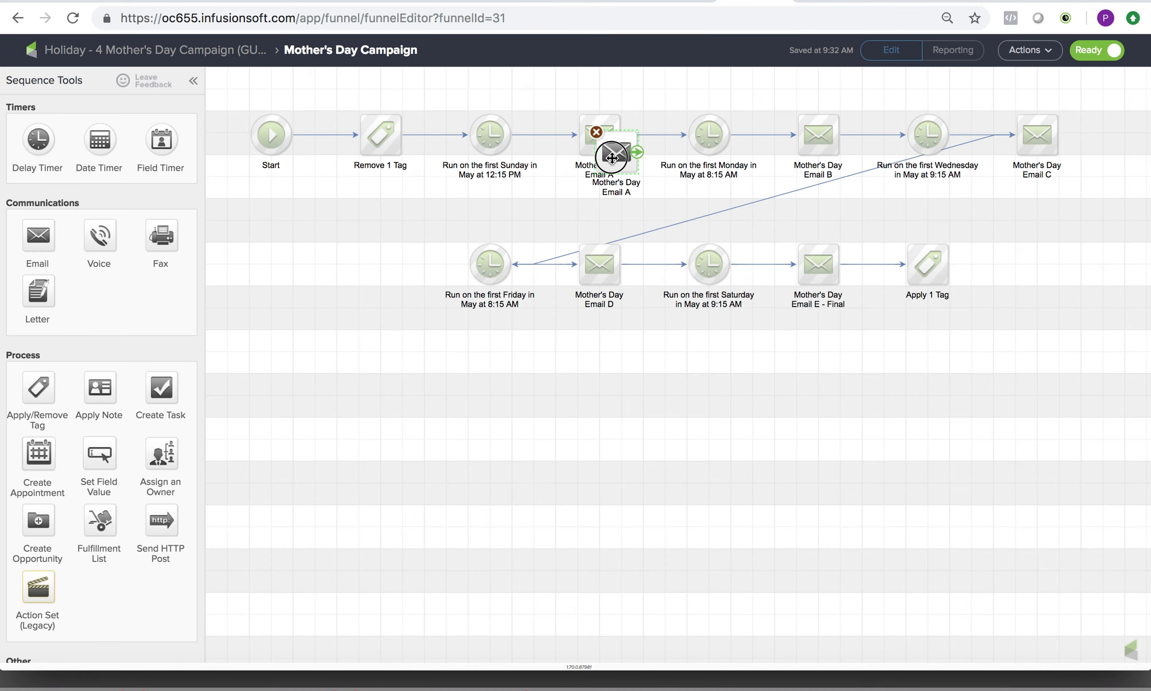
left_click_drag(612, 149, 553, 221)
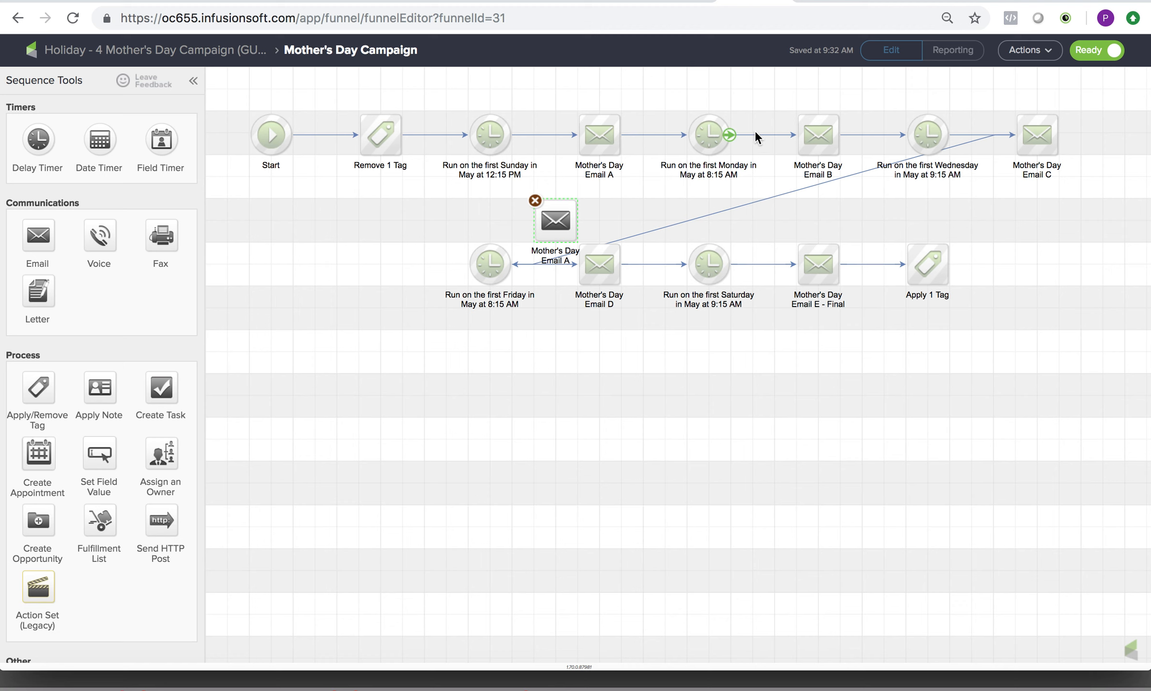
left_click(811, 130)
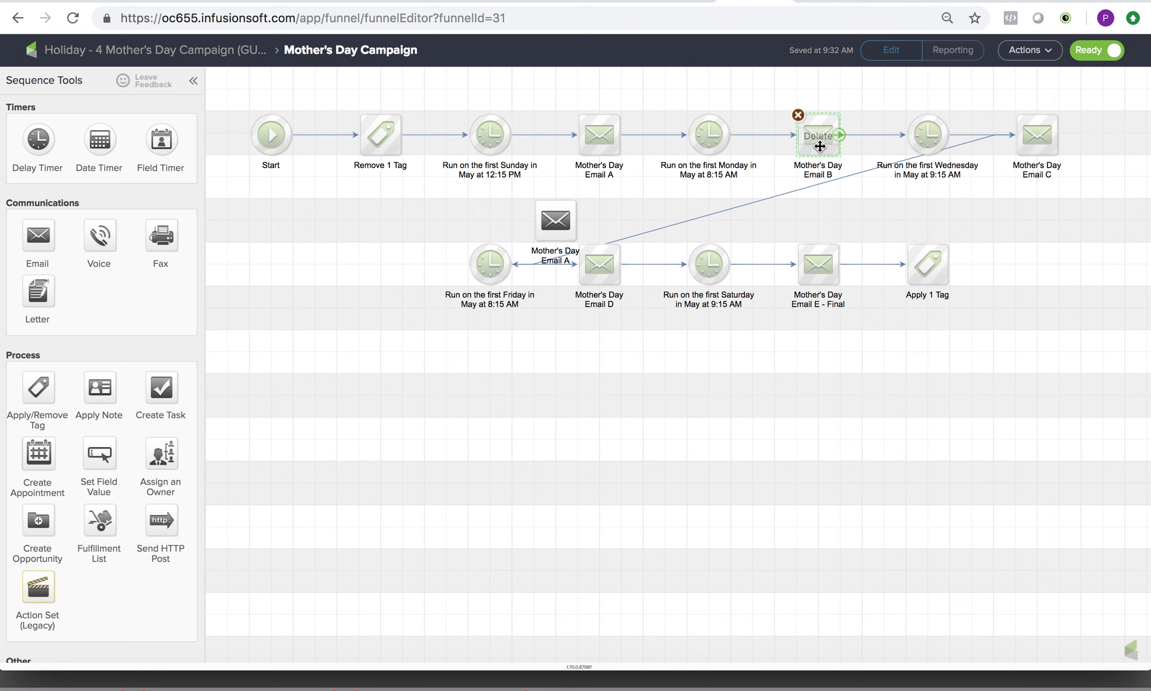
left_click(557, 222)
mouse_move(558, 224)
left_mouse_down()
mouse_move(599, 224)
mouse_move(579, 222)
left_mouse_up()
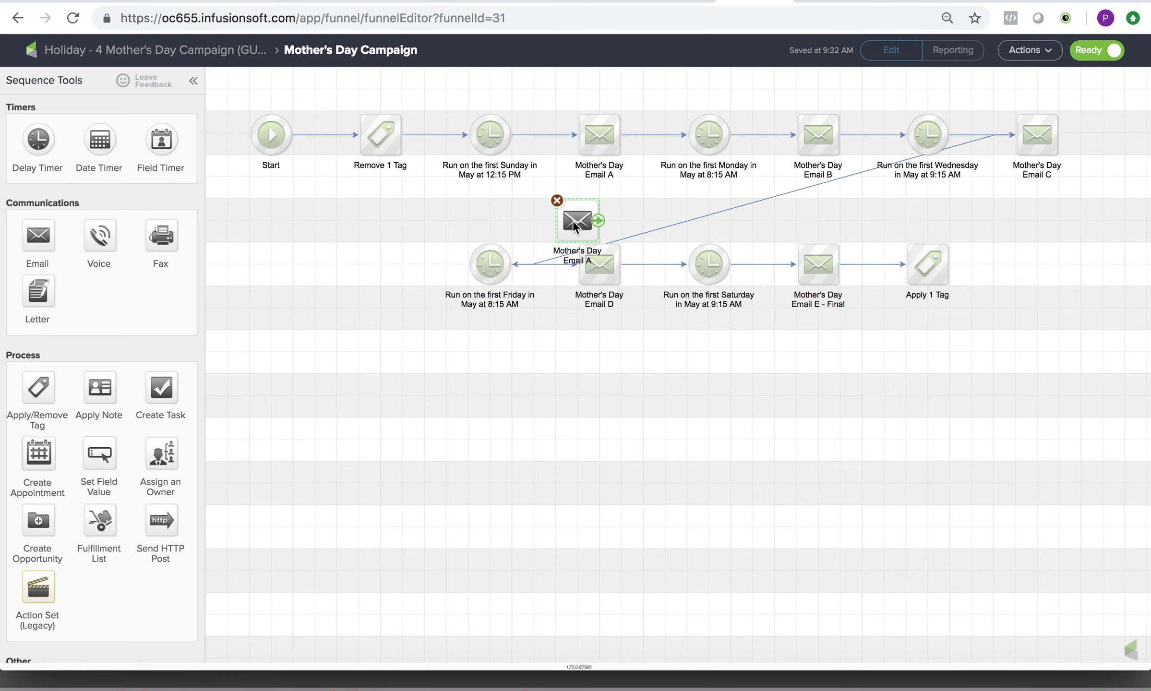
Delete both connections of Mother's Day Email B and move it to the empty canvas area below the sequence.
left_click(800, 138)
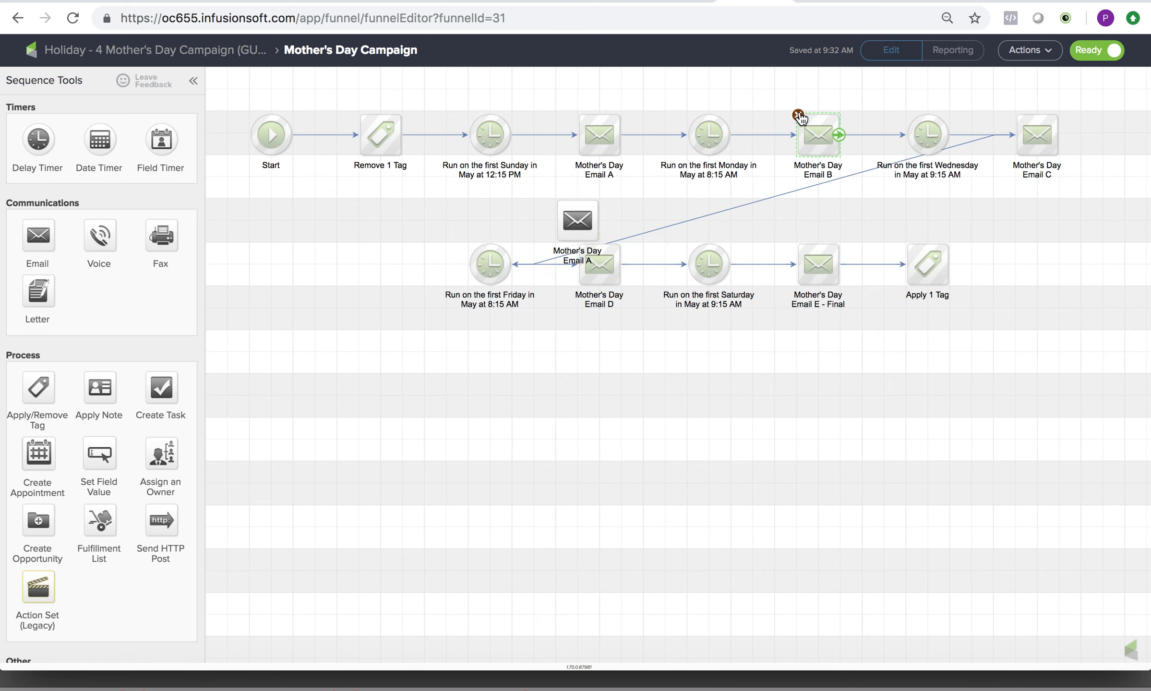
left_click(772, 135)
key("Delete")
left_click(858, 134)
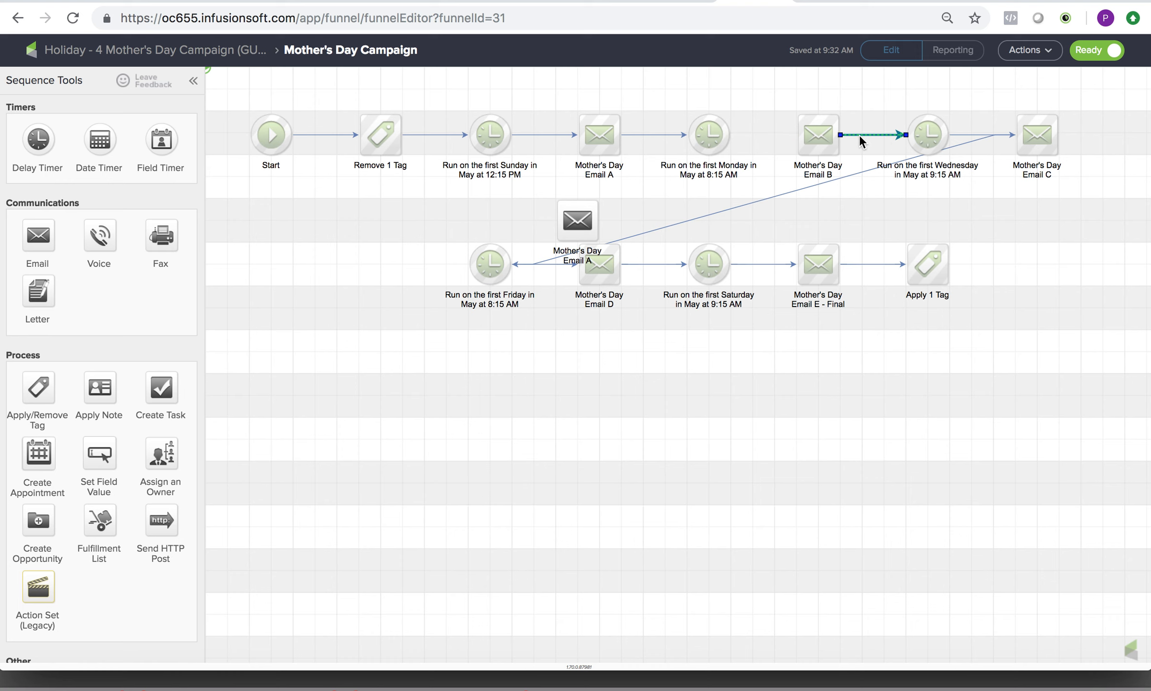
key("Delete")
left_click_drag(817, 130, 699, 473)
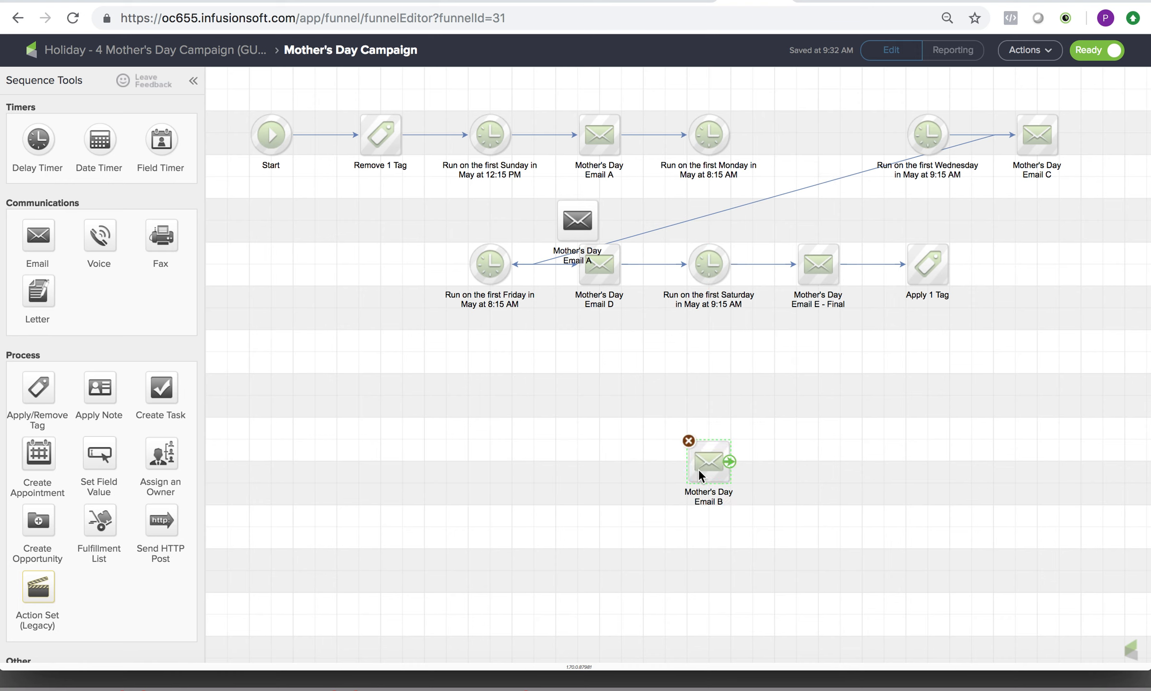
Connect the Mother's Day Email A copy between the first-Monday and first-Wednesday timers, and mark its email as Ready.
left_click_drag(579, 221, 806, 140)
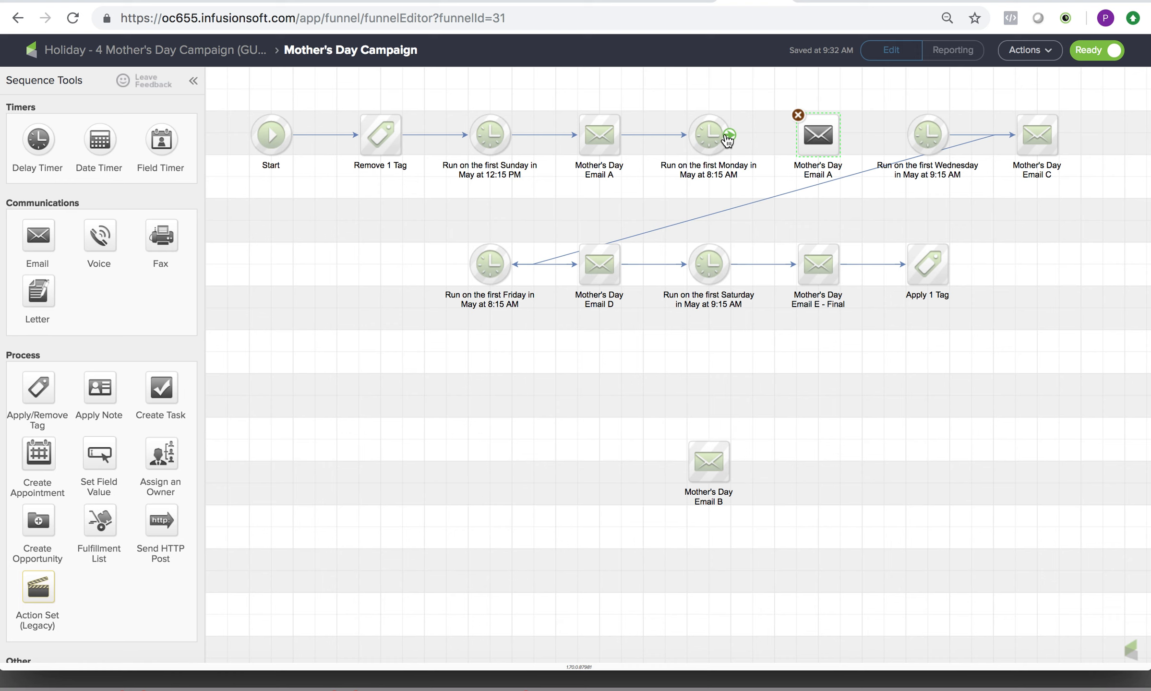
left_click_drag(730, 136, 927, 135)
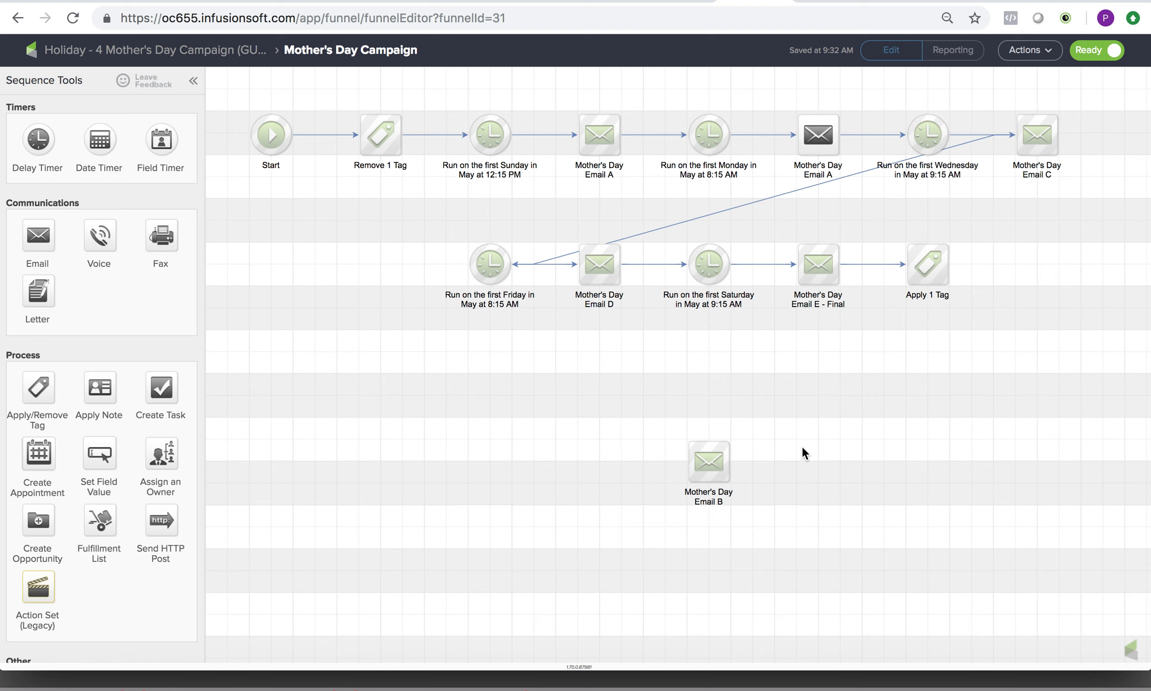
mouse_move(805, 140)
double_click(822, 138)
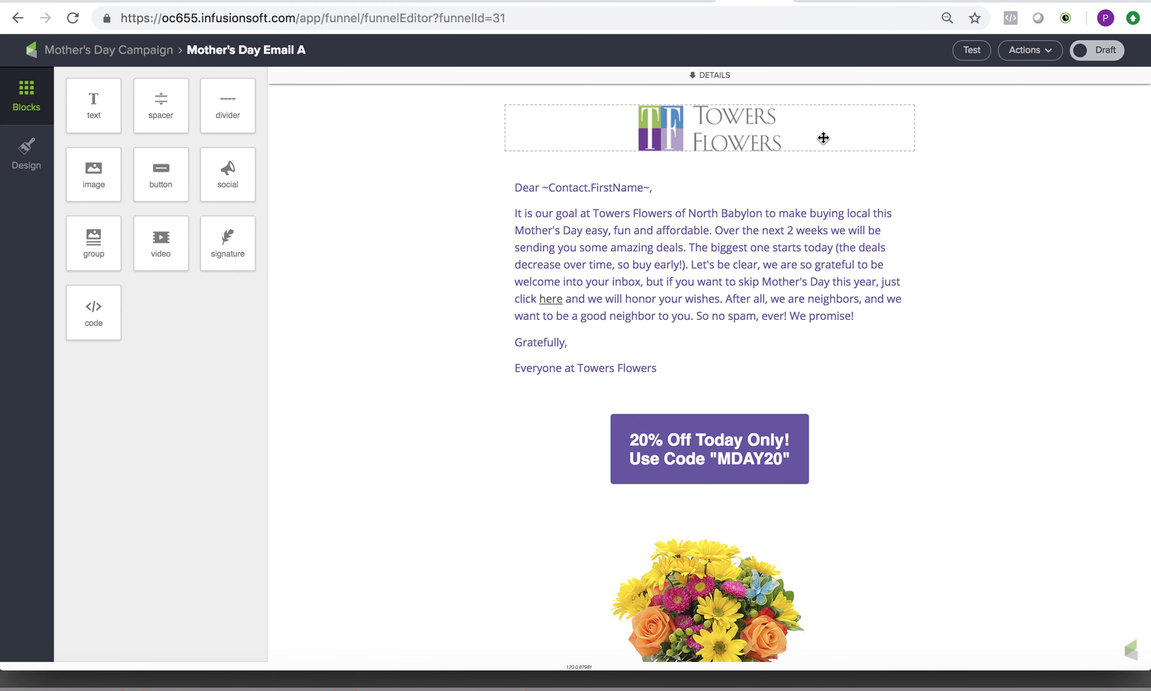
left_click(1094, 51)
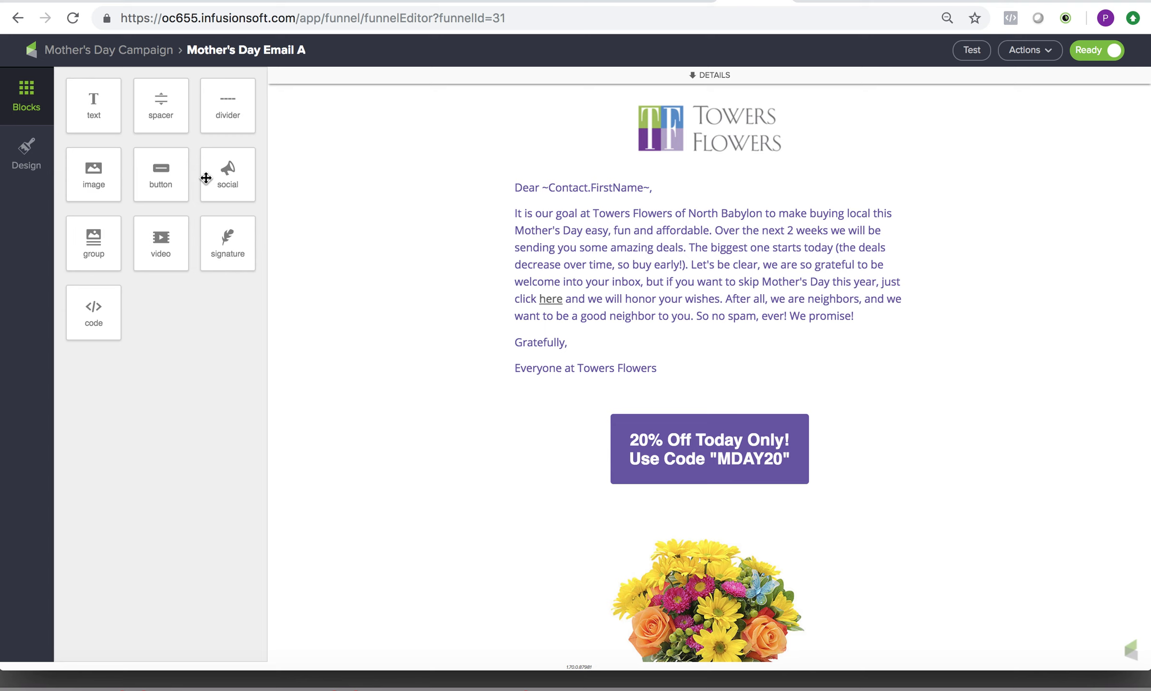
left_click(129, 54)
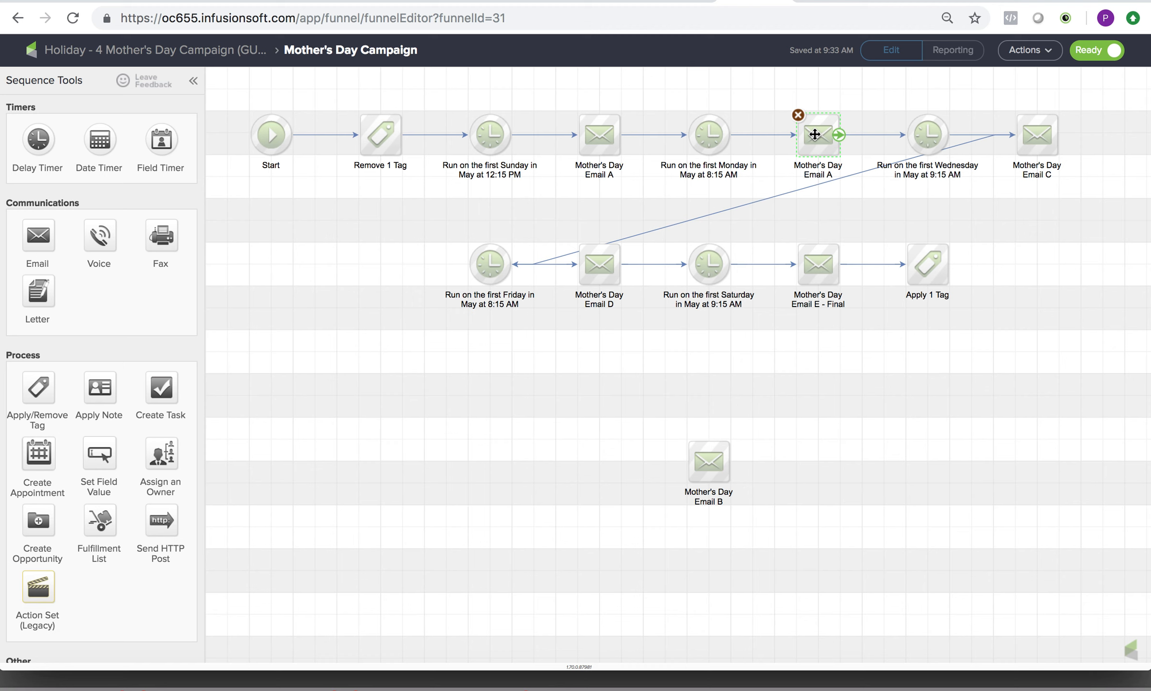
Delete the Mother's Day Email A copy and reconnect Mother's Day Email B between the first-Monday and first-Wednesday timers.
left_click(798, 115)
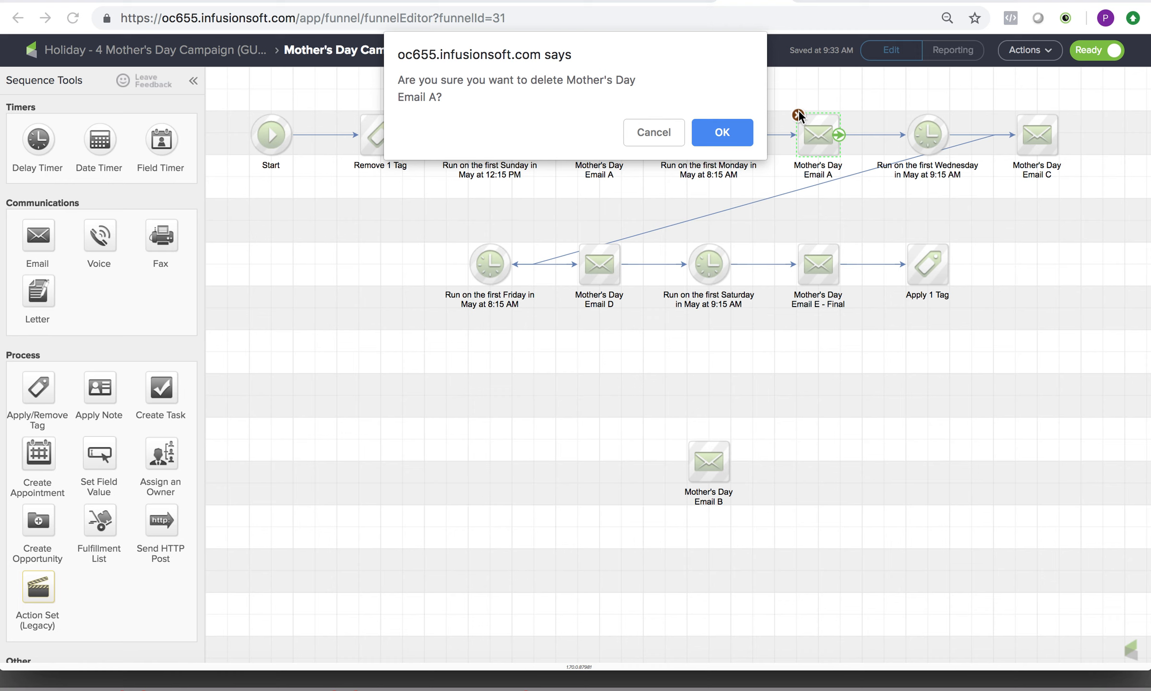
left_click(715, 139)
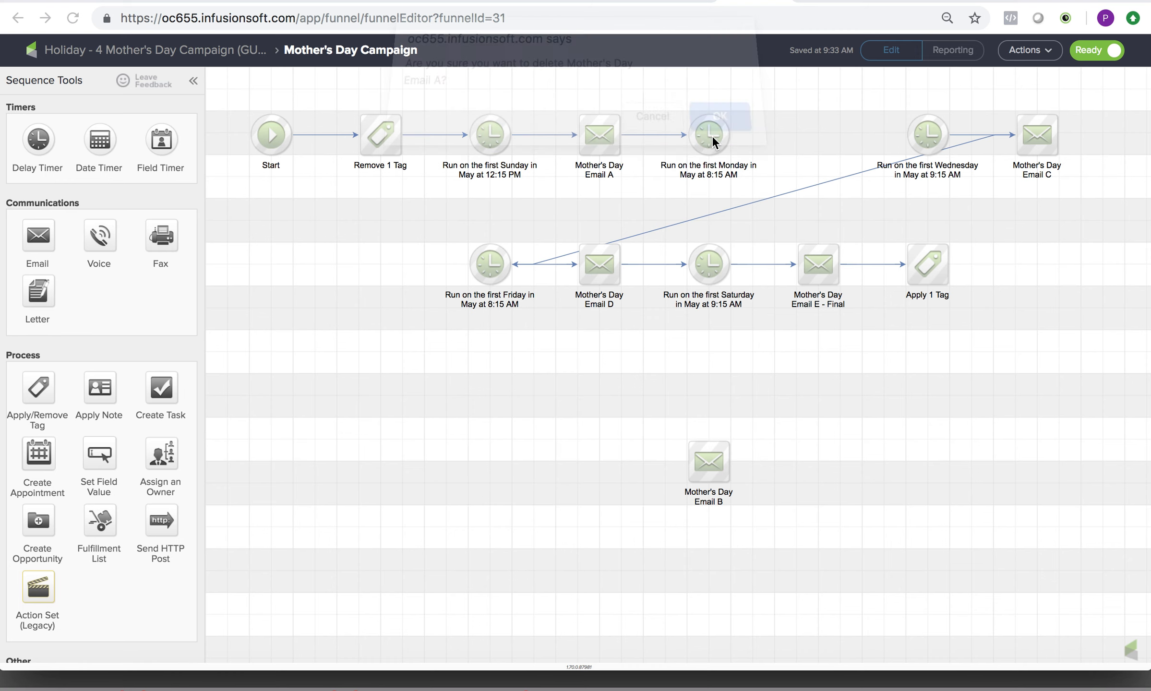
left_click_drag(710, 454, 809, 143)
left_click_drag(731, 134, 909, 131)
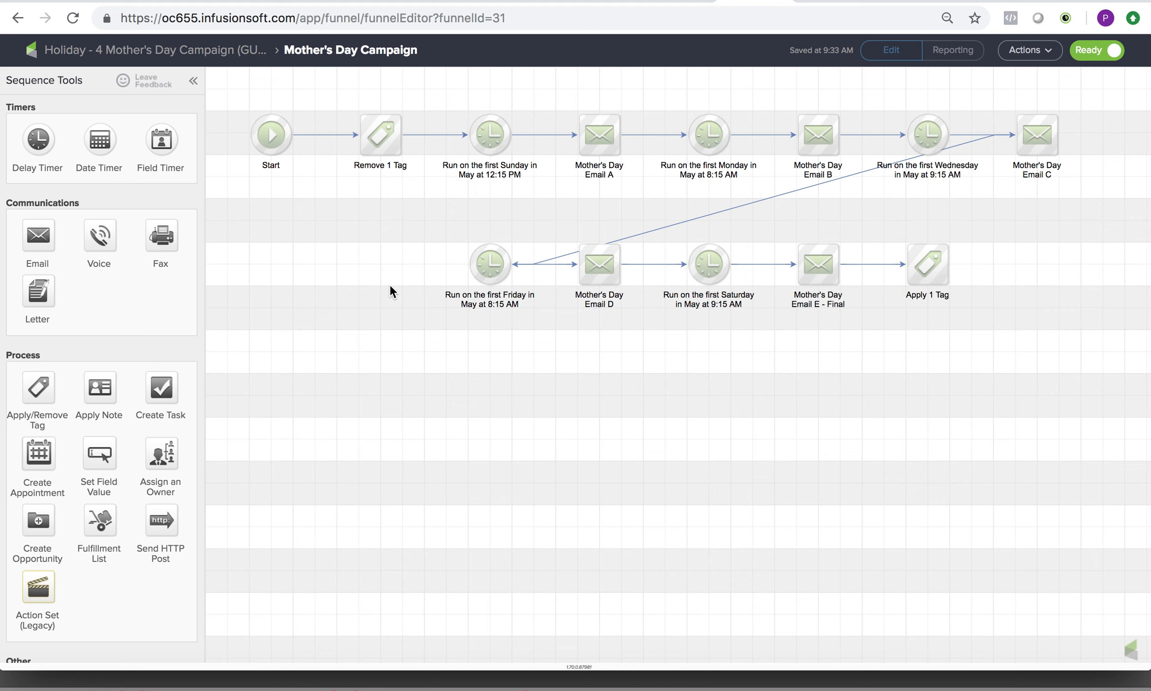
Go back to the Holiday - 4 Mother's Day Campaign overview and publish the campaign without adding contacts.
left_click(90, 51)
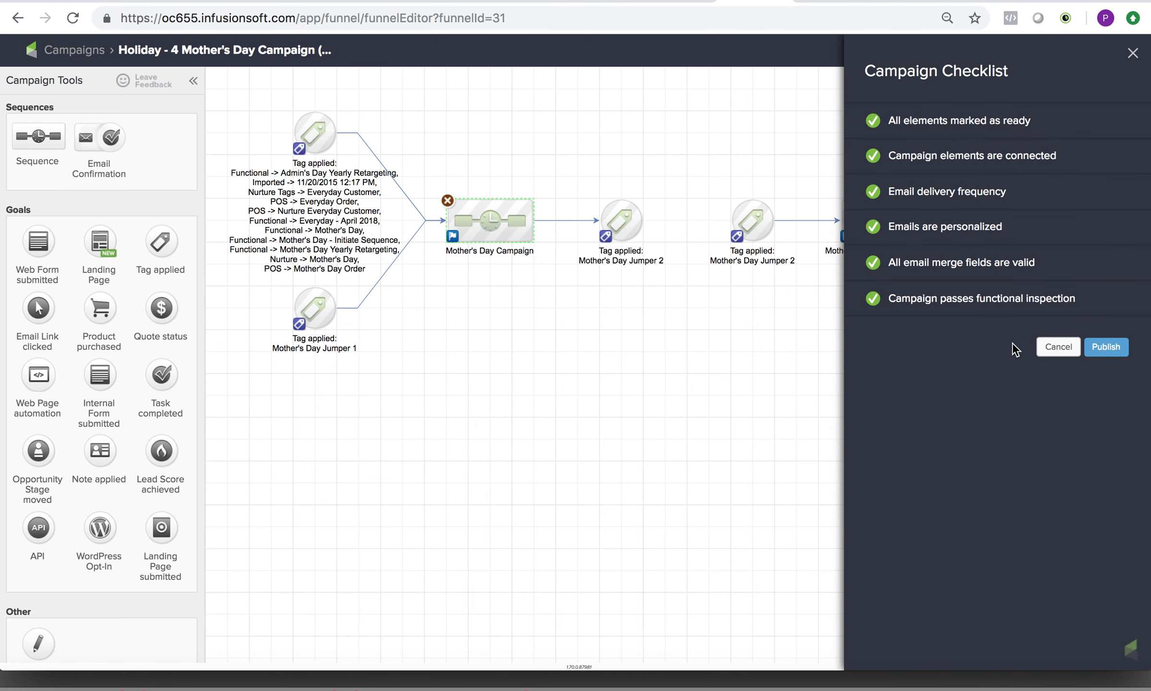
mouse_move(919, 297)
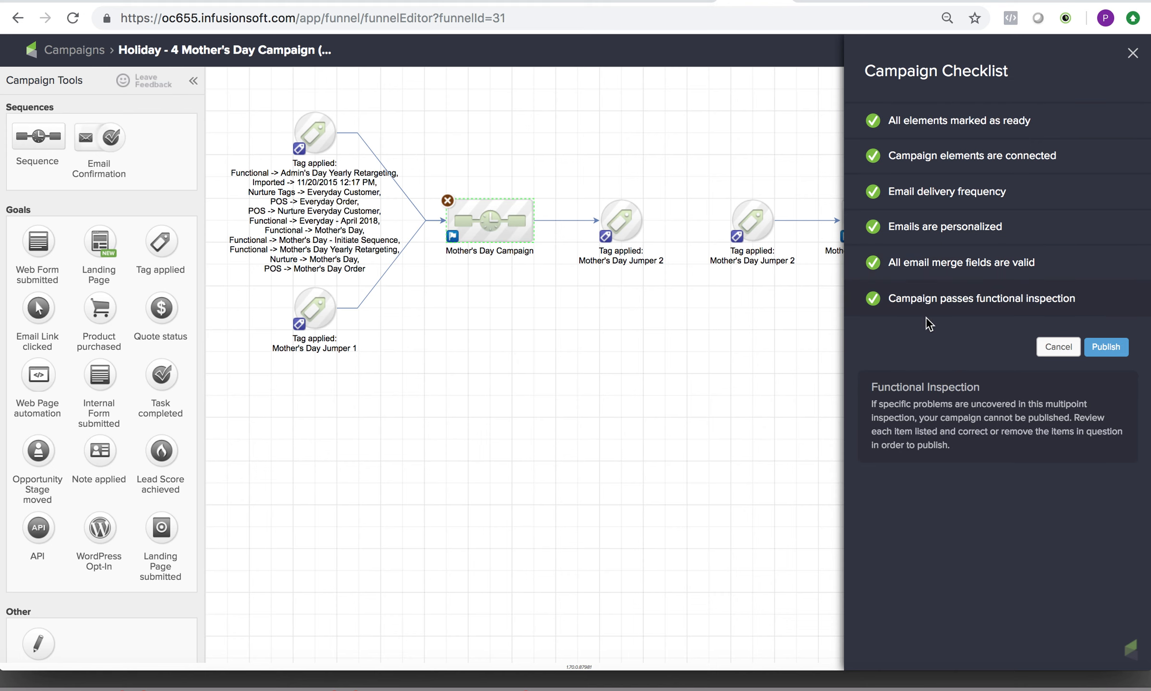
left_click(1106, 349)
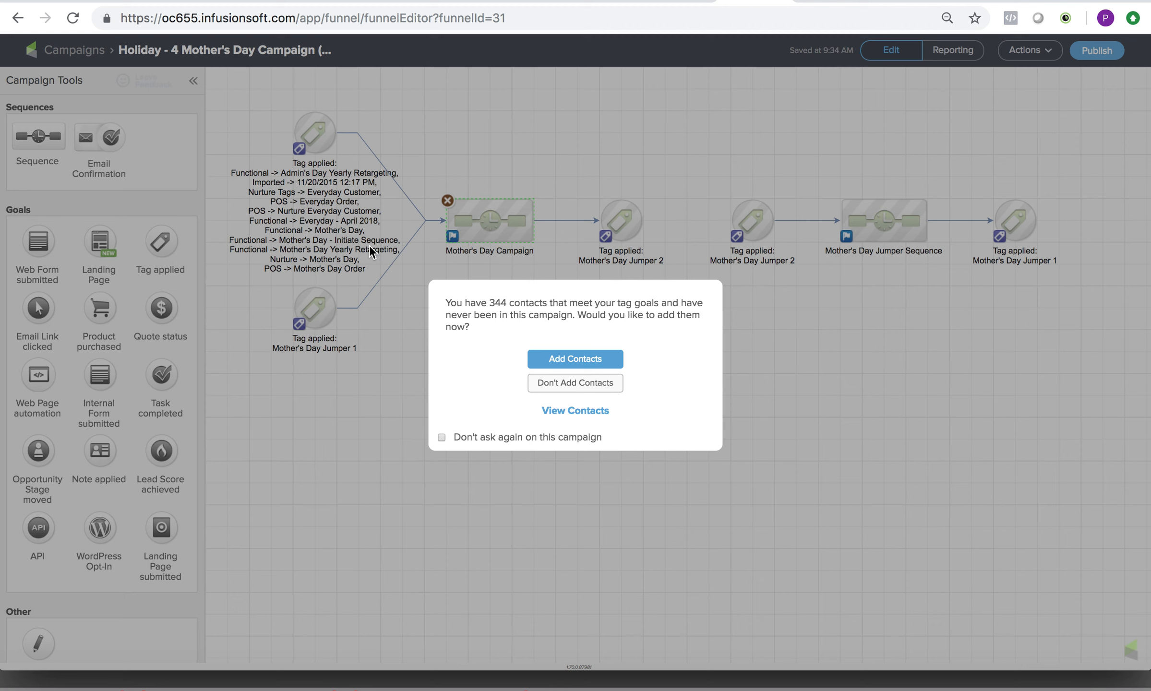
left_click(576, 384)
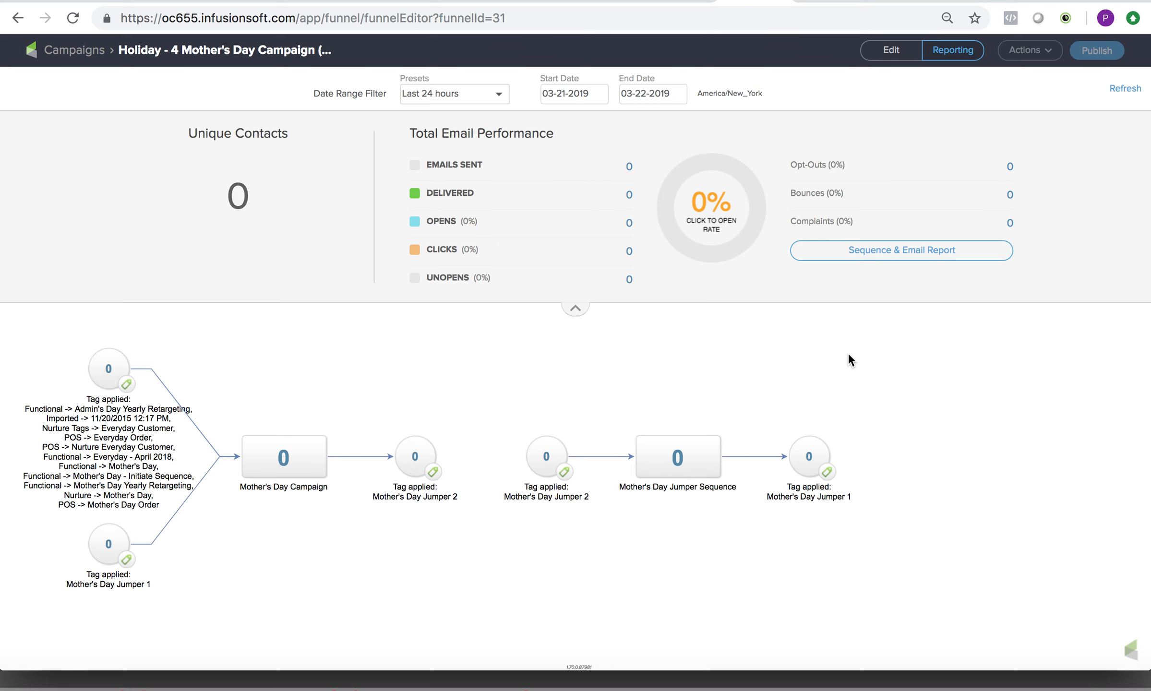
Return the Mother's Day campaign to edit mode and unpublish it.
left_click(892, 50)
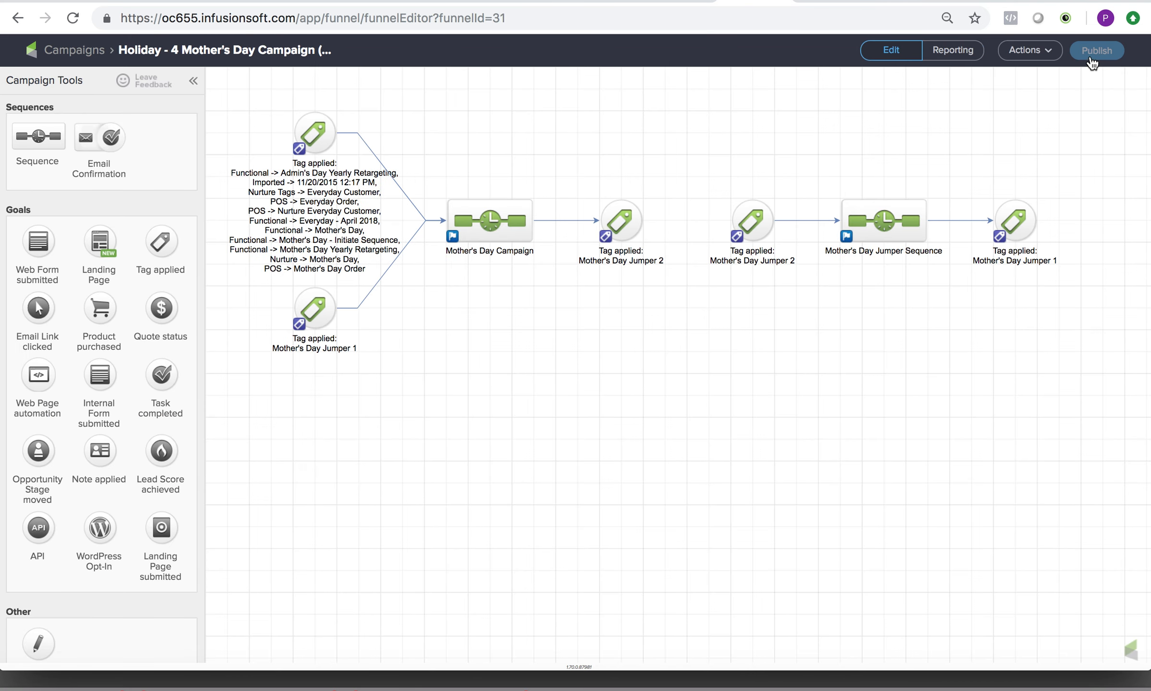
left_click(1040, 50)
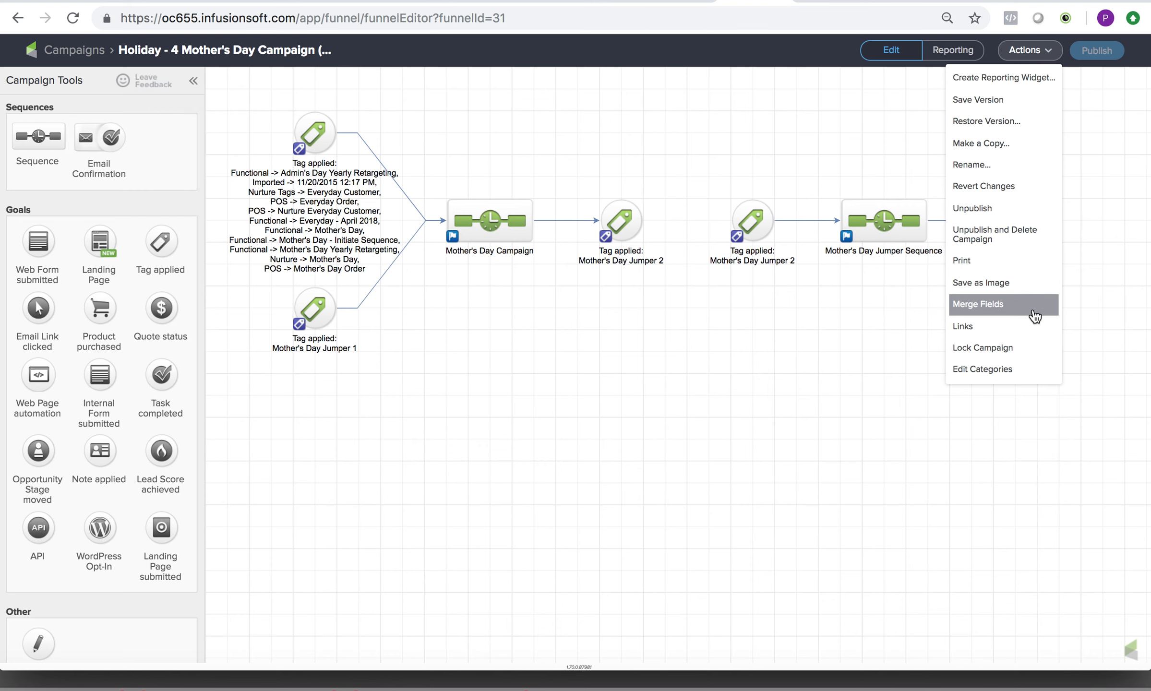
left_click(1014, 216)
left_click(1087, 197)
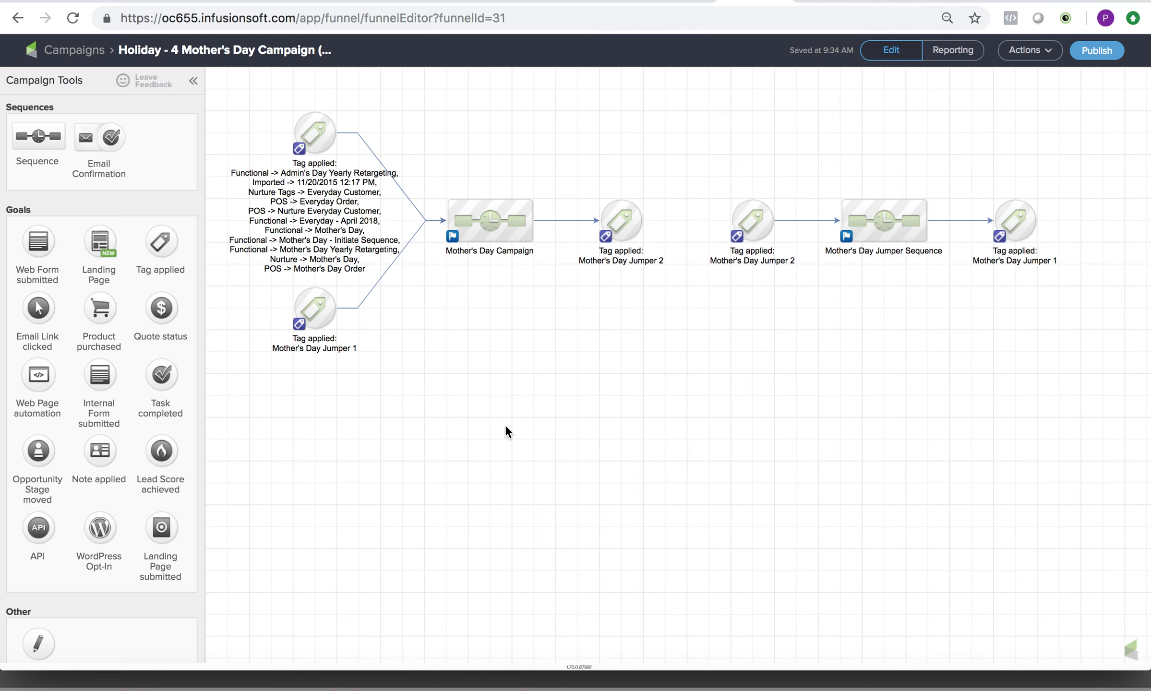
Open Holiday - 3 Admin's Day Campaign (GUW) from the campaign list and open its Admin's Day Campaign sequence.
left_click(85, 50)
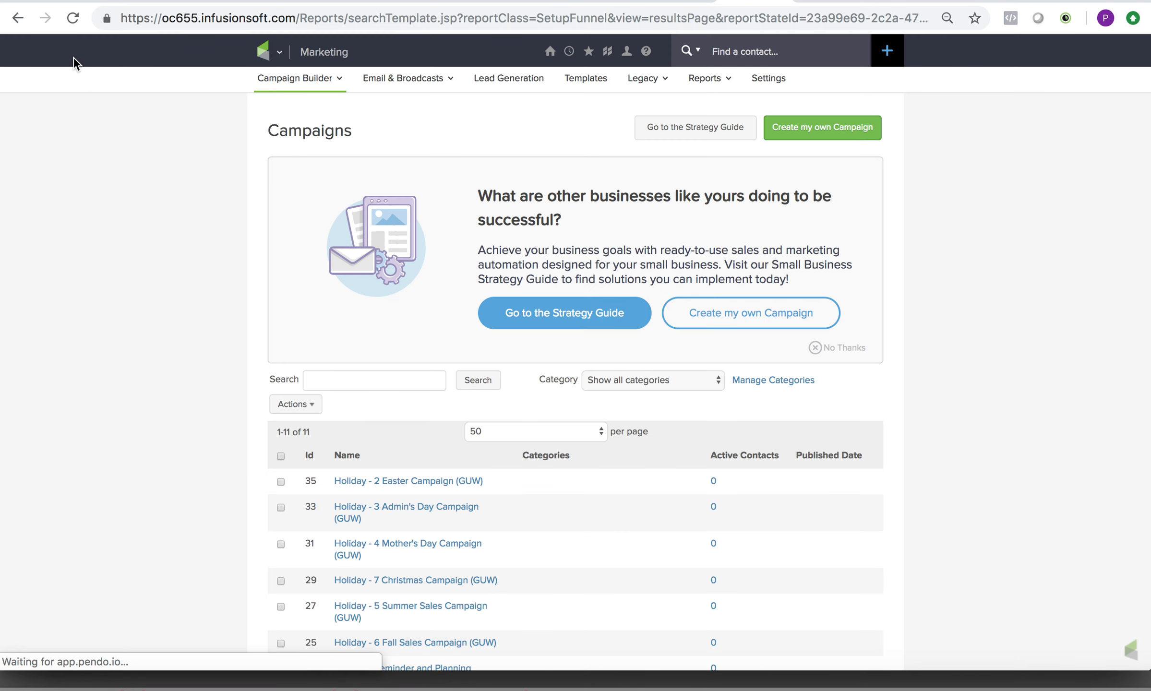
scroll(93, 369, "down", 5)
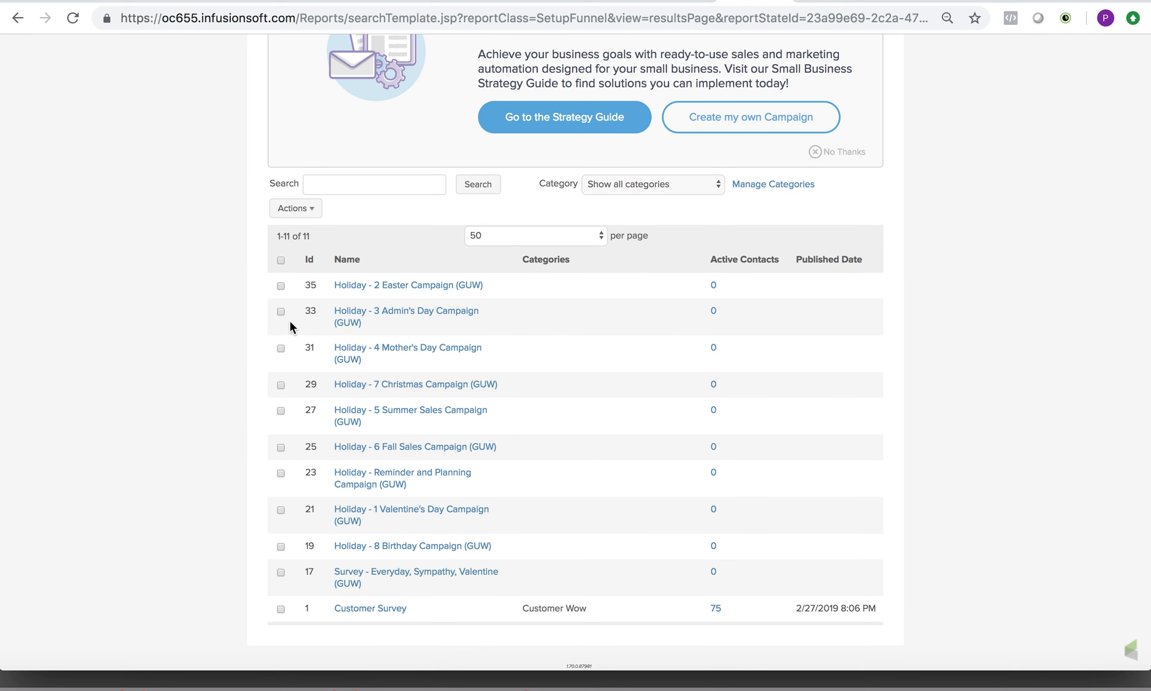
left_click(397, 314)
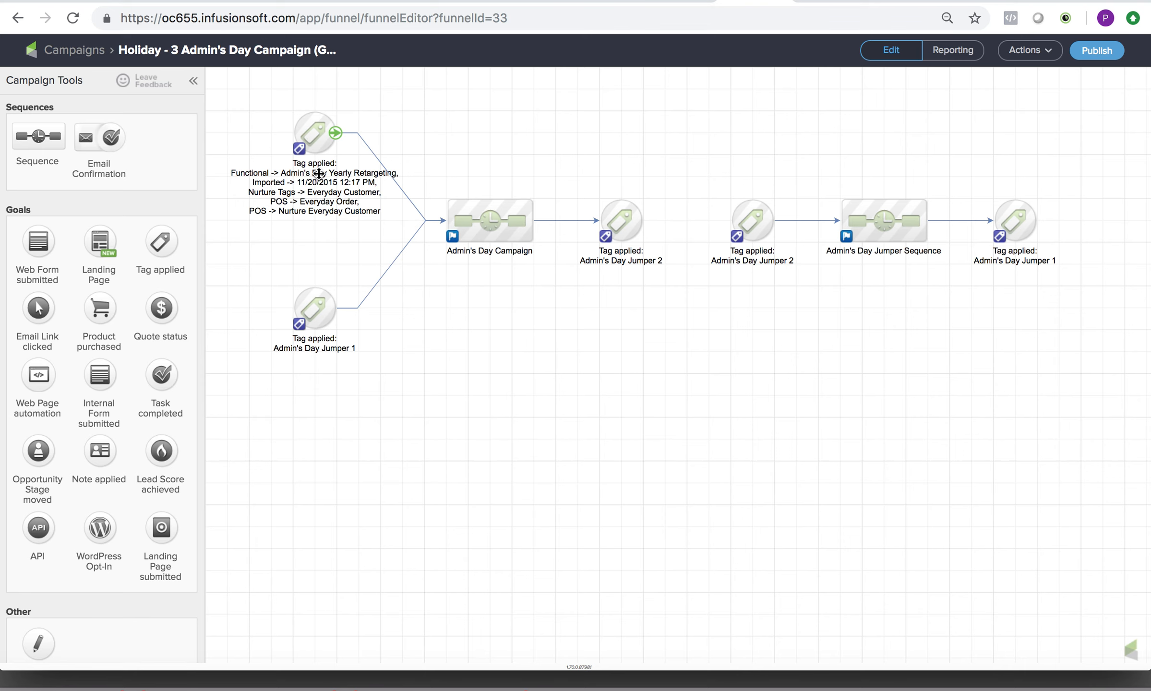
double_click(480, 228)
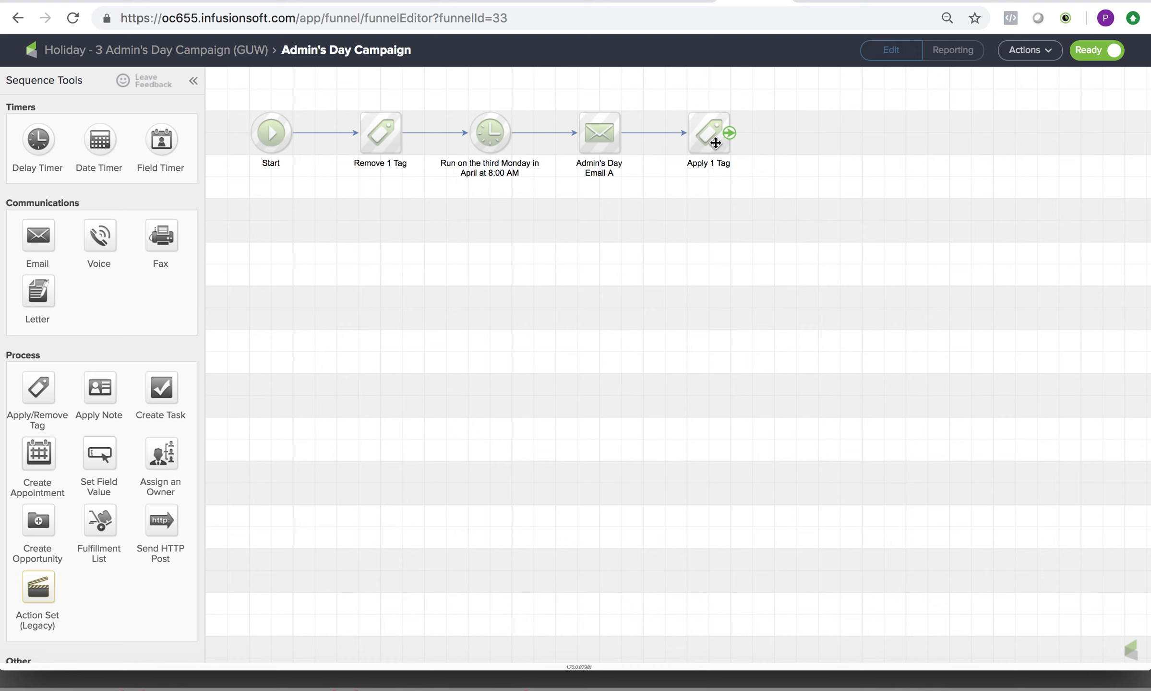
Move the Apply 1 Tag element farther from Admin's Day Email A and delete the connection between them.
left_click_drag(719, 142, 976, 141)
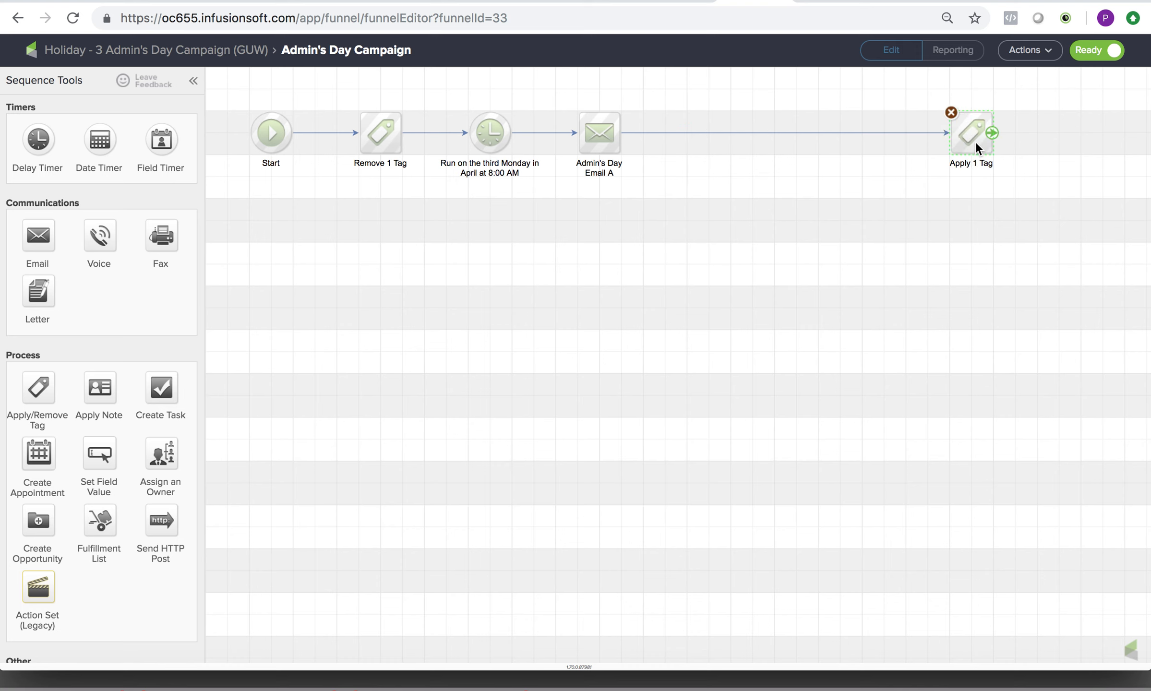
left_click(812, 130)
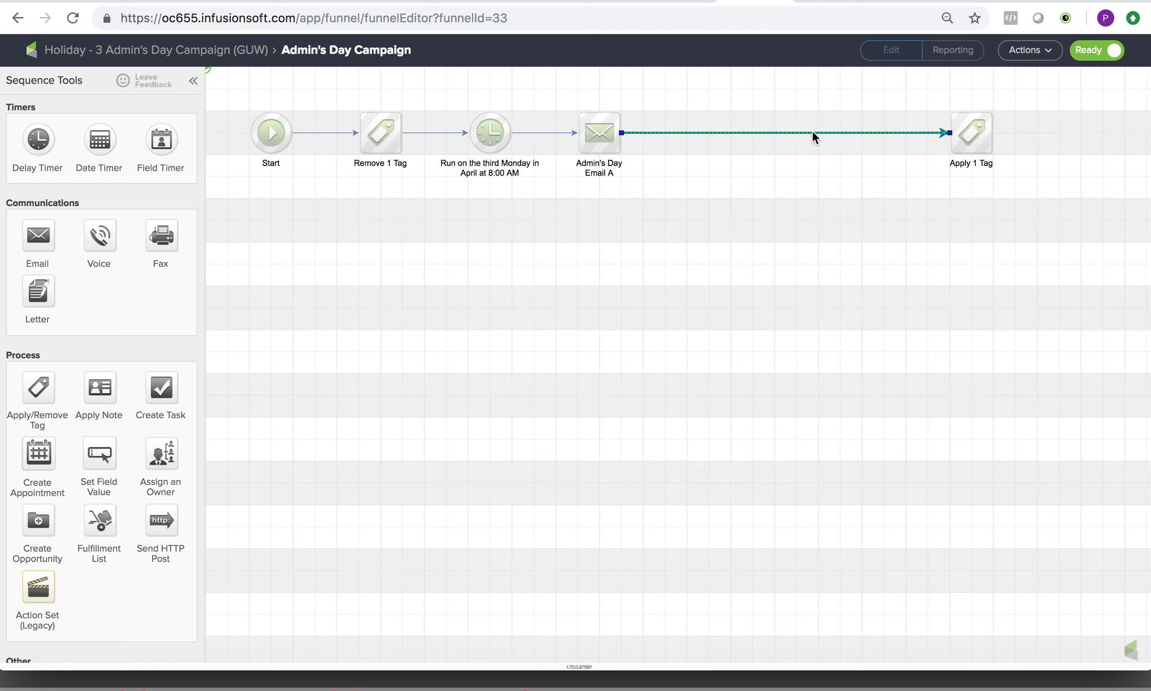
key("Delete")
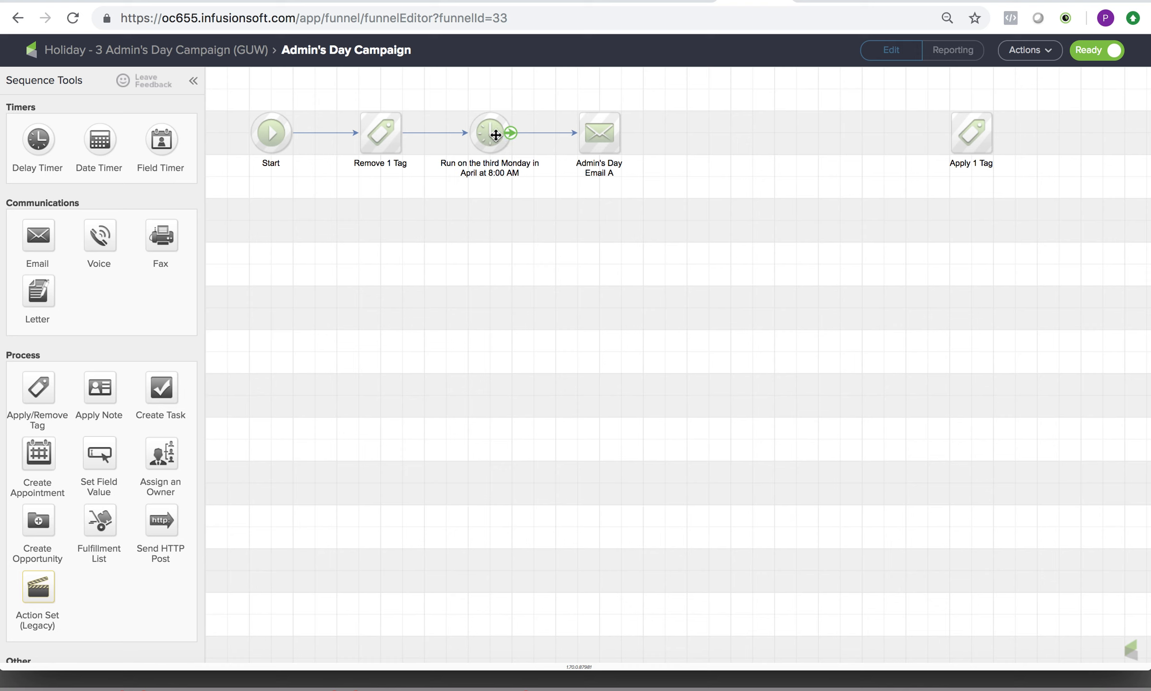
left_click(495, 135)
right_click(497, 136)
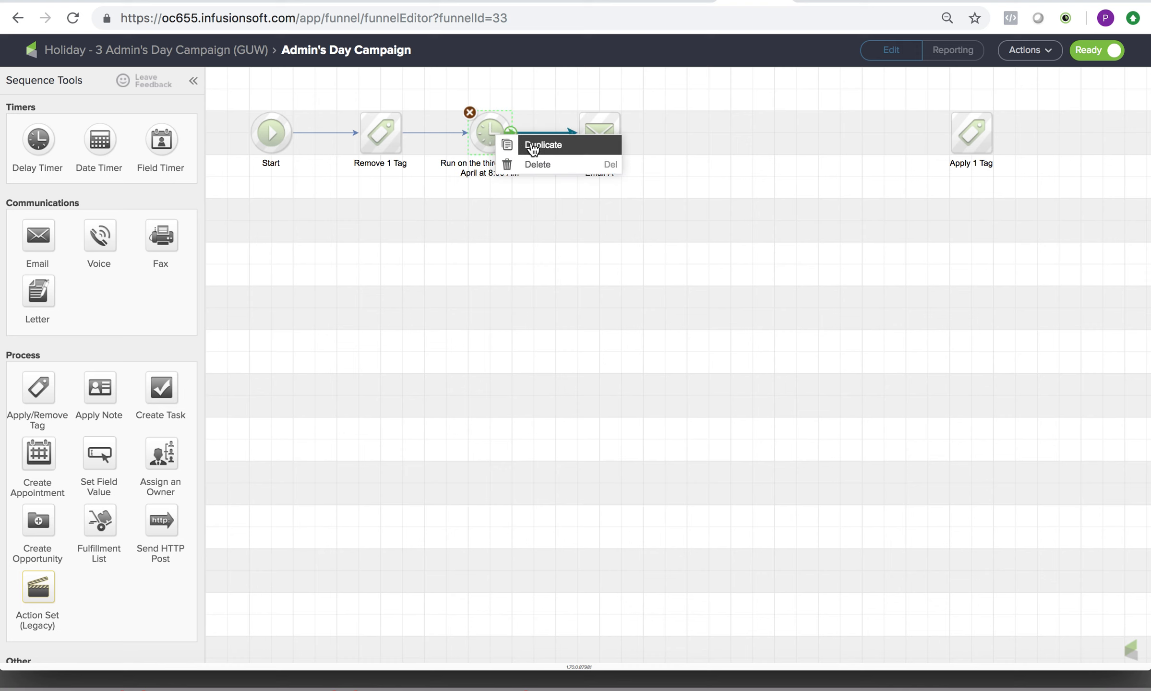
left_click(495, 222)
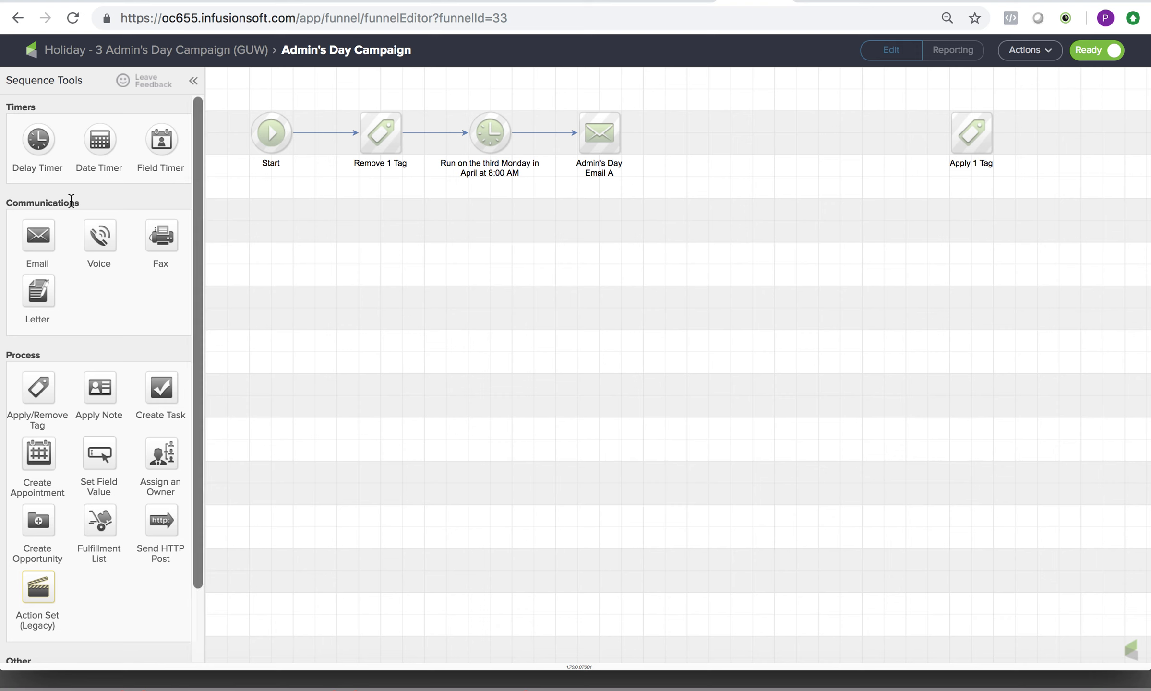
Add a delay timer connected after Admin's Day Email A, discarding the blank email tried behind it.
left_click_drag(38, 139, 701, 122)
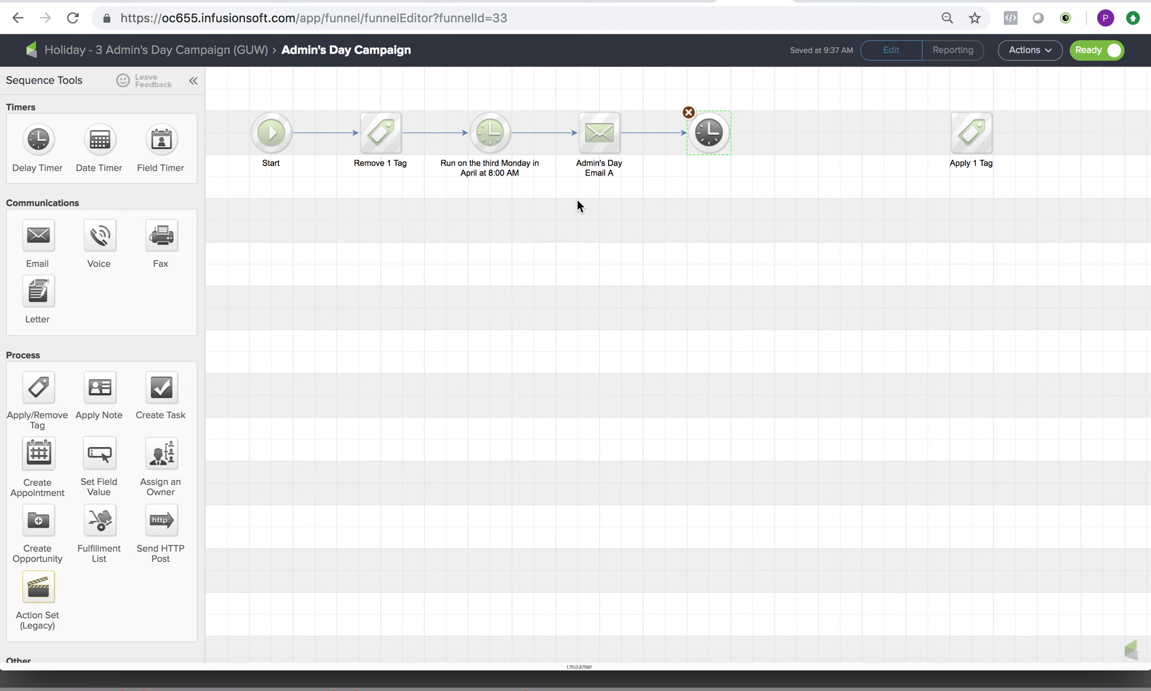
left_click_drag(37, 227, 813, 129)
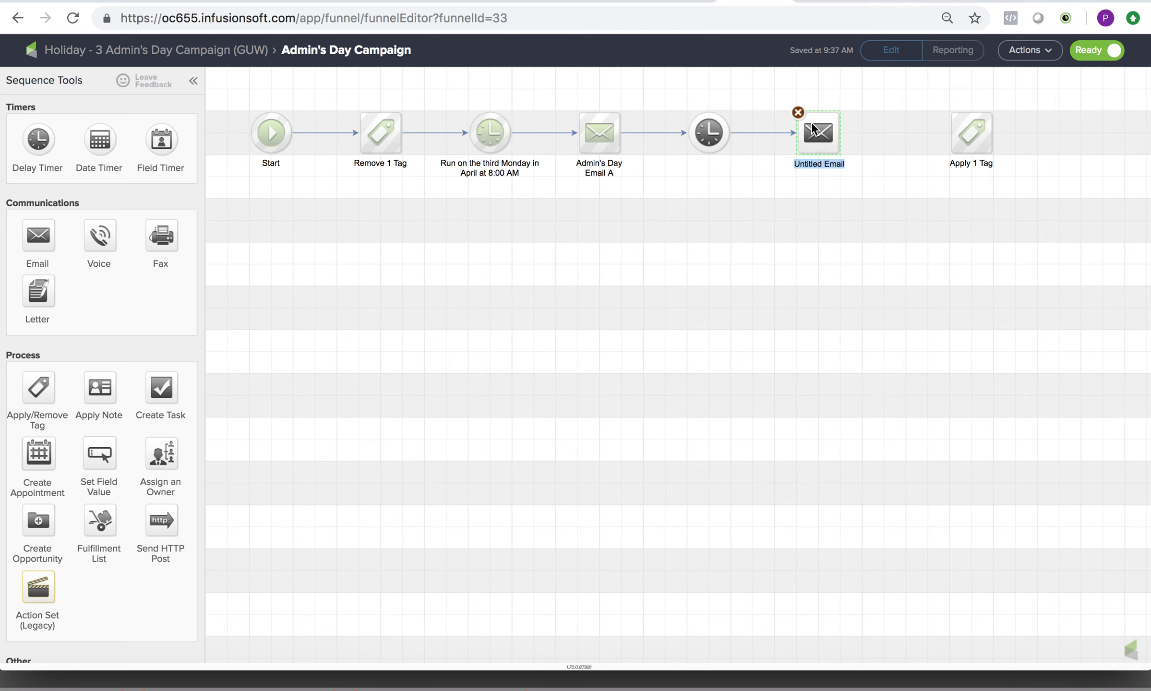
left_click(798, 113)
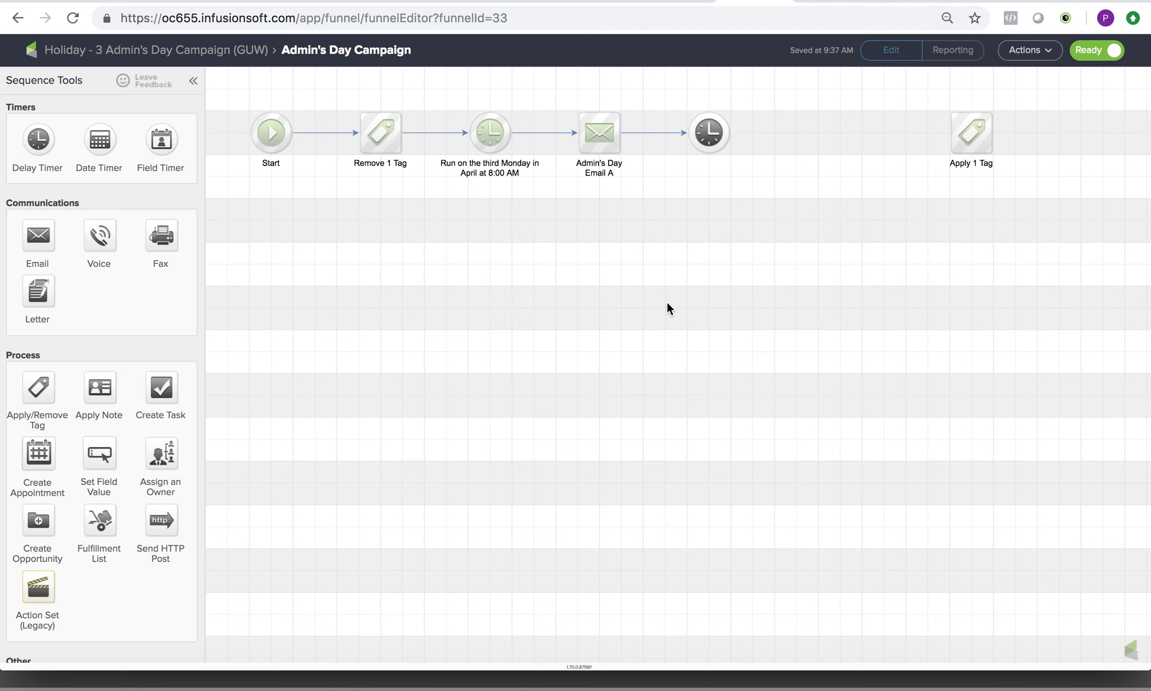
Duplicate Admin's Day Email A, place the copy before Apply 1 Tag, and connect the new timer, the copy and the tag in order.
right_click(596, 138)
left_click(636, 148)
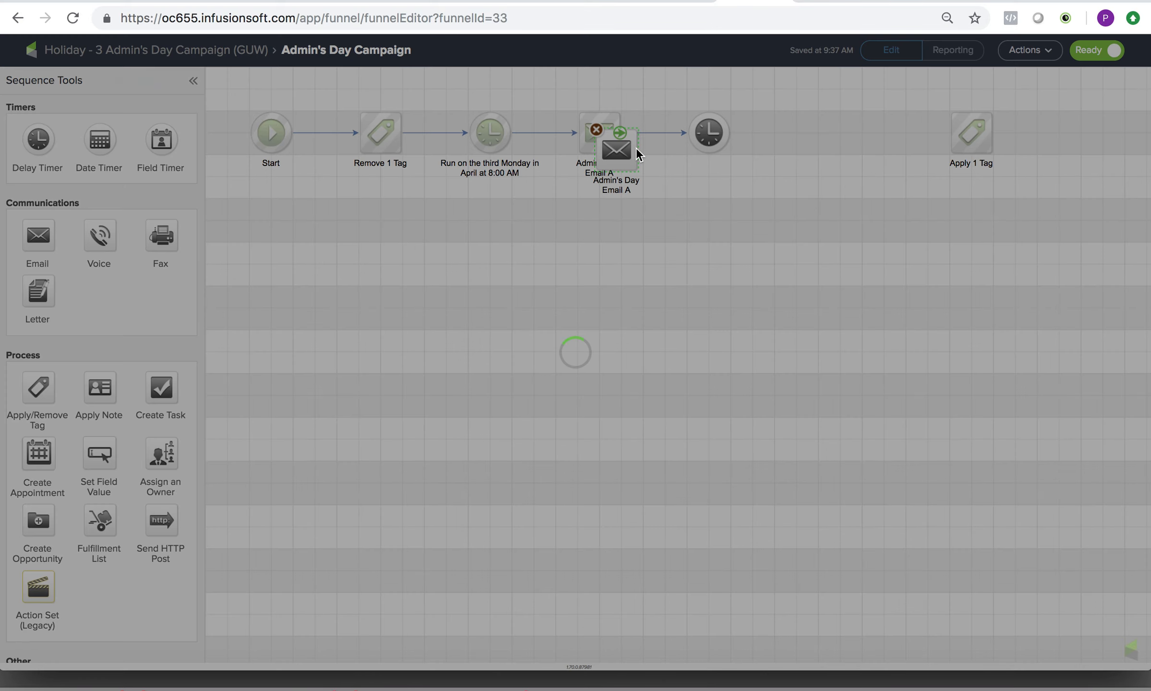
left_click_drag(628, 150, 836, 134)
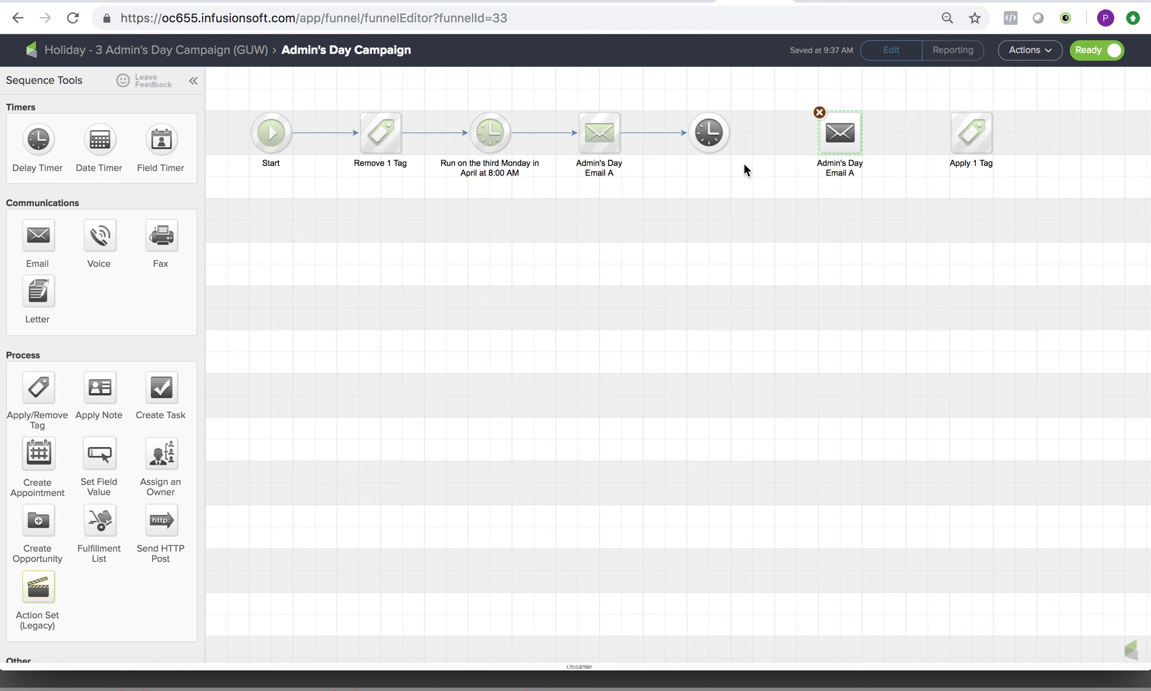
left_click_drag(731, 132, 955, 136)
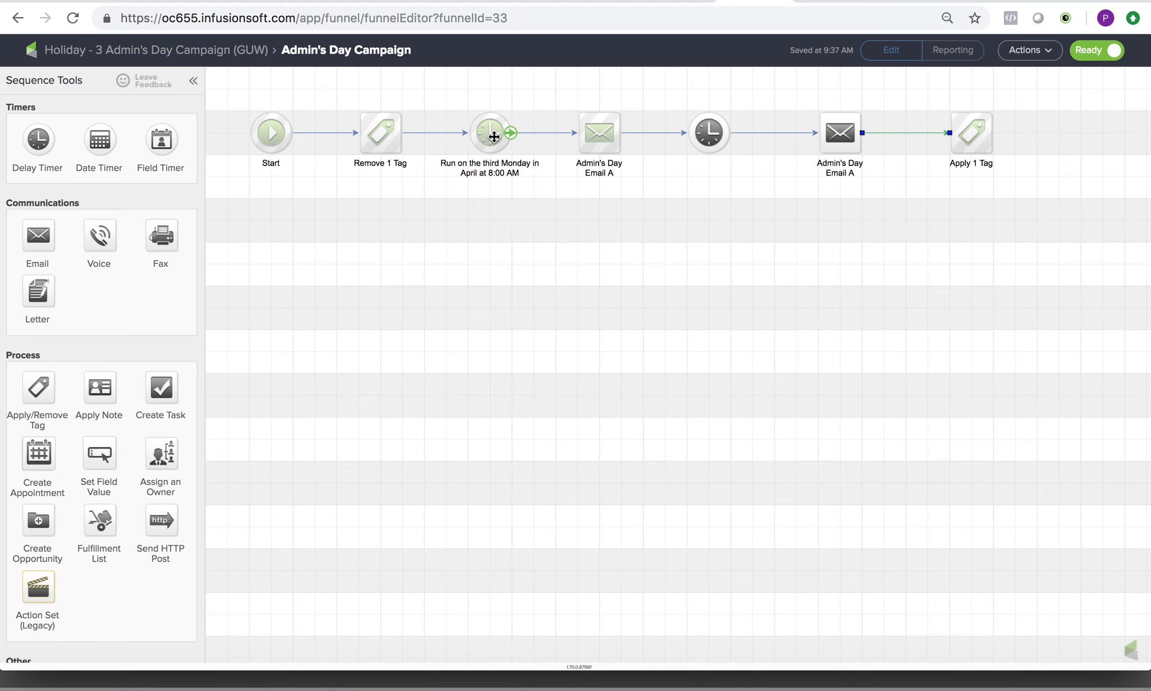
Review the wait and run-on options of the timer set for the third Monday in April, and close it without saving.
double_click(494, 136)
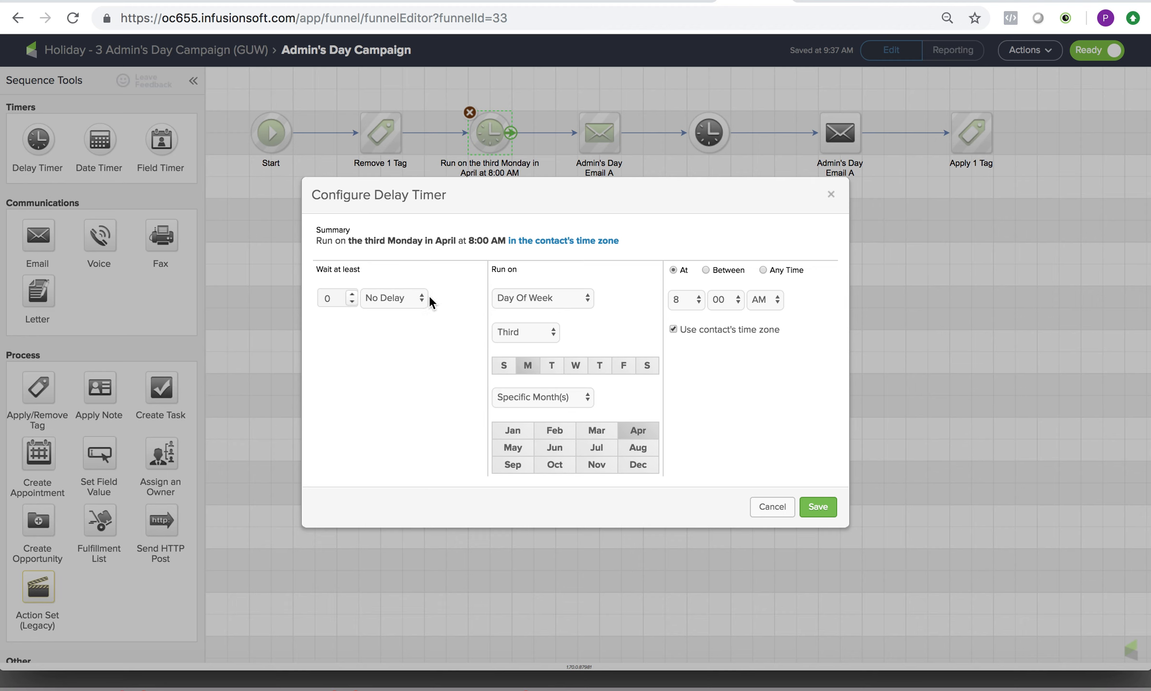
left_click(414, 297)
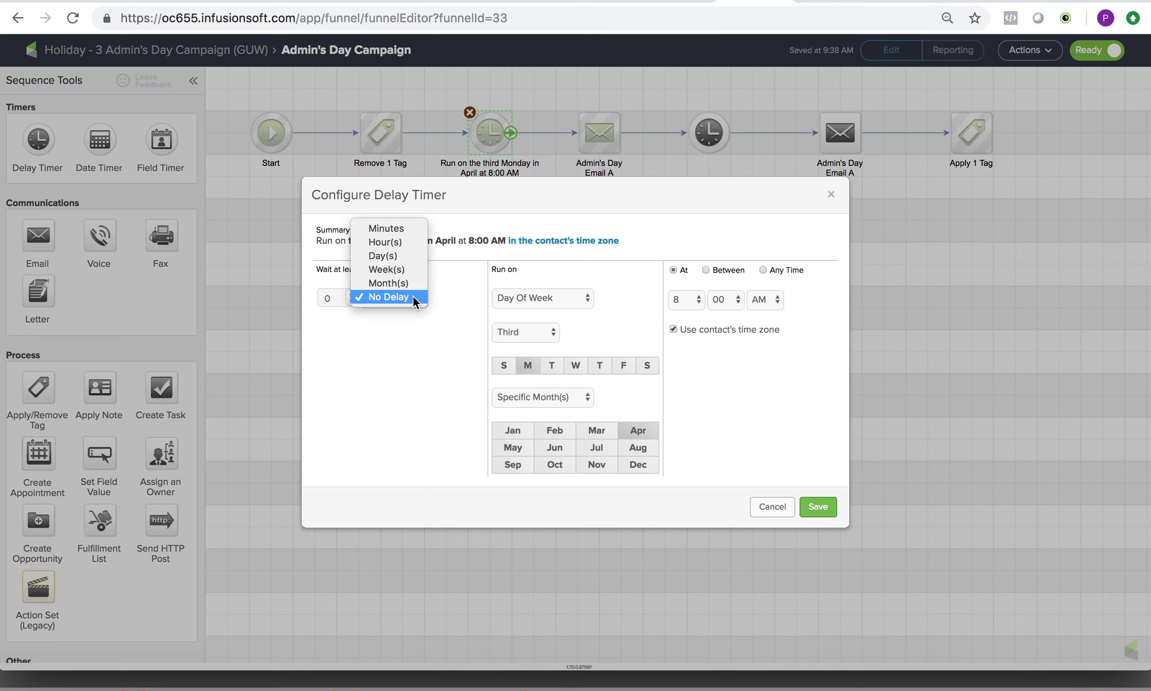
left_click(413, 297)
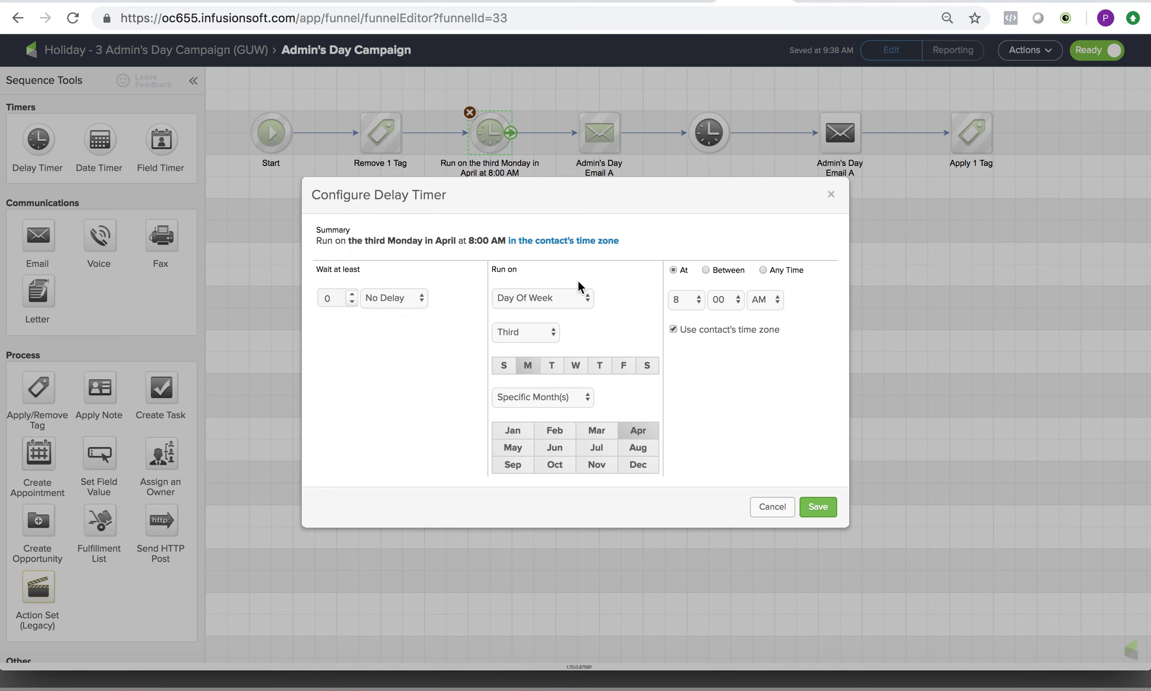
left_click(581, 301)
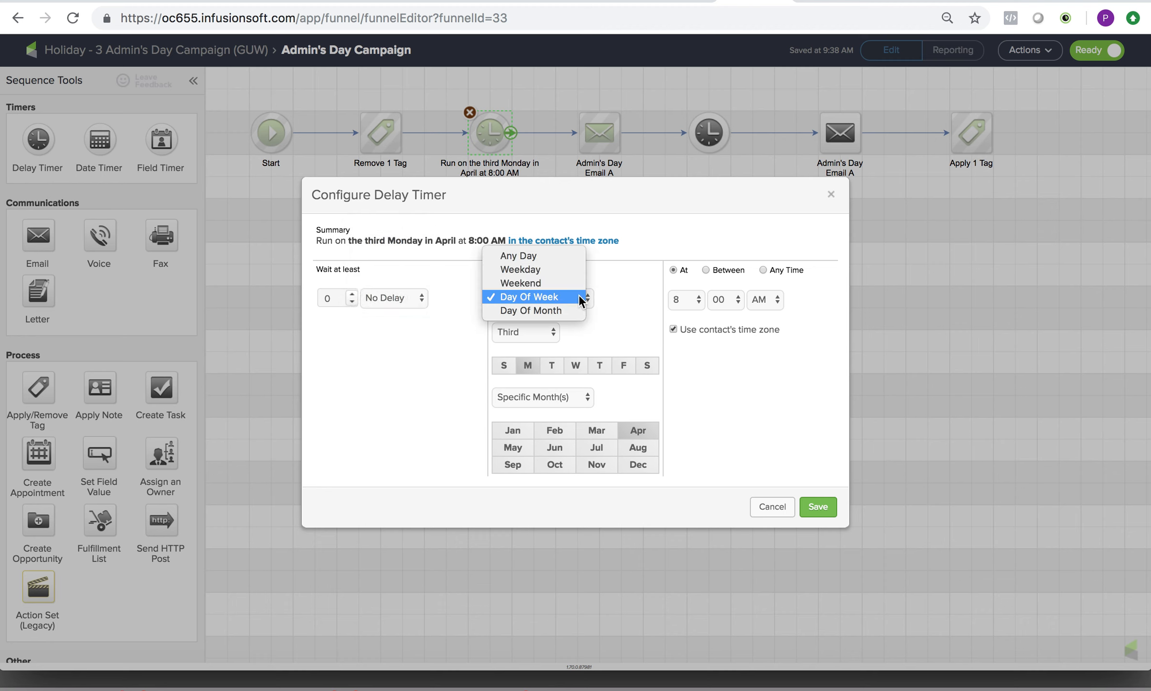
left_click(768, 403)
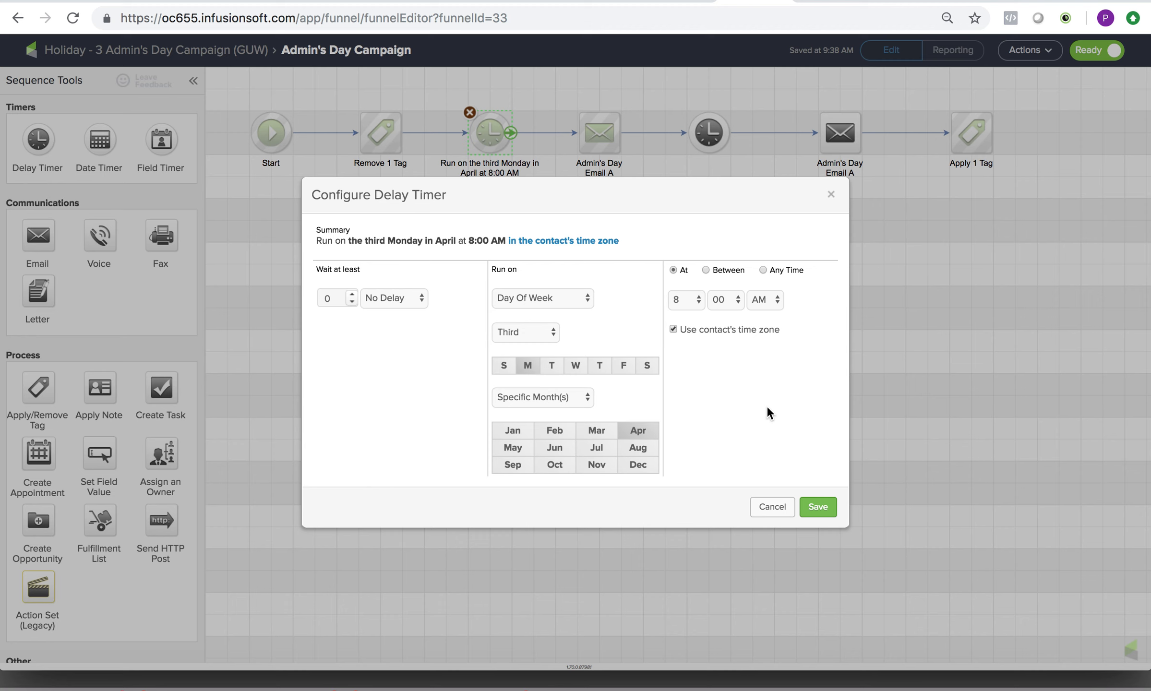
left_click(772, 506)
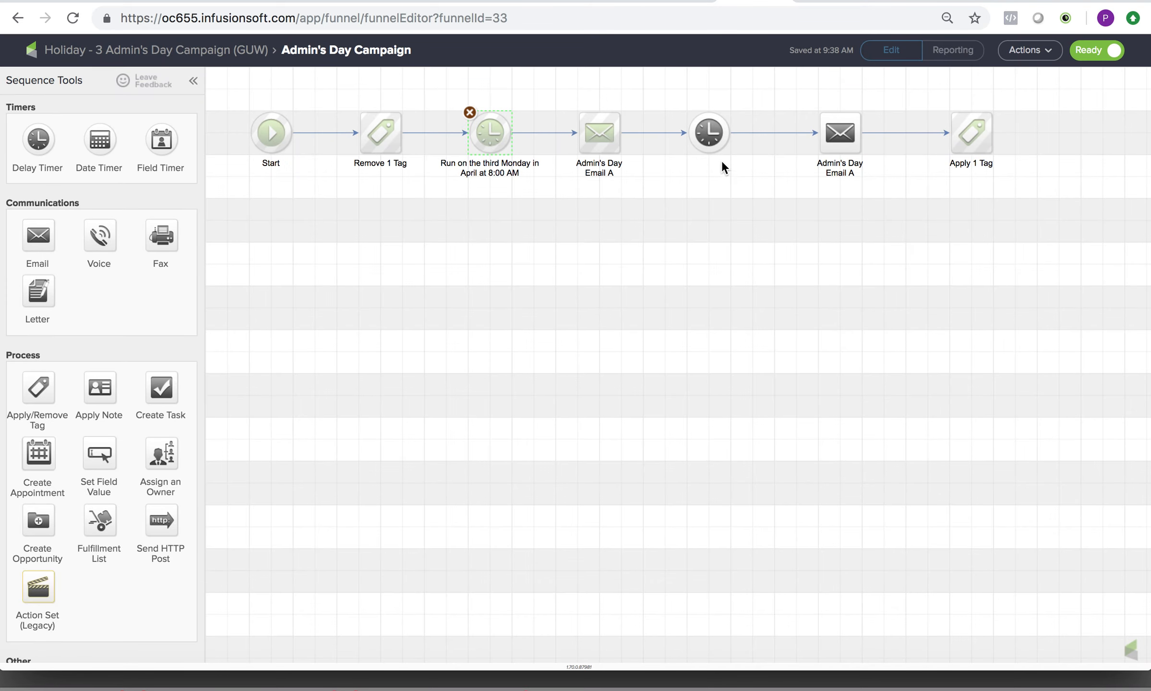
Try scheduling the new delay timer between the two emails to run by day of week, on any Monday in April.
double_click(712, 136)
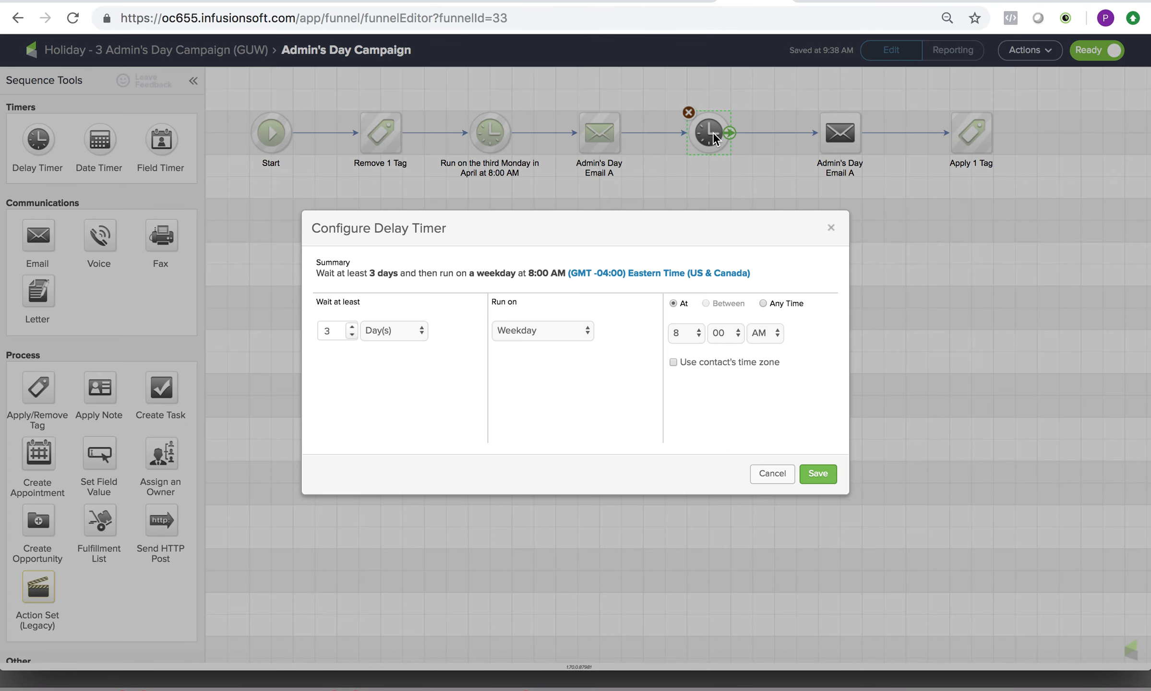
left_click(585, 330)
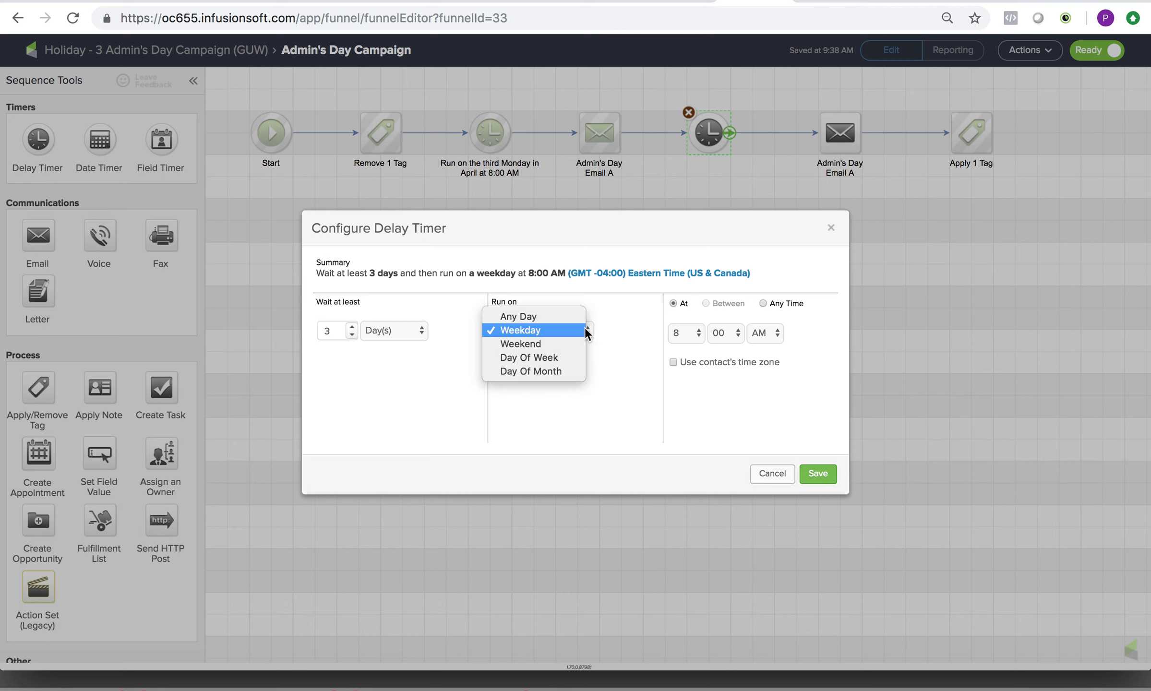
left_click(566, 357)
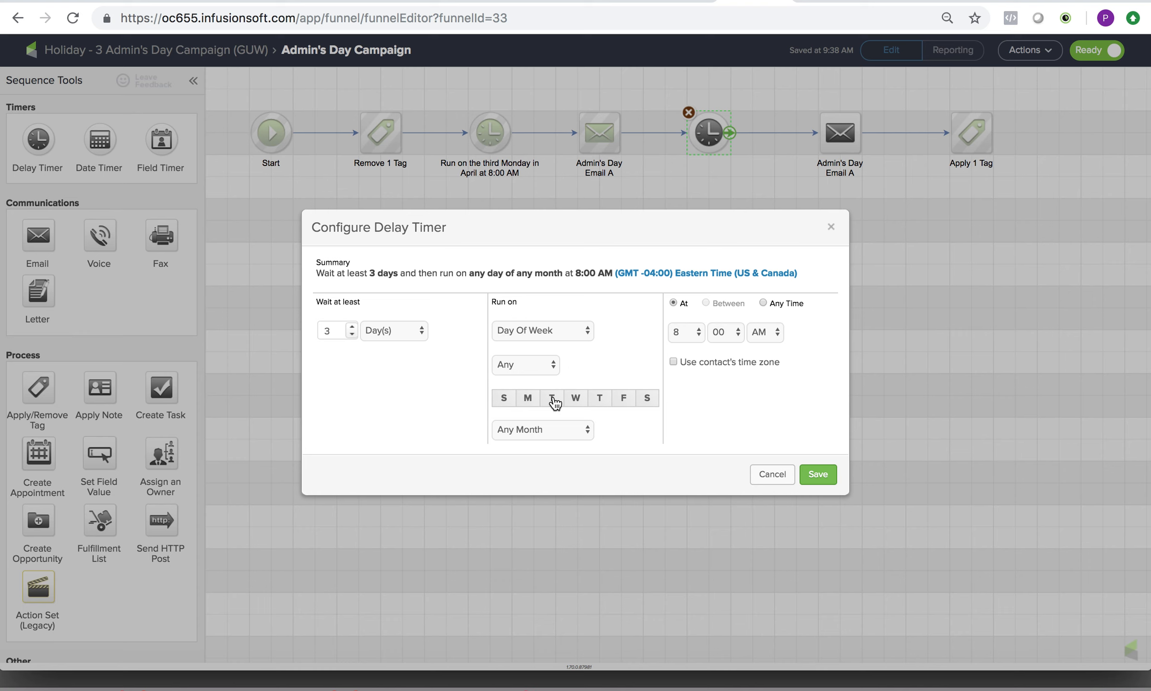
left_click(531, 401)
left_click(551, 426)
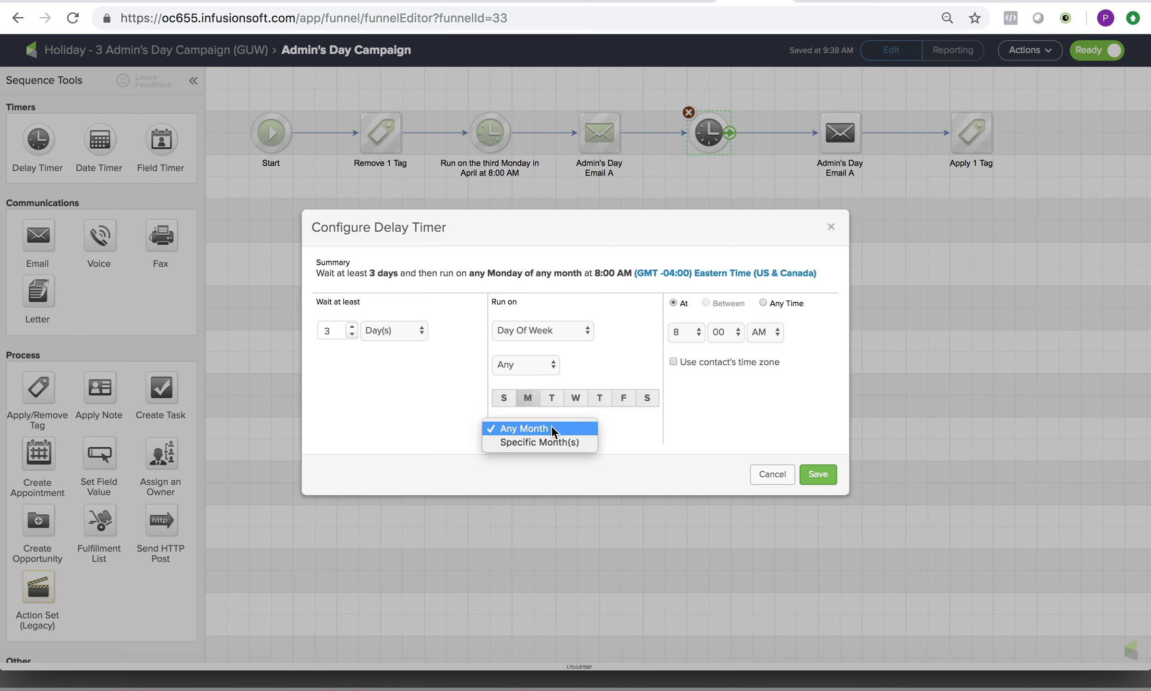
left_click(547, 440)
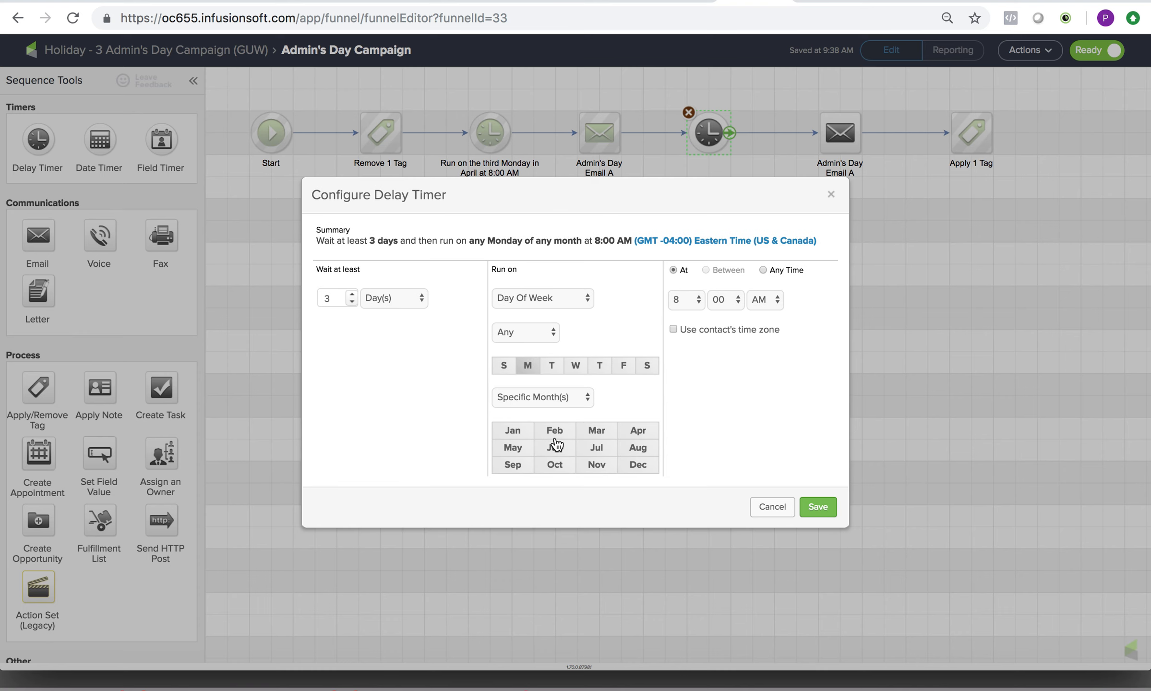
left_click(641, 434)
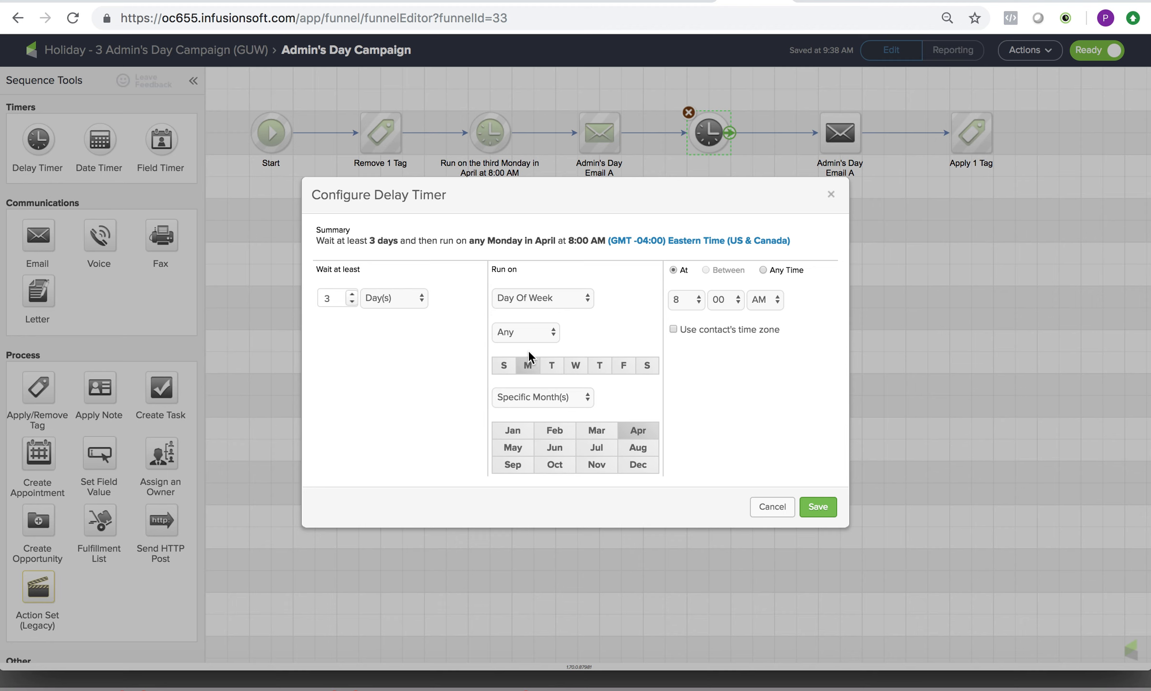
Try setting the new timer to run on any day, reducing the wait to 1 day and switching it to No Delay.
left_click(578, 300)
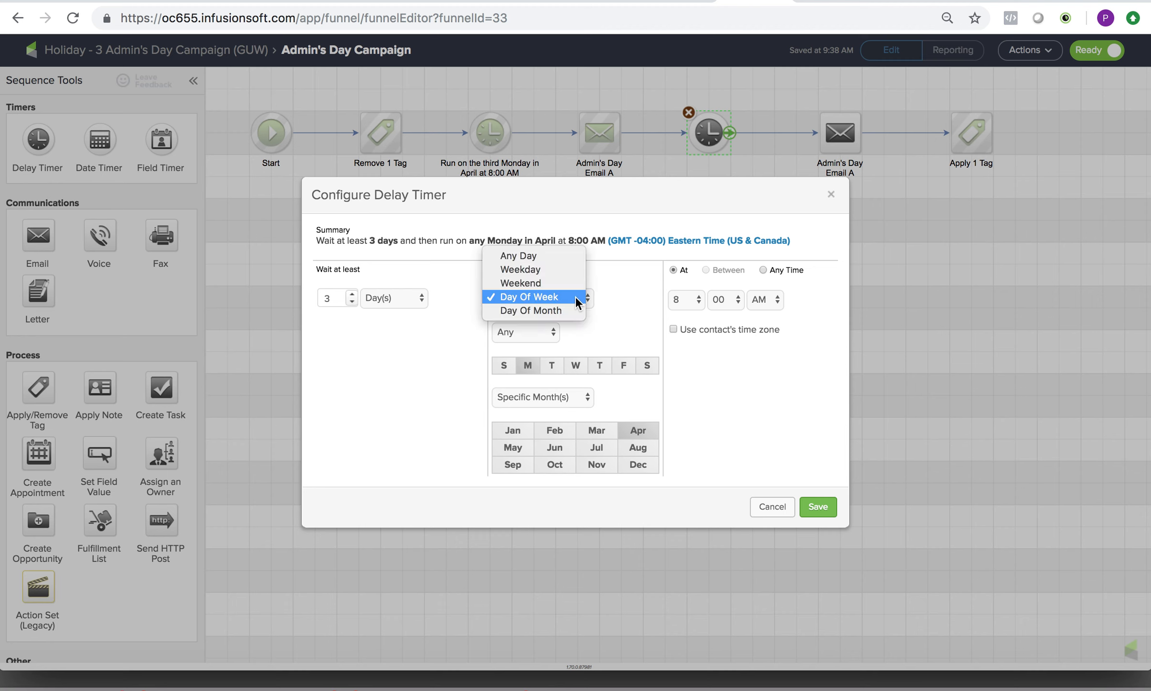
left_click(558, 258)
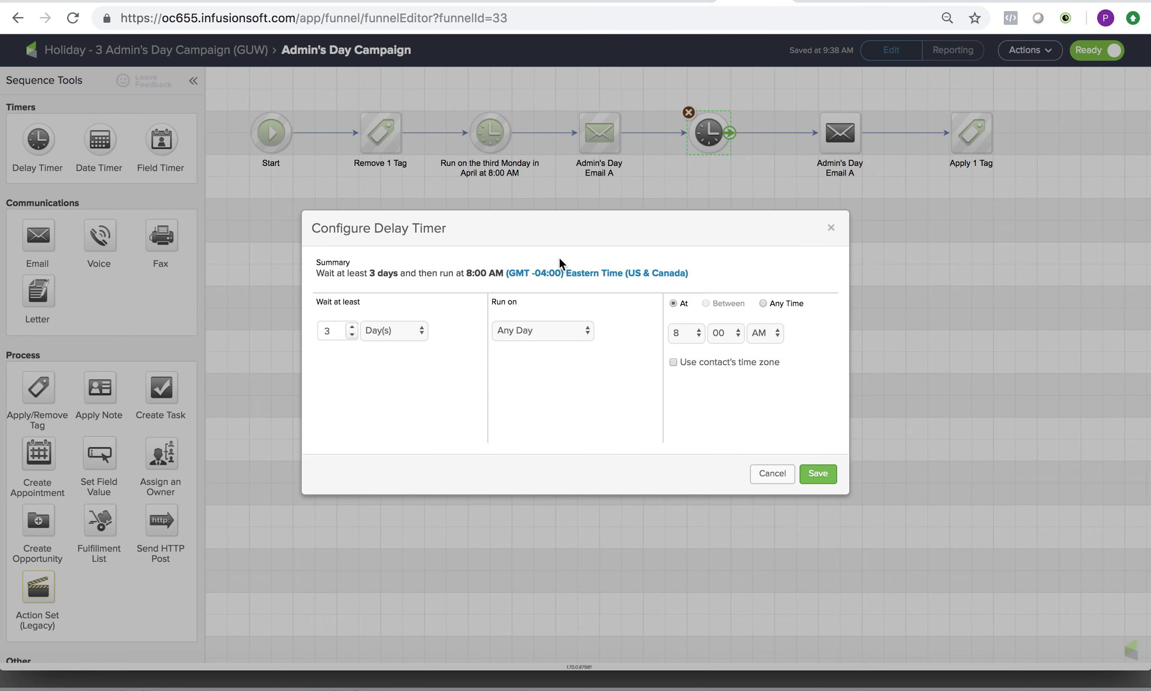
left_click(562, 329)
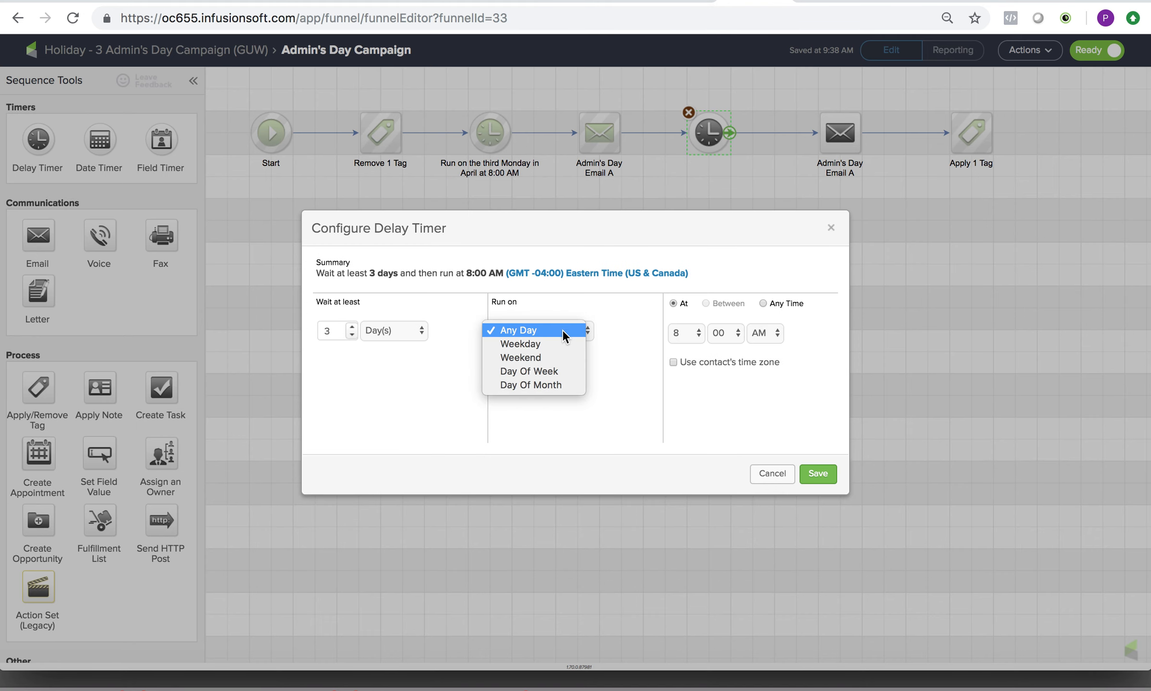
left_click(398, 333)
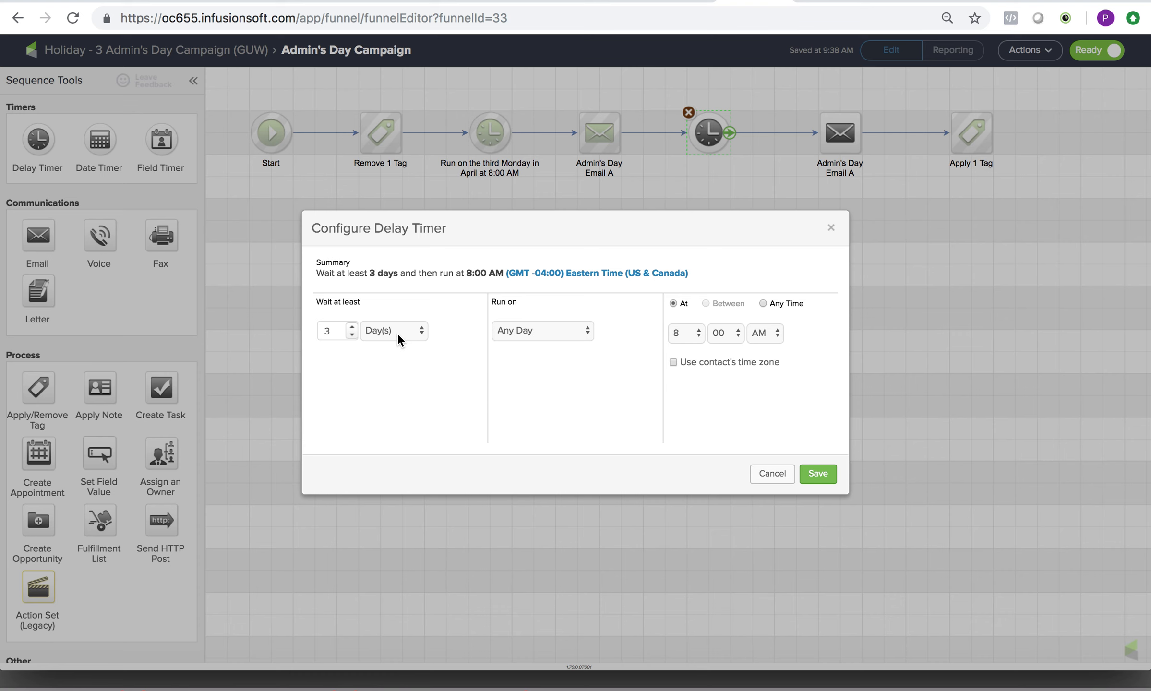
left_click(352, 335)
left_click(352, 335)
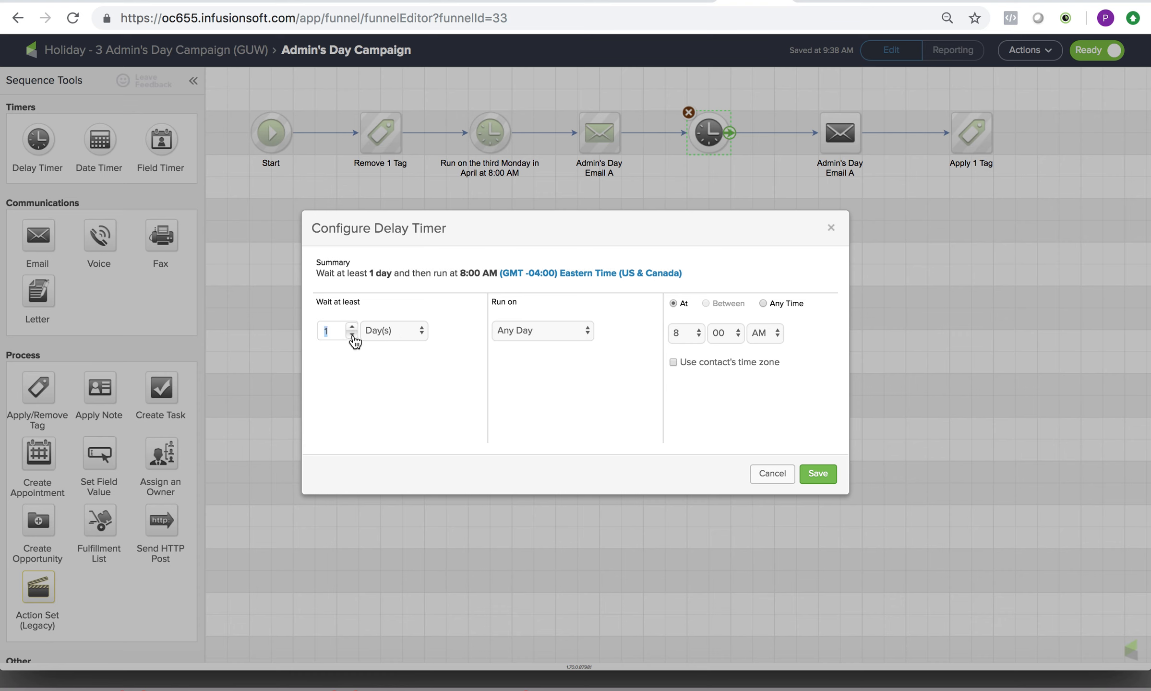
left_click(422, 330)
left_click(406, 371)
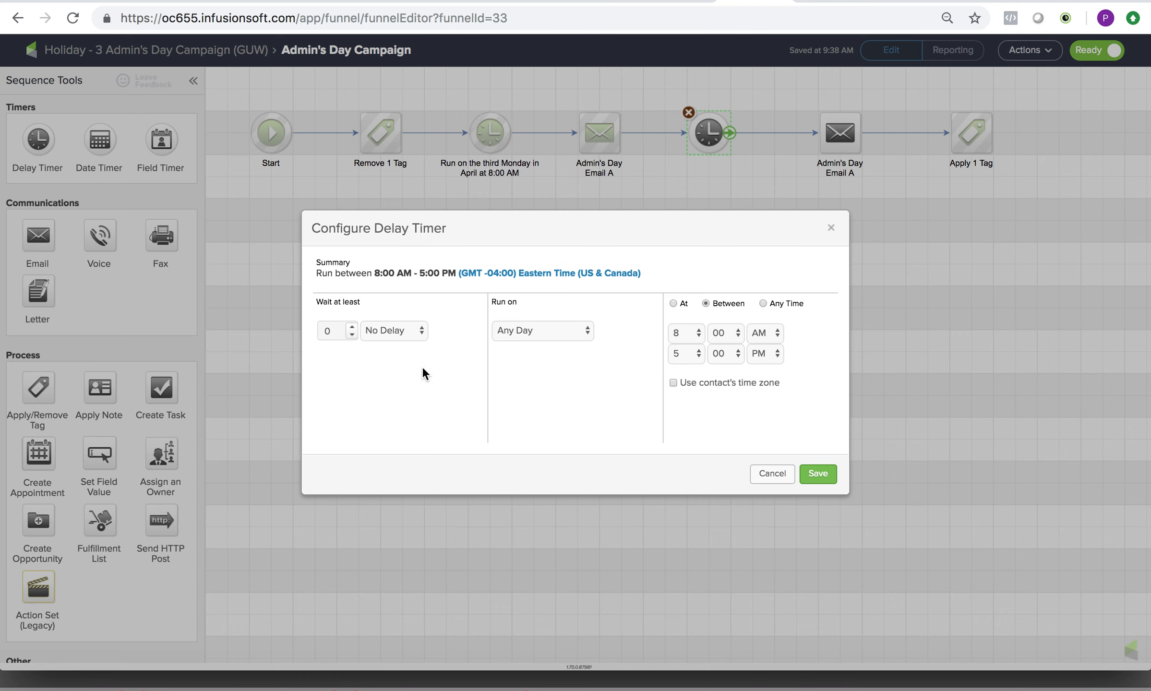
Try running the timer by day of month on the 18th with April deselected, compare At and Between times, and cancel the configuration.
left_click(583, 332)
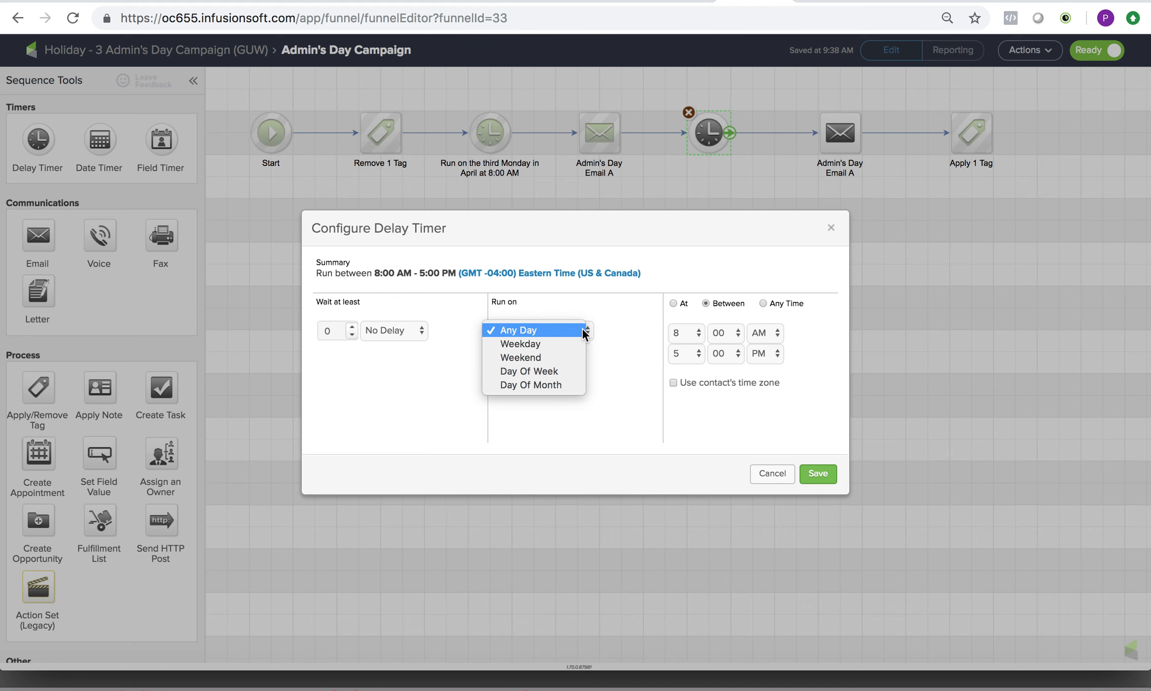
left_click(566, 386)
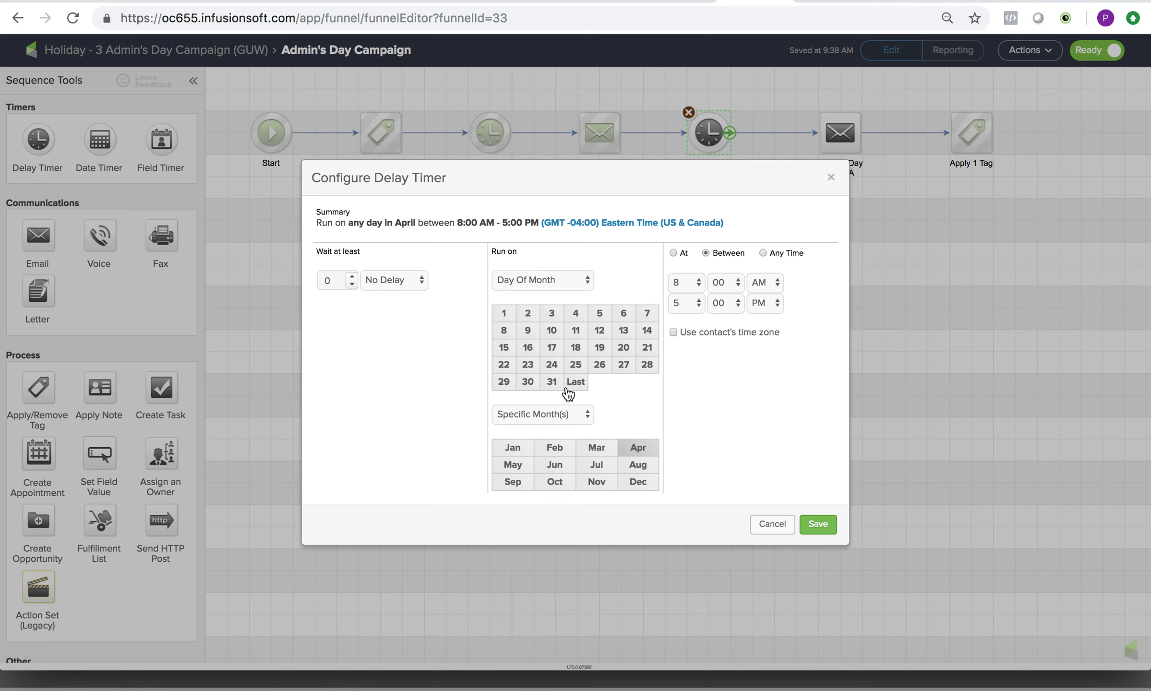
left_click(576, 283)
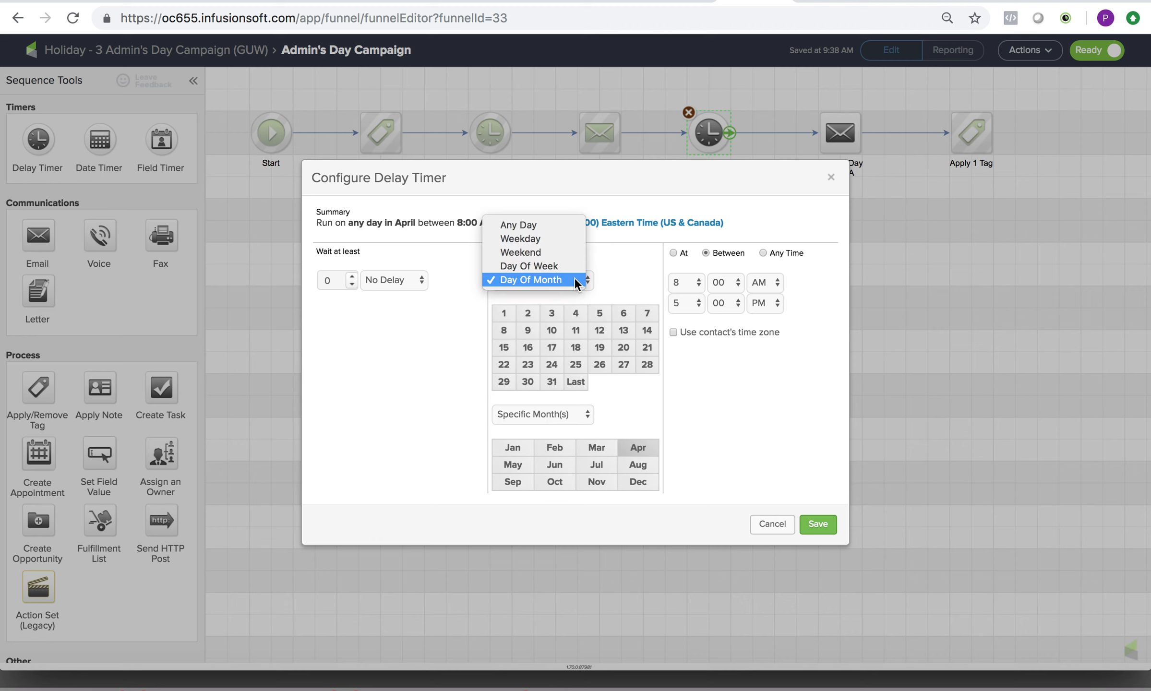
left_click(575, 280)
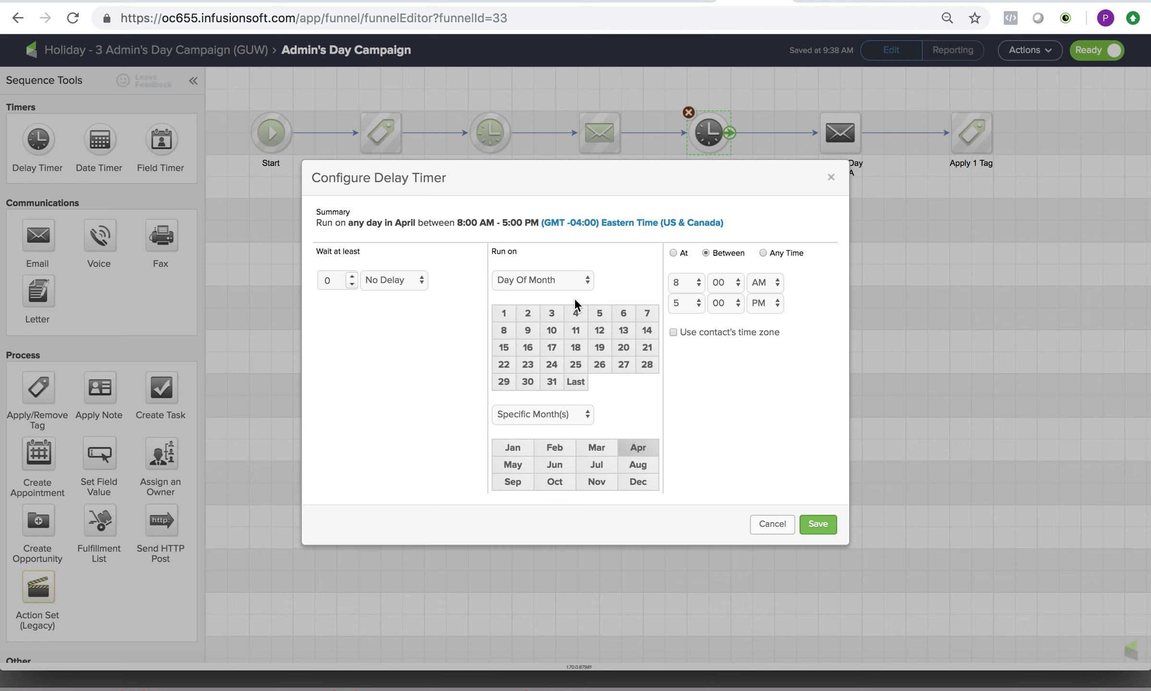
left_click(643, 449)
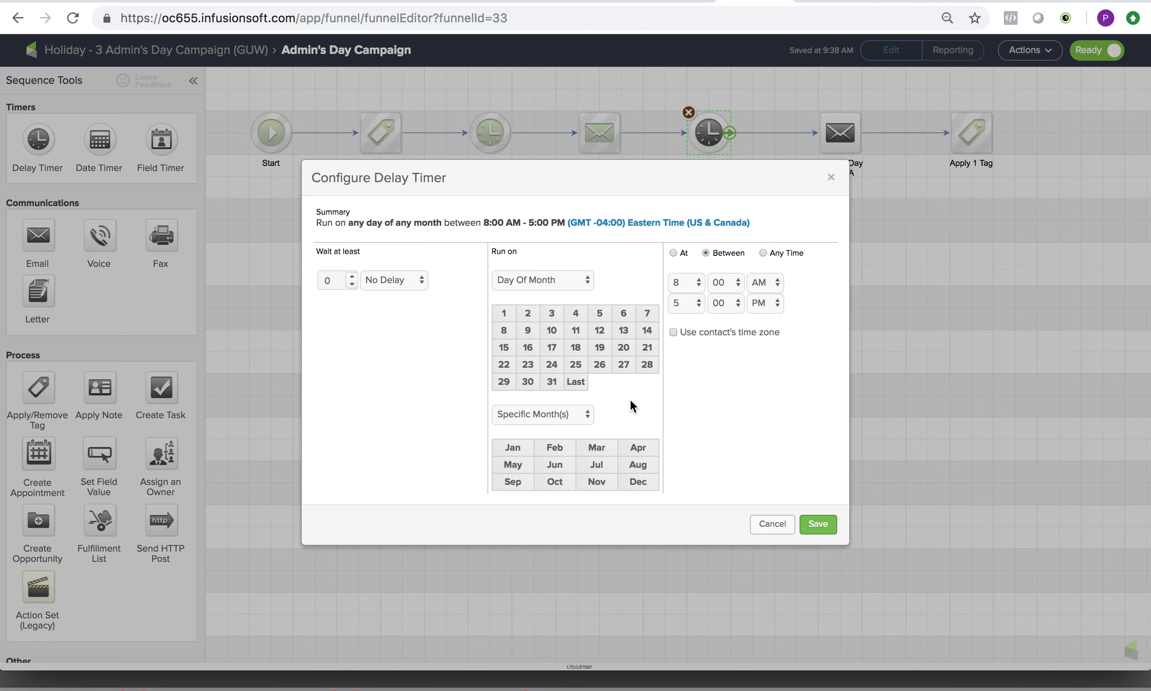
left_click(579, 349)
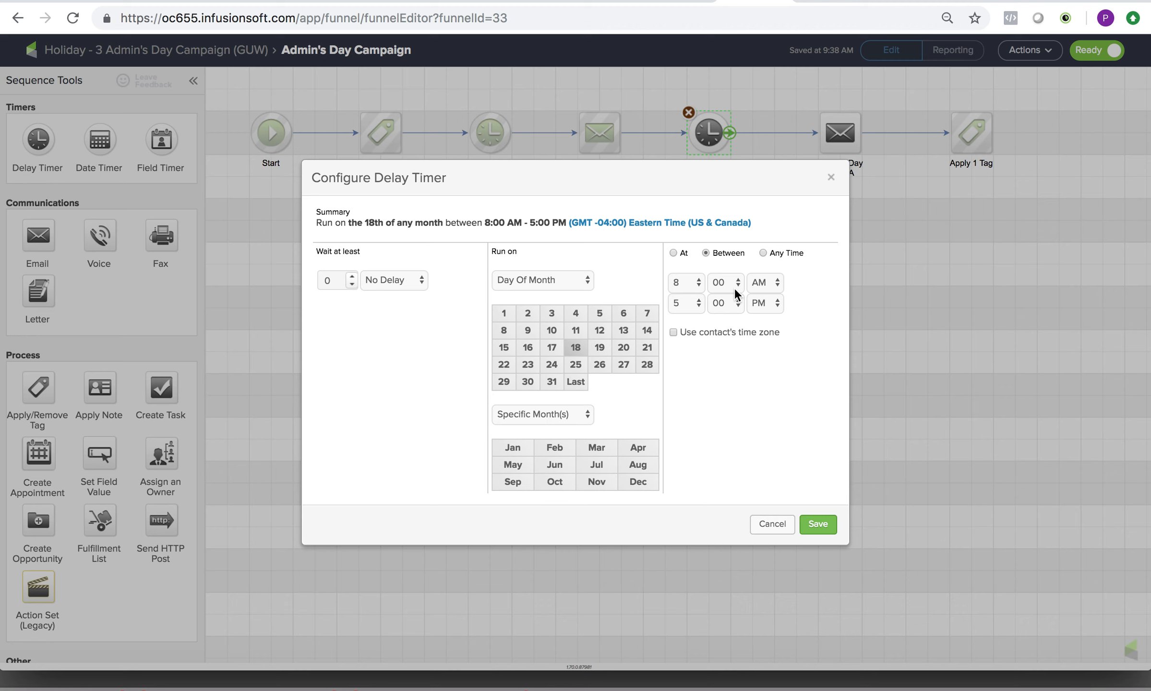
left_click(673, 253)
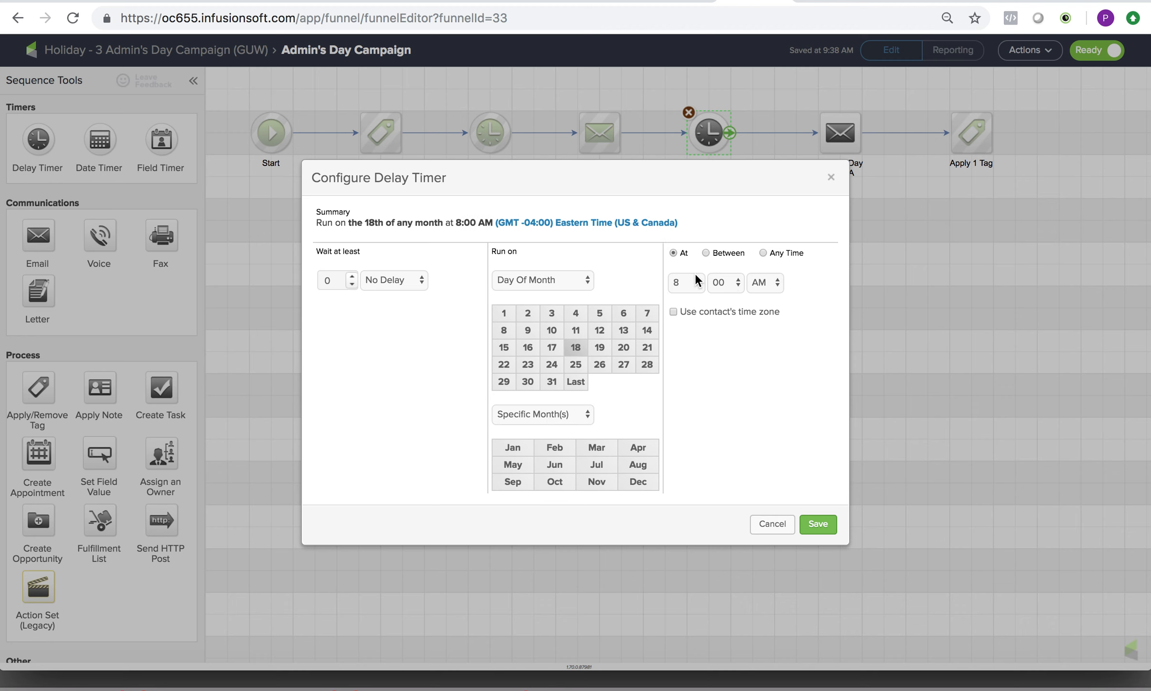
left_click(707, 255)
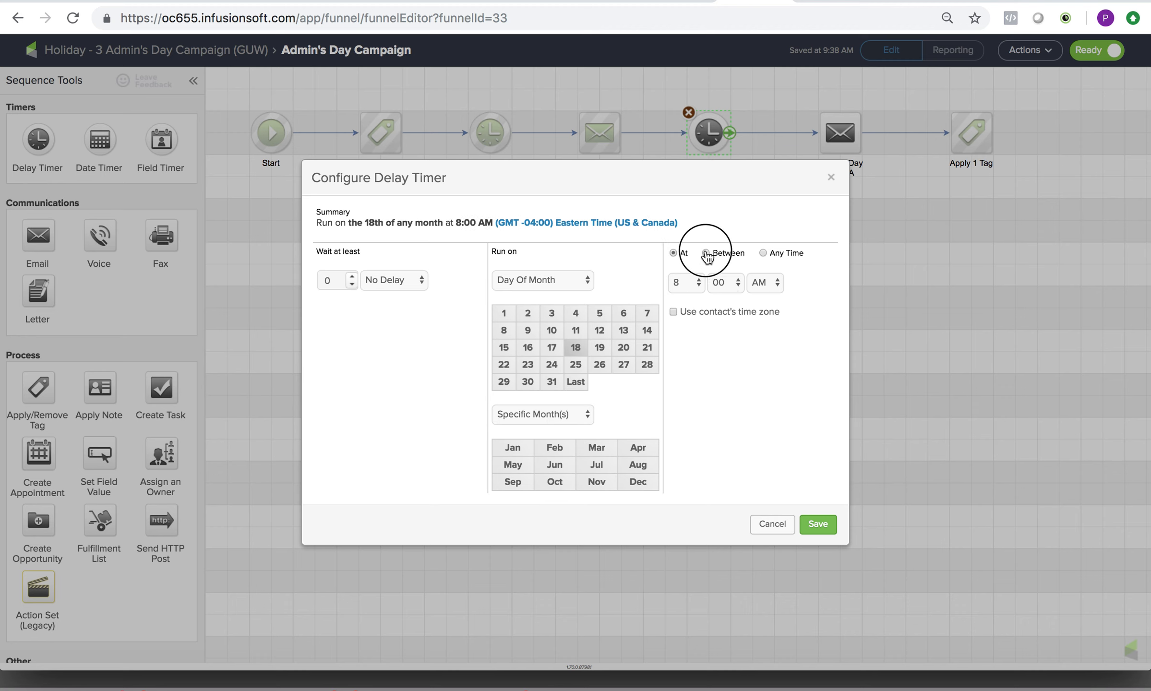
left_click(772, 524)
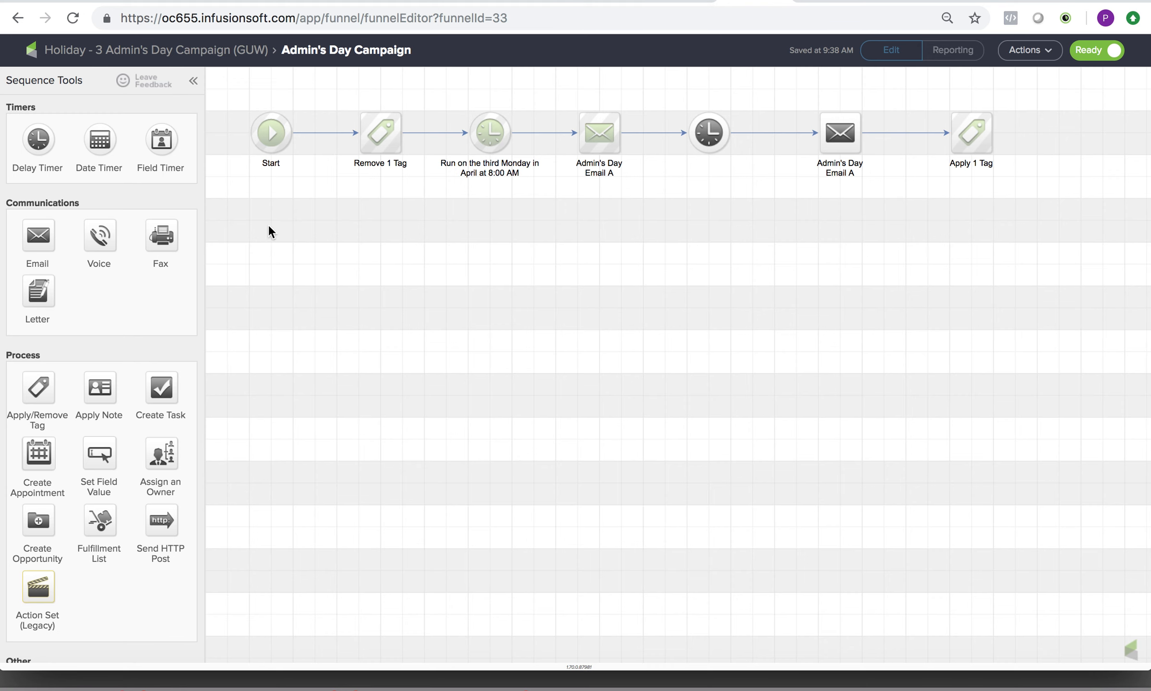
Leave the Admin's Day campaign and open the published Customer Survey campaign's flow in edit mode.
left_click(126, 49)
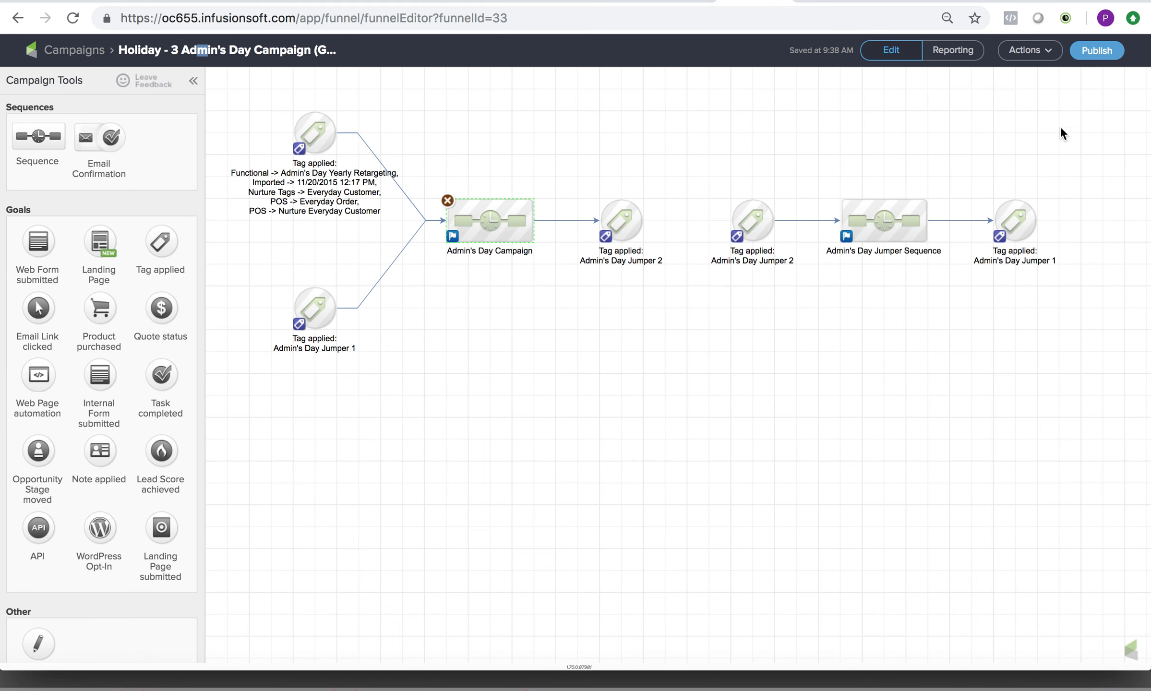
left_click(67, 56)
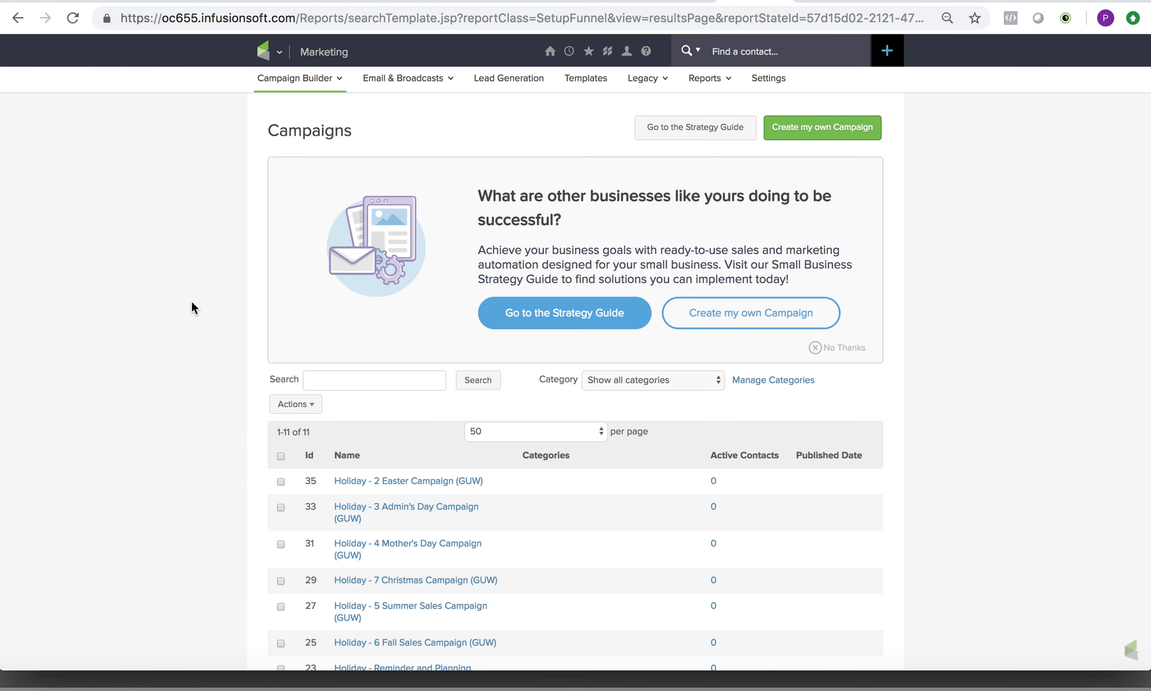
scroll(191, 301, "down", 5)
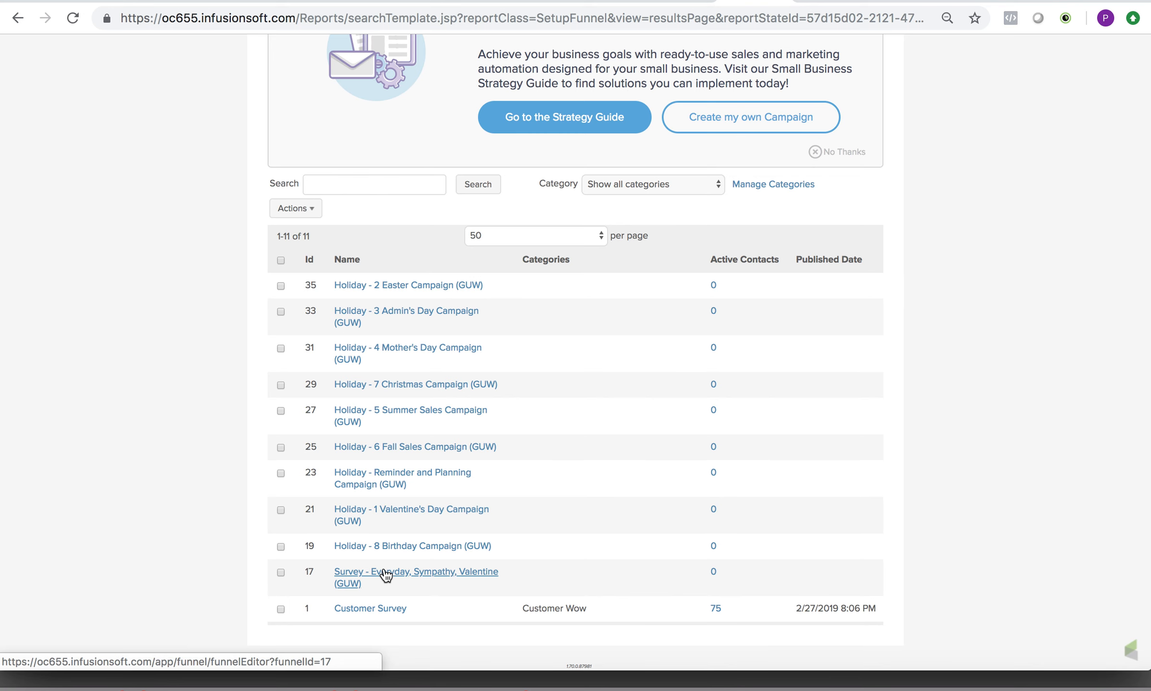
left_click(379, 610)
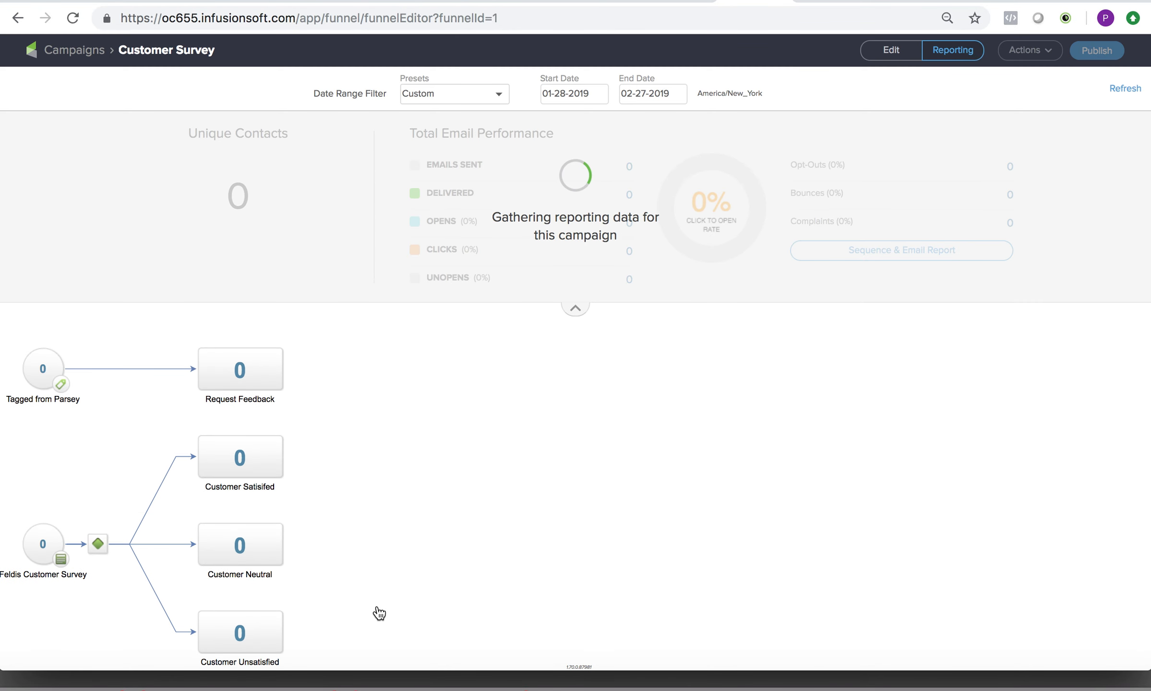
left_click(902, 52)
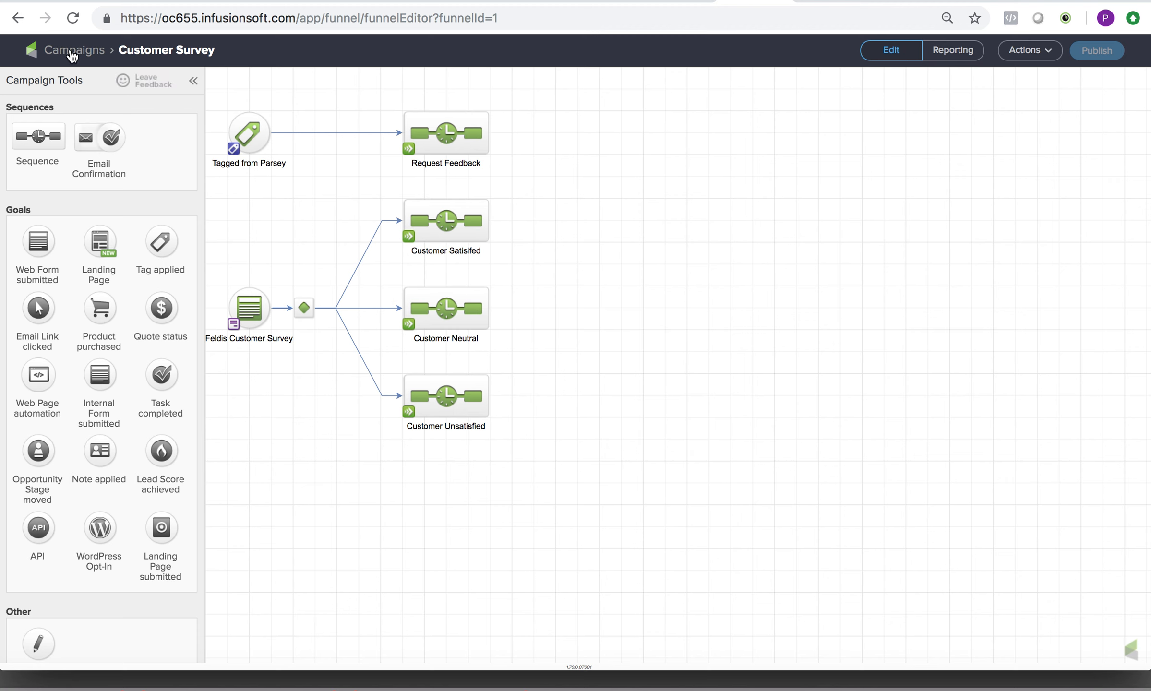
Show the Customer Survey campaign's reporting for the last 30 days and examine the contact counts of its goals and sequences.
left_click(943, 53)
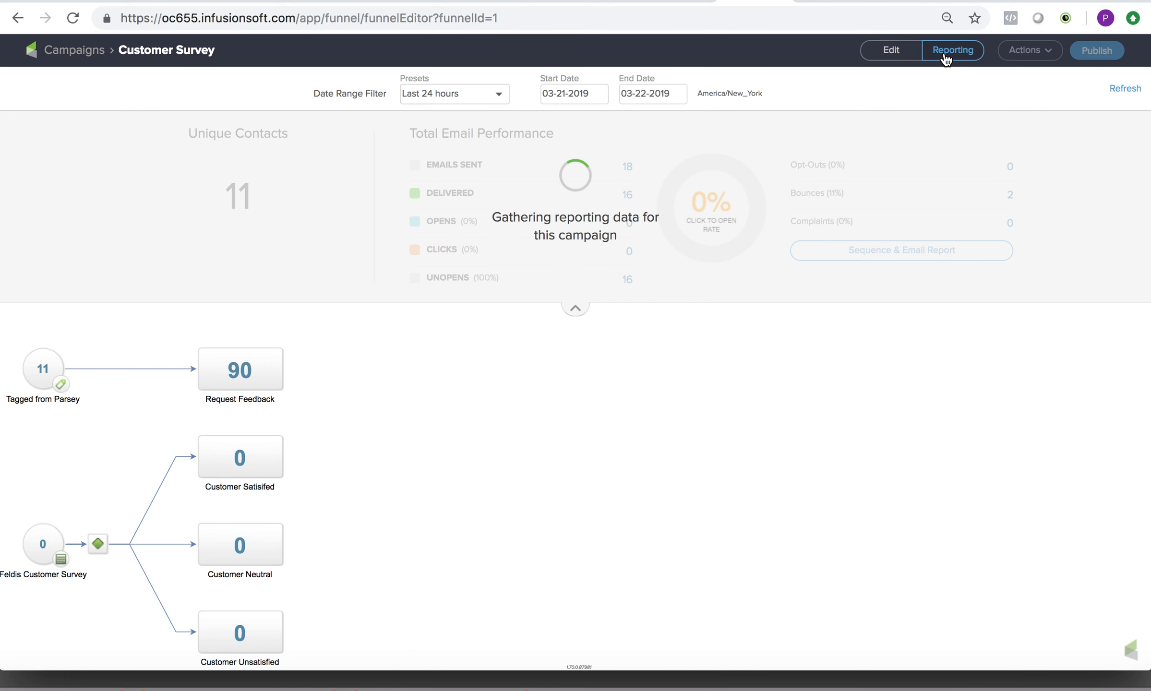
left_click(491, 99)
left_click(453, 173)
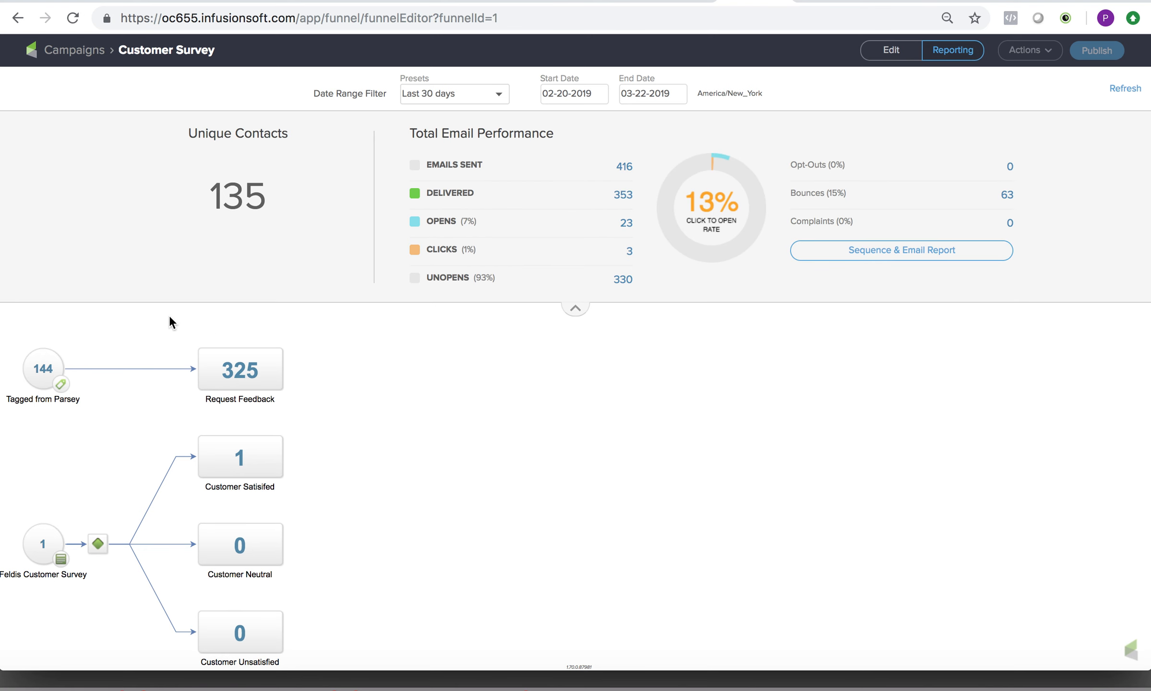
mouse_move(28, 363)
mouse_move(247, 365)
mouse_move(241, 454)
Open the Survey - Everyday, Sympathy, Valentine (GUW) campaign from the campaign list, review its flow, and return to the list.
left_click(87, 58)
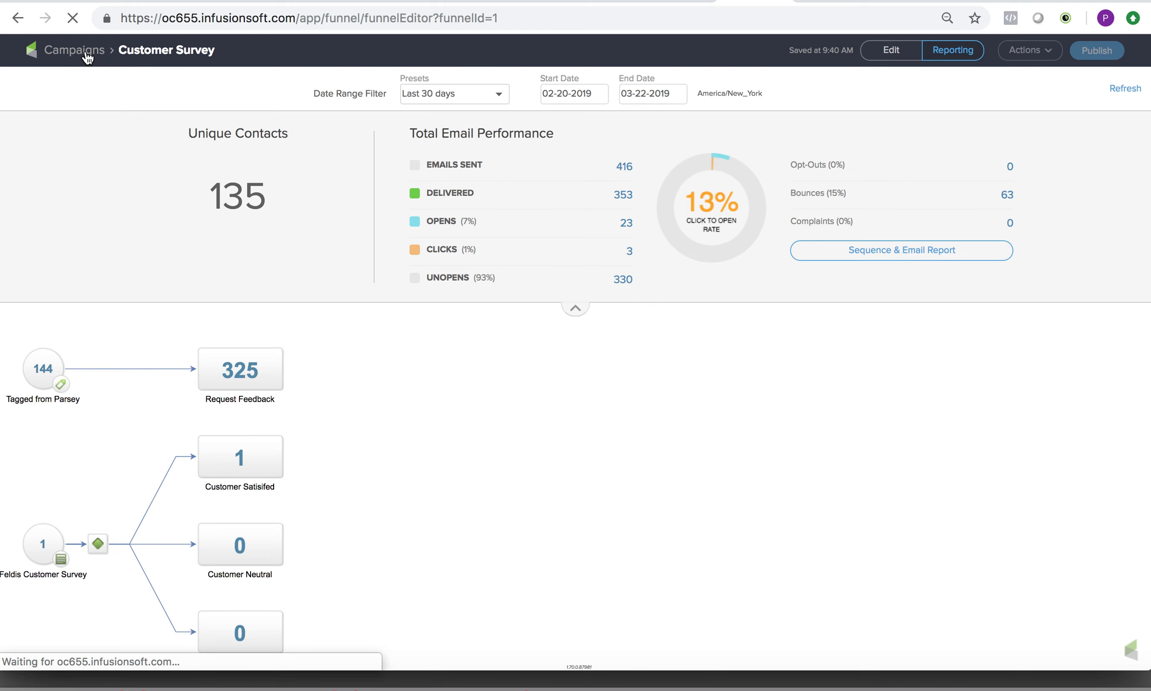
scroll(353, 341, "down", 2)
scroll(353, 341, "down", 3)
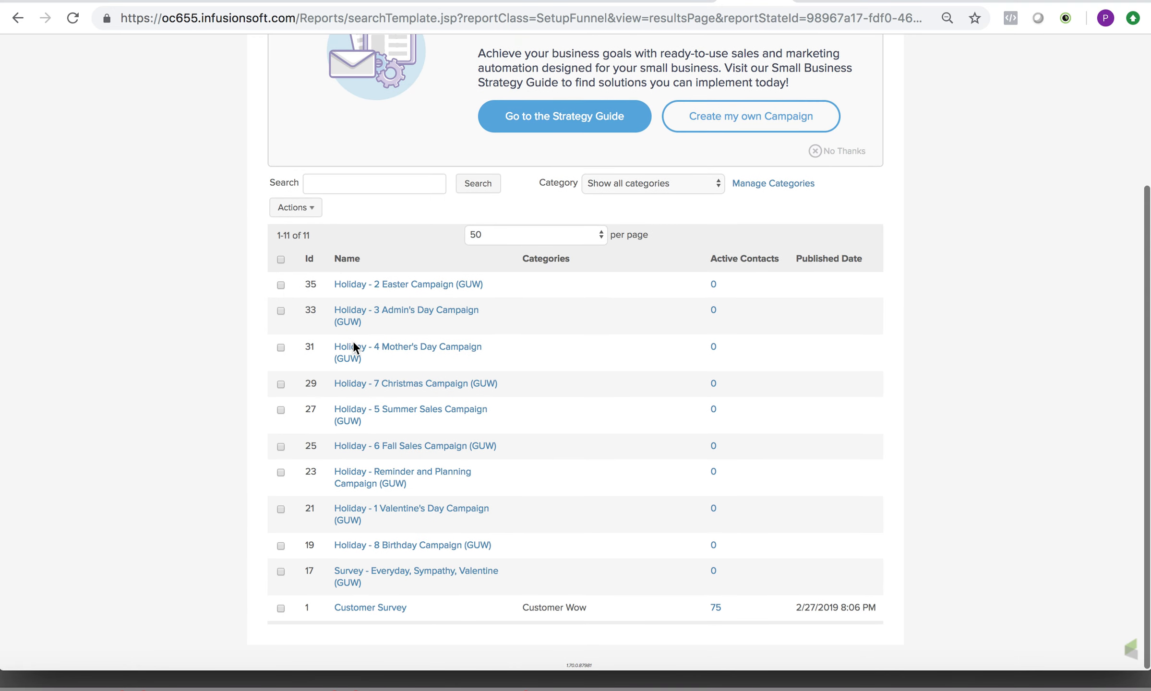
left_click(402, 574)
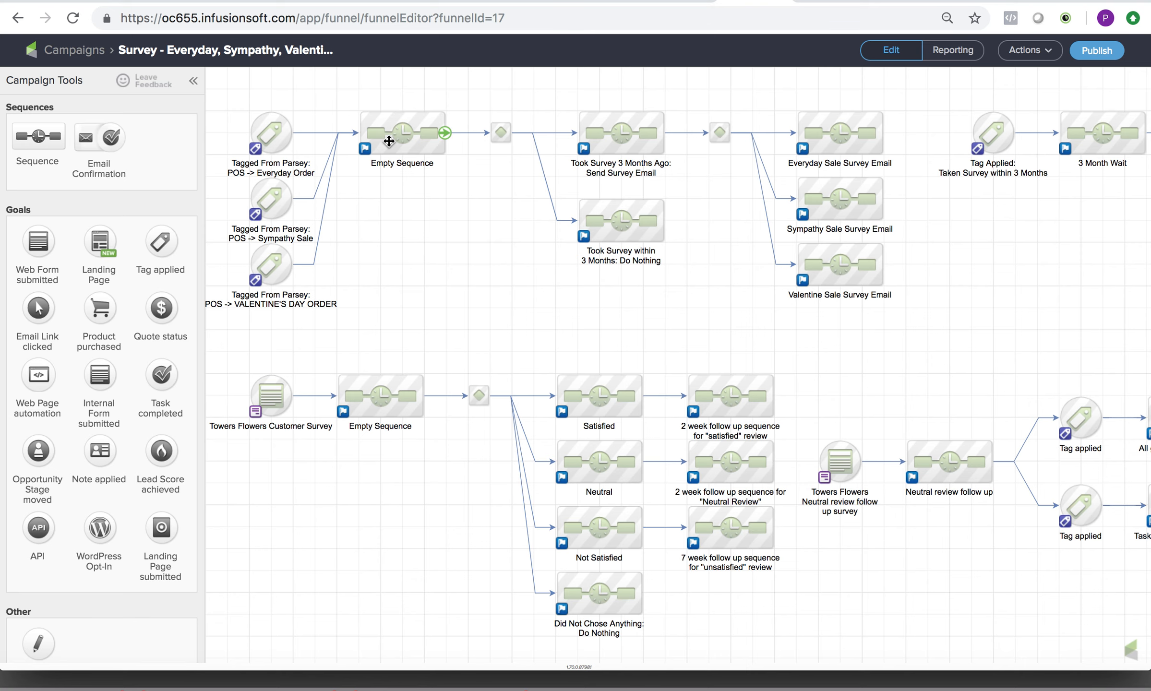
left_click(74, 50)
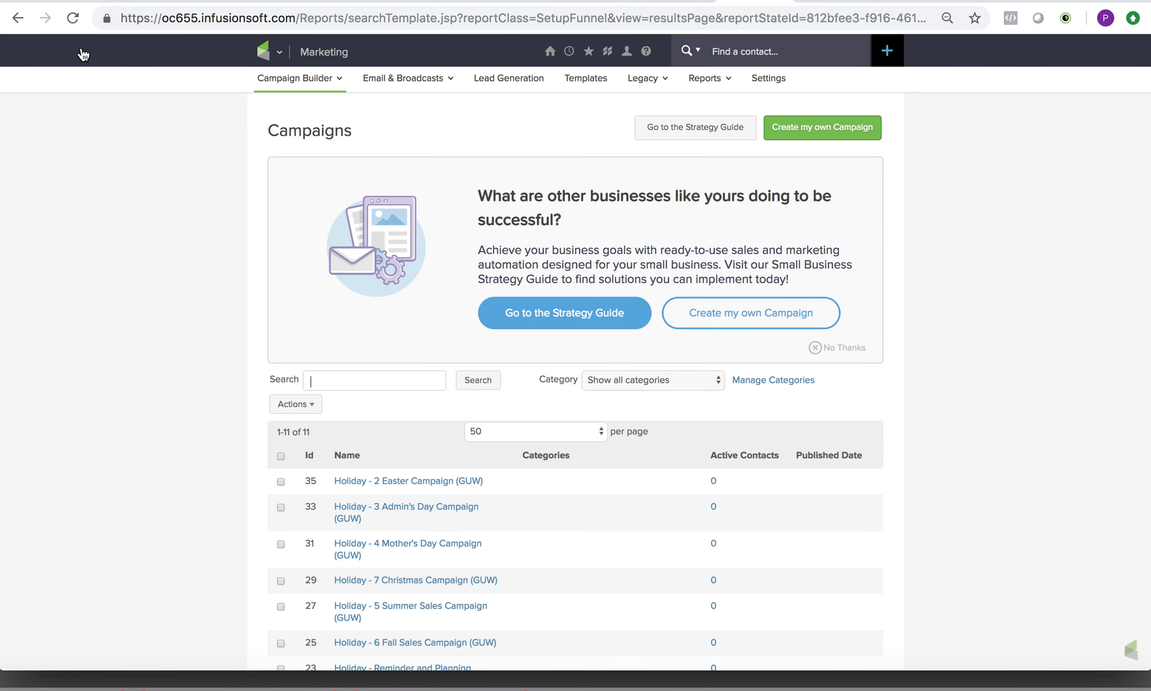
scroll(938, 270, "down", 5)
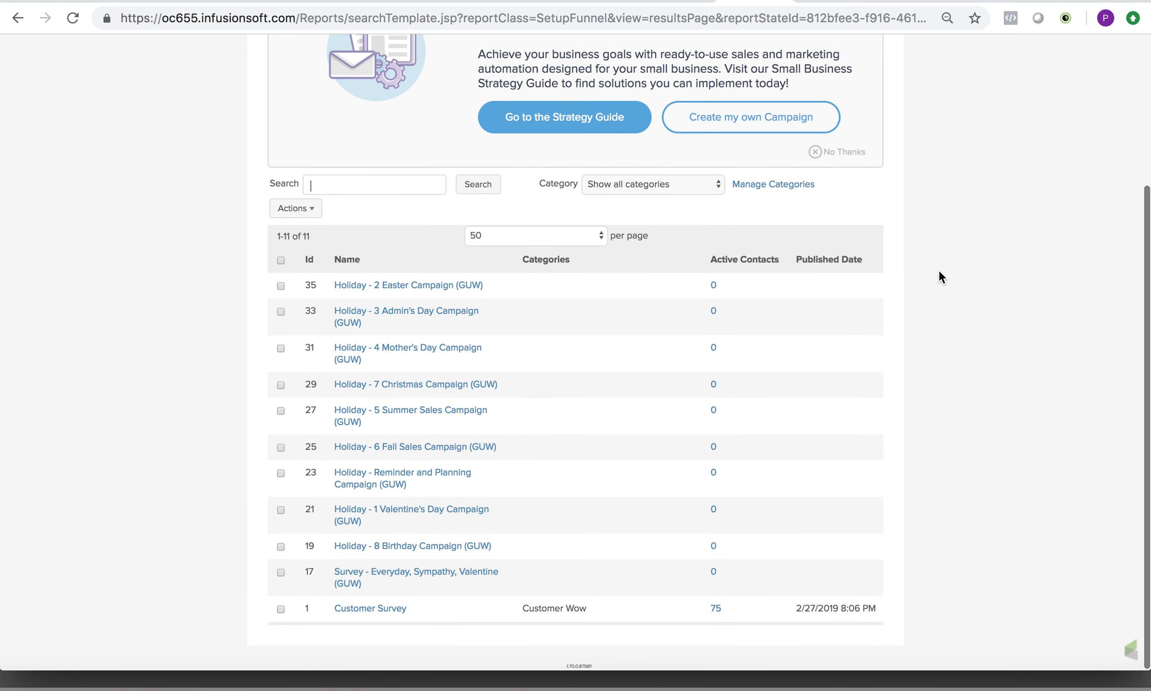